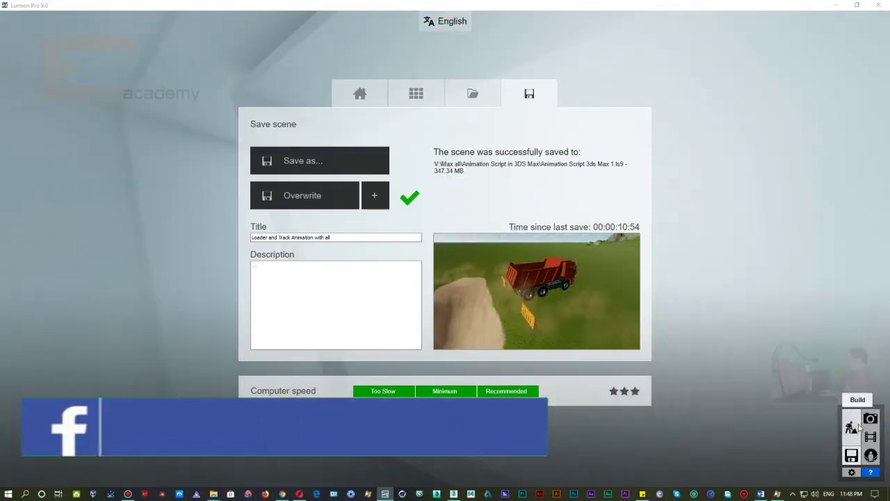
# Leave the Save scene page and return to build mode with the dump truck scene
pyautogui.click(786, 334)
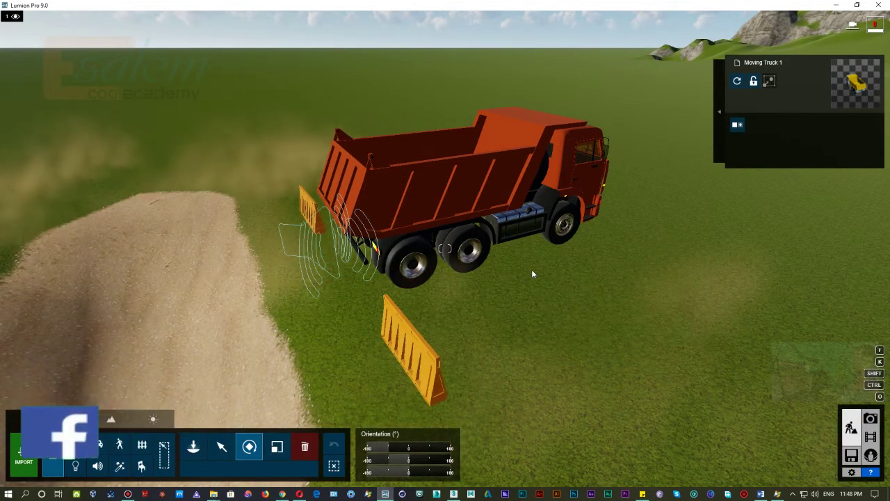
pyautogui.moveTo(536, 282)
pyautogui.mouseDown(button='right')
pyautogui.moveTo(536, 275)
pyautogui.moveTo(543, 315)
pyautogui.mouseUp(button='right')
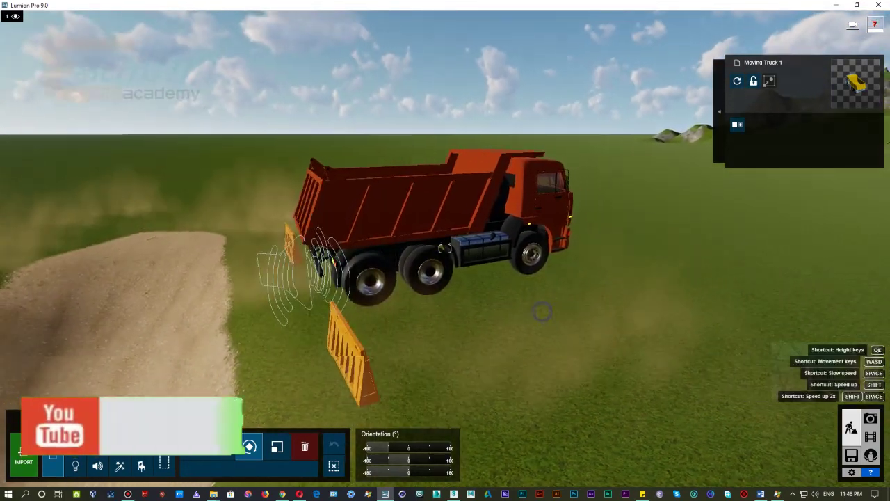
pyautogui.scroll(2, 542, 310)
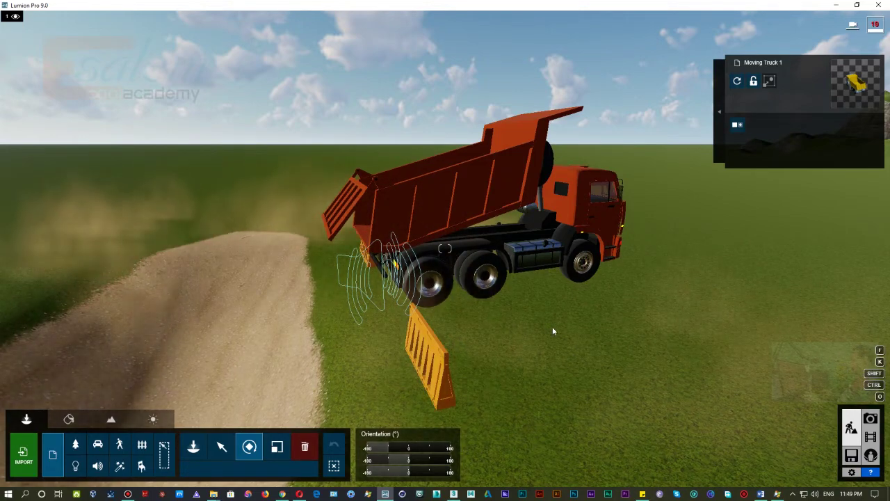
pyautogui.moveTo(553, 326)
pyautogui.mouseDown(button='right')
pyautogui.moveTo(626, 327)
pyautogui.moveTo(551, 325)
pyautogui.moveTo(582, 326)
pyautogui.moveTo(482, 357)
pyautogui.mouseUp(button='right')
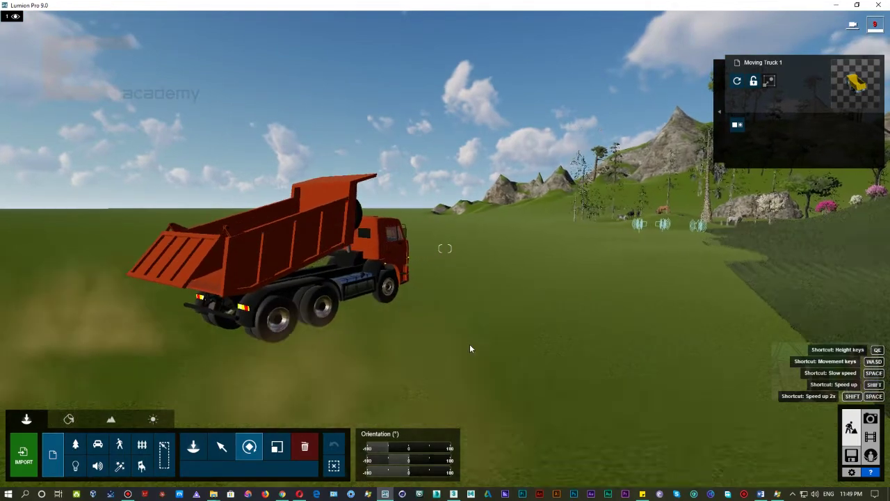
# Look around the landscape with the camera toward the sand pile and tractor
pyautogui.moveTo(446, 340)
pyautogui.mouseDown(button='right')
pyautogui.moveTo(446, 376)
pyautogui.moveTo(431, 217)
pyautogui.moveTo(423, 310)
pyautogui.mouseUp(button='right')
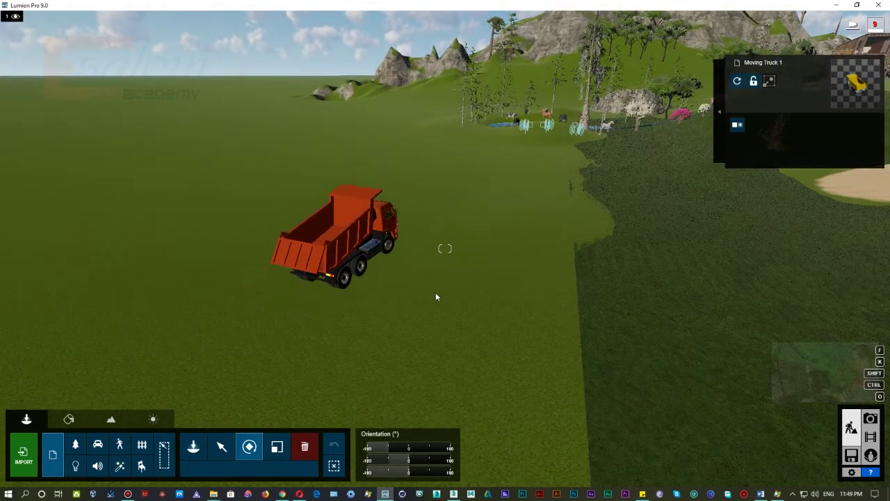
pyautogui.moveTo(445, 298)
pyautogui.mouseDown(button='right')
pyautogui.moveTo(446, 255)
pyautogui.moveTo(466, 229)
pyautogui.moveTo(466, 271)
pyautogui.moveTo(482, 300)
pyautogui.mouseUp(button='right')
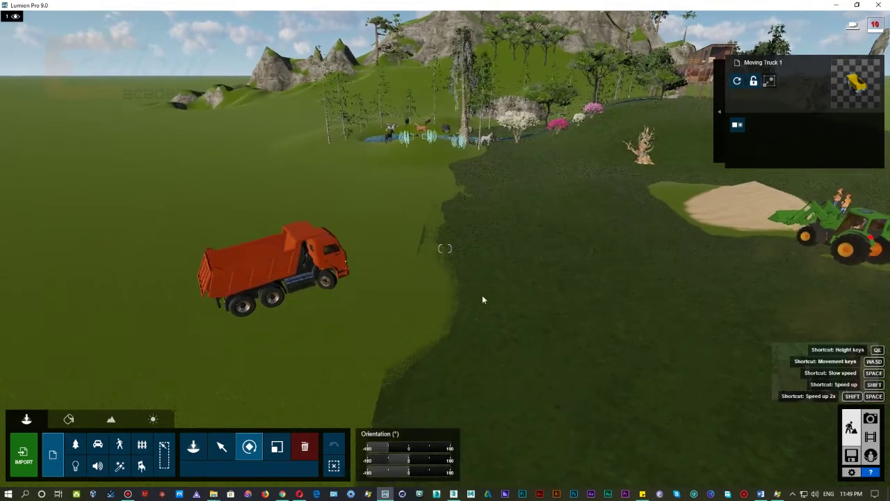
pyautogui.moveTo(457, 300); pyautogui.dragTo(470, 324, button='right')
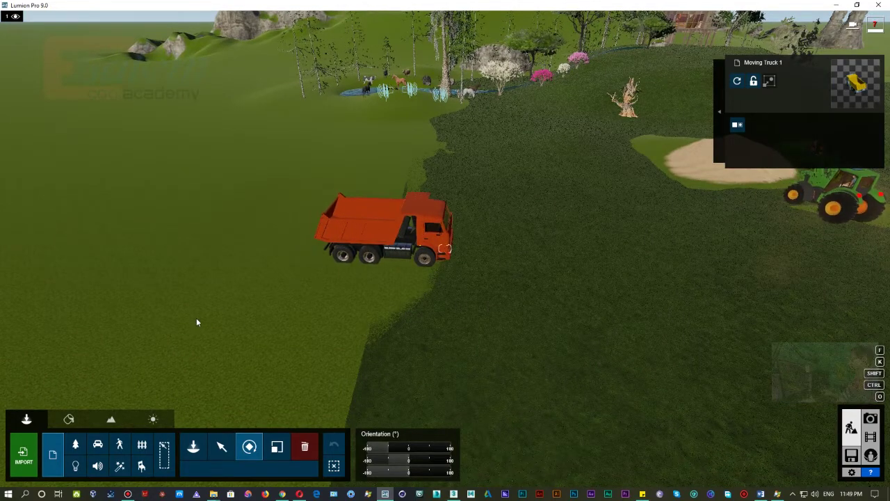
pyautogui.moveTo(470, 144); pyautogui.dragTo(471, 144, button='right')
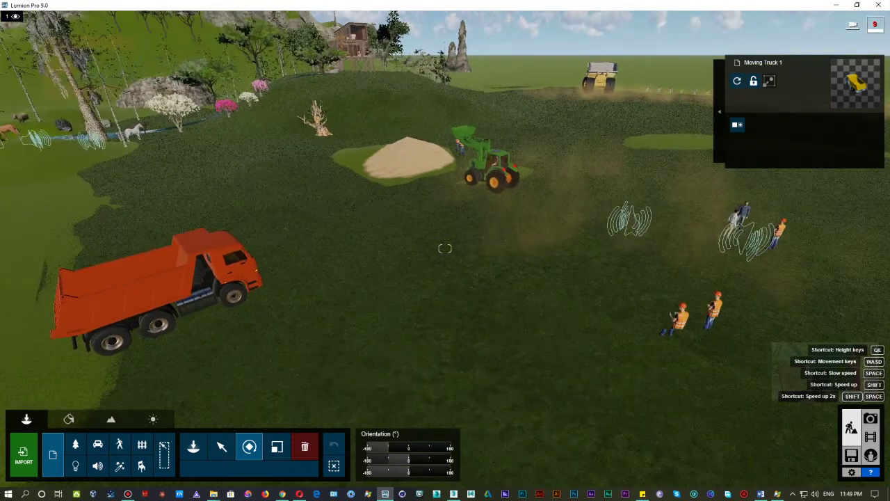
pyautogui.press('w')
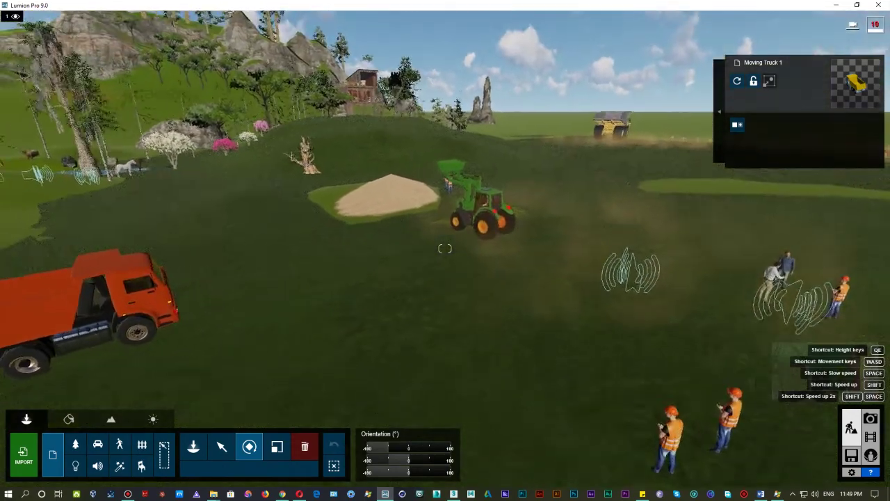
pyautogui.press('w')
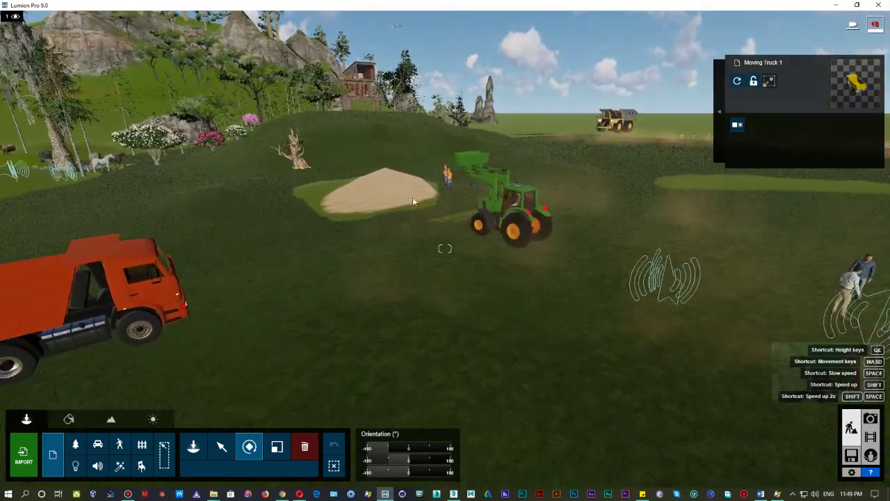
# Fly closer to the sand pile and tractor, open Save scene, then switch to 3ds Max
pyautogui.moveTo(439, 251)
pyautogui.mouseDown(button='right')
pyautogui.moveTo(271, 290)
pyautogui.moveTo(431, 350)
pyautogui.mouseUp(button='right')
pyautogui.press('w')
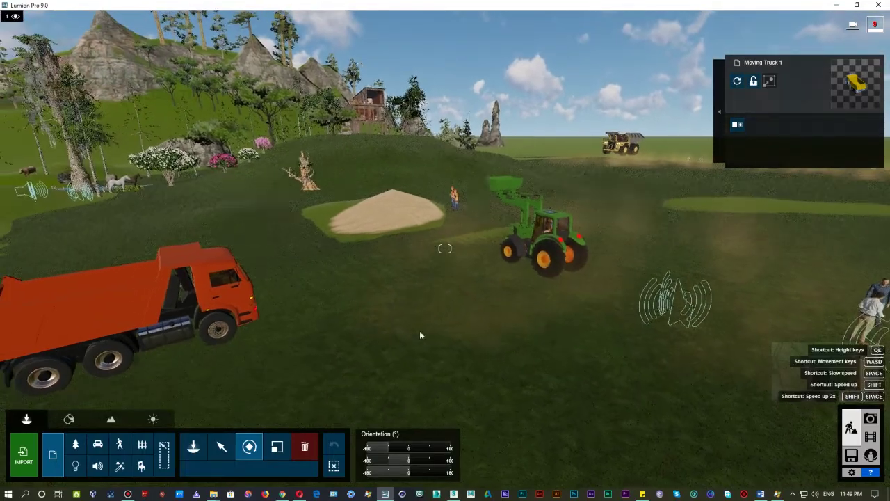
pyautogui.press('w')
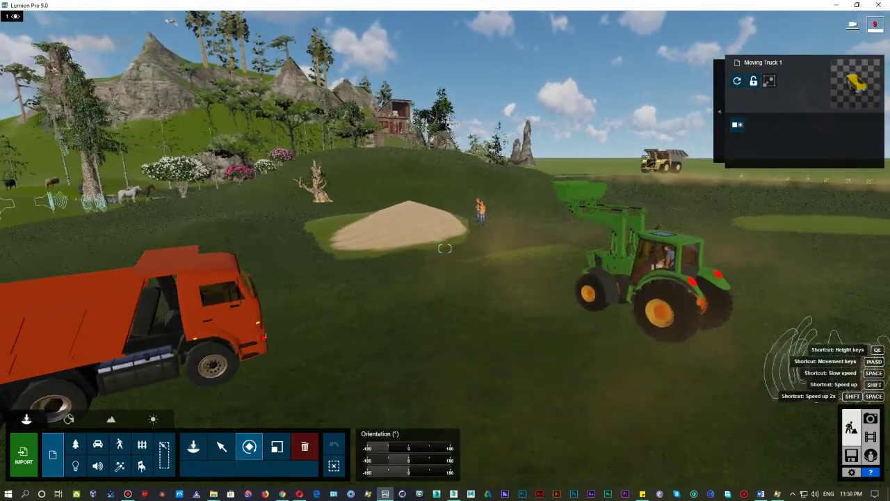
pyautogui.press('w')
pyautogui.moveTo(435, 359)
pyautogui.mouseDown(button='right')
pyautogui.moveTo(481, 399)
pyautogui.moveTo(511, 388)
pyautogui.mouseUp(button='right')
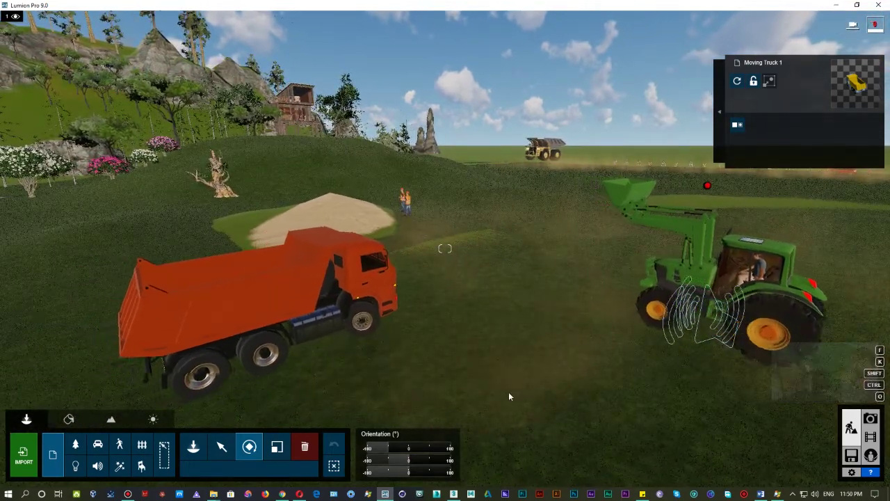
pyautogui.moveTo(525, 397); pyautogui.dragTo(583, 394, button='right')
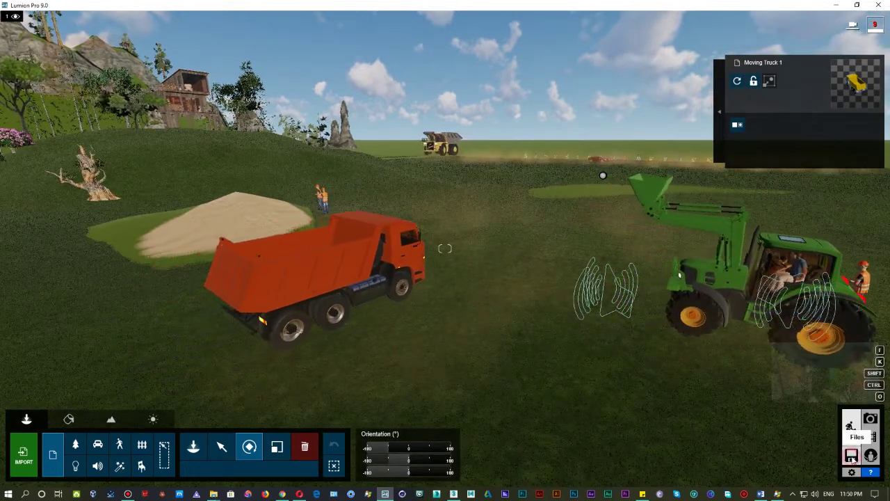
pyautogui.click(853, 458)
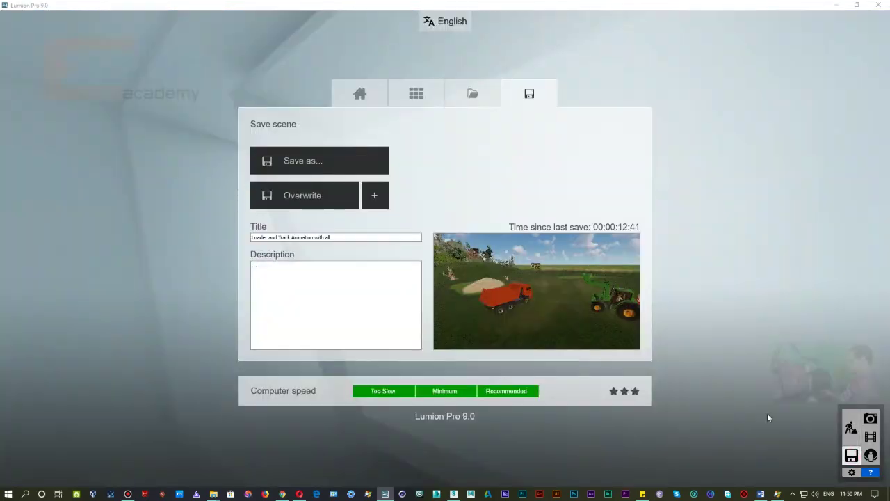
pyautogui.click(454, 494)
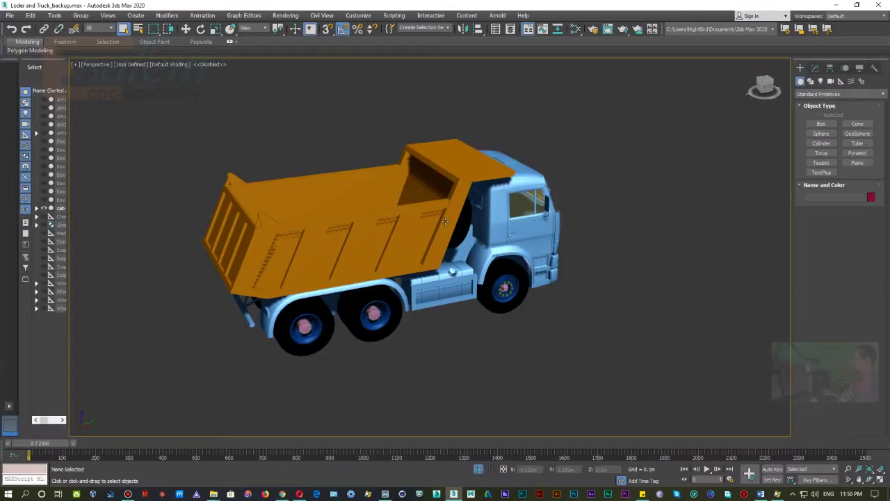
pyautogui.rightClick(429, 277)
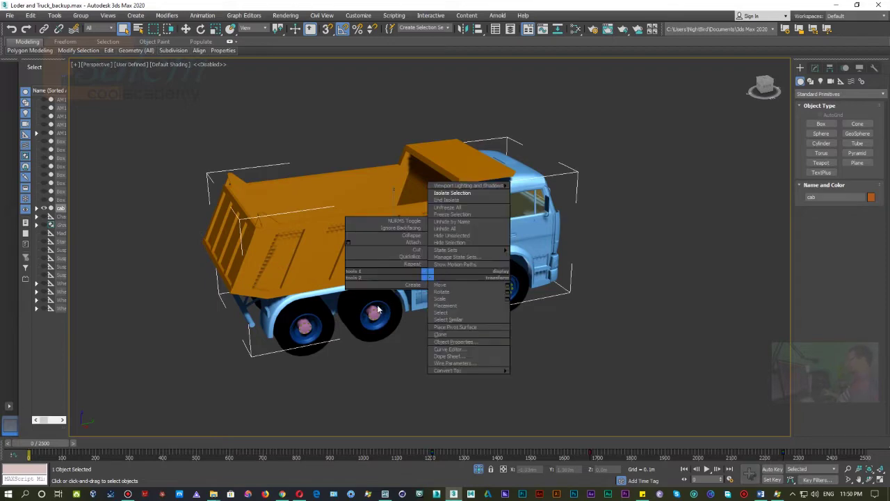
pyautogui.moveTo(378, 310)
pyautogui.keyDown('alt'); pyautogui.mouseDown(button='middle')
pyautogui.moveTo(455, 315)
pyautogui.moveTo(550, 247)
pyautogui.mouseUp(button='middle'); pyautogui.keyUp('alt')
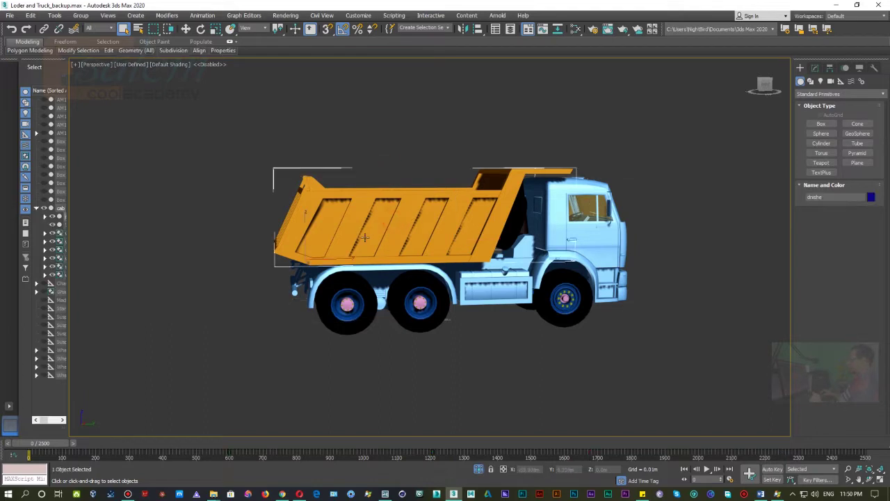
pyautogui.scroll(3, 437, 222)
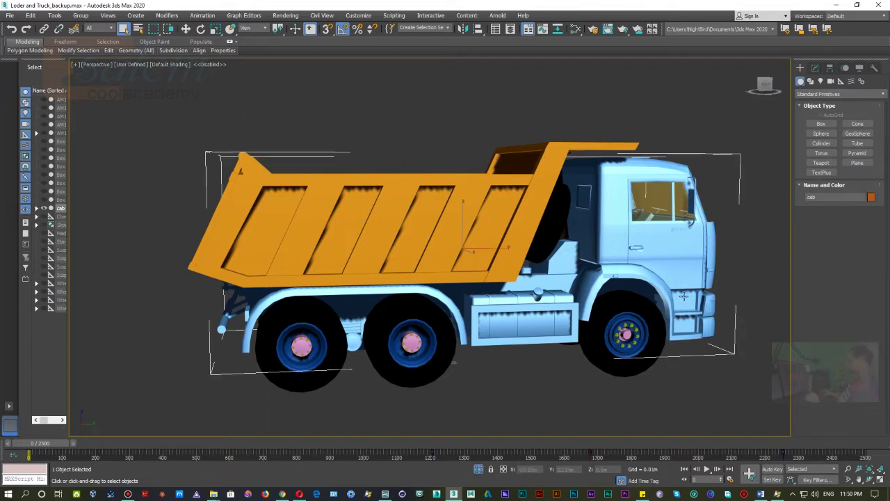
pyautogui.click(615, 370)
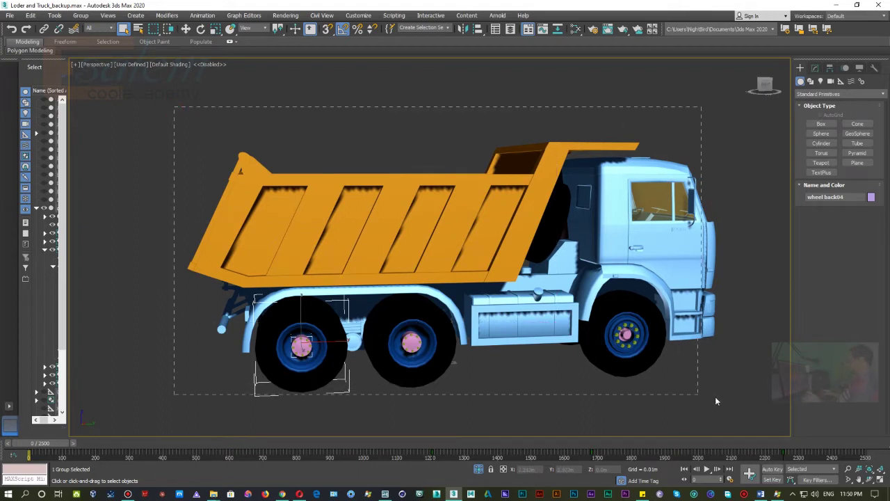
pyautogui.moveTo(717, 401); pyautogui.dragTo(744, 405)
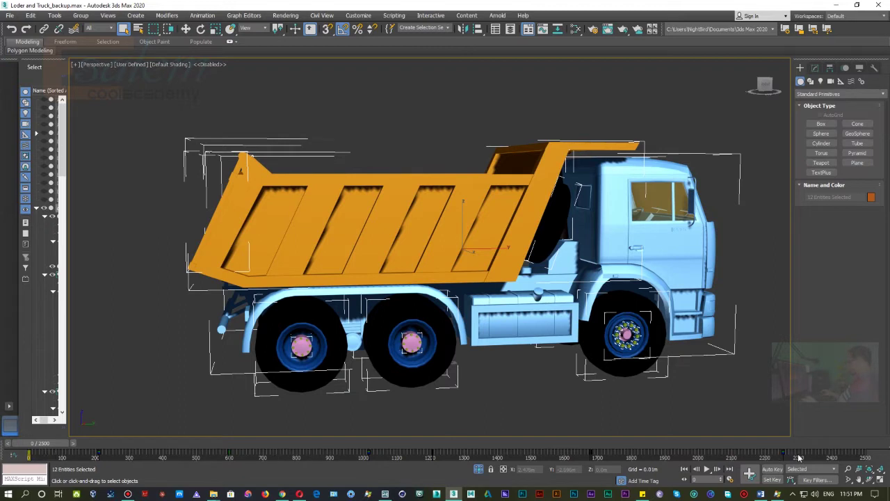
pyautogui.moveTo(814, 454); pyautogui.dragTo(685, 459)
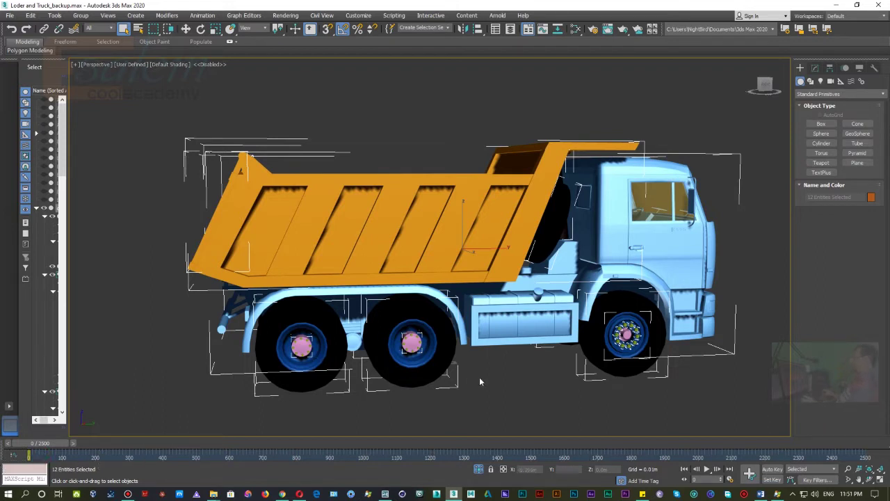
pyautogui.click(513, 386)
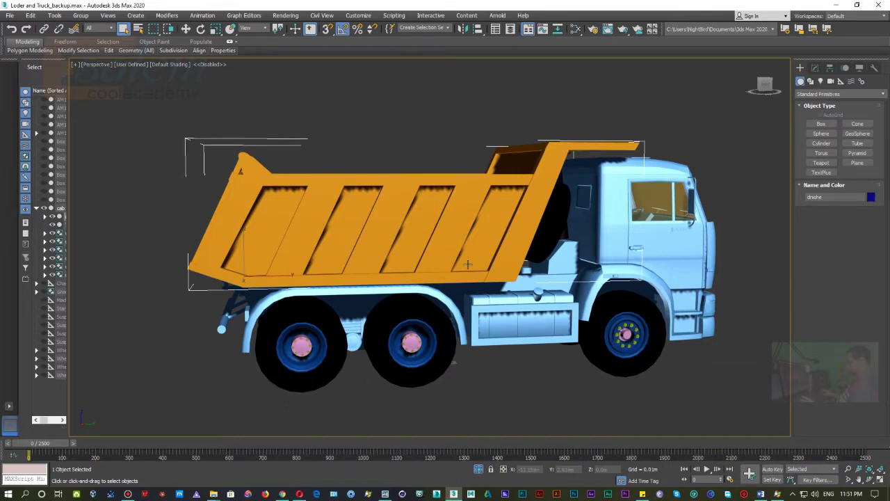
# Undo the bed tilt so the dump bed is lowered, and select the whole bed
pyautogui.moveTo(468, 264)
pyautogui.keyDown('alt'); pyautogui.mouseDown(button='middle')
pyautogui.moveTo(489, 287)
pyautogui.moveTo(436, 292)
pyautogui.moveTo(470, 278)
pyautogui.mouseUp(button='middle'); pyautogui.keyUp('alt')
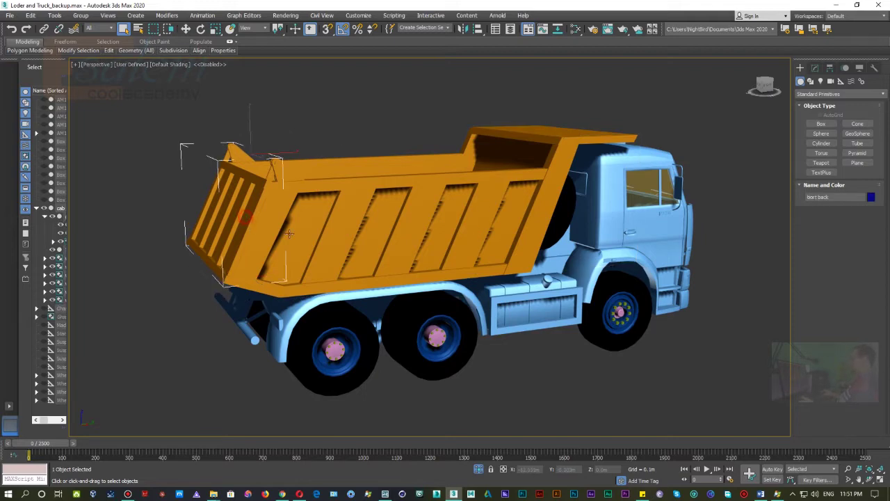
pyautogui.hotkey('ctrl', 'z')
pyautogui.moveTo(387, 251); pyautogui.dragTo(388, 247, button='middle')
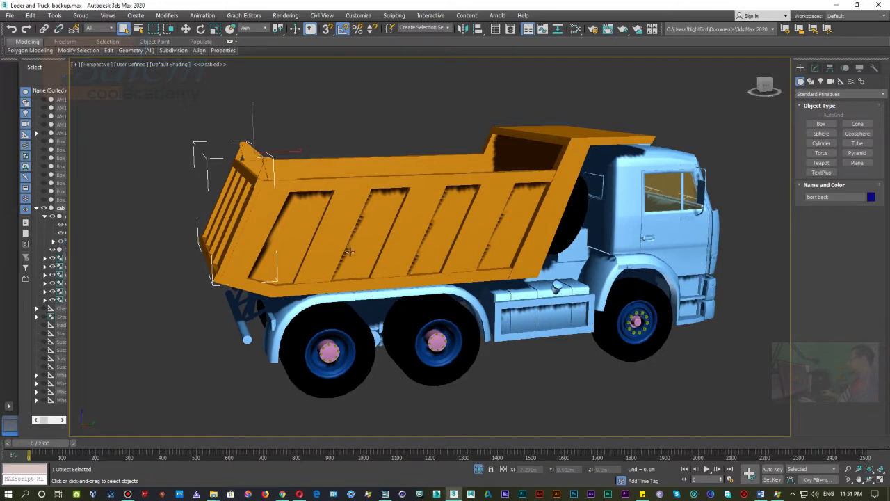
pyautogui.click(332, 203)
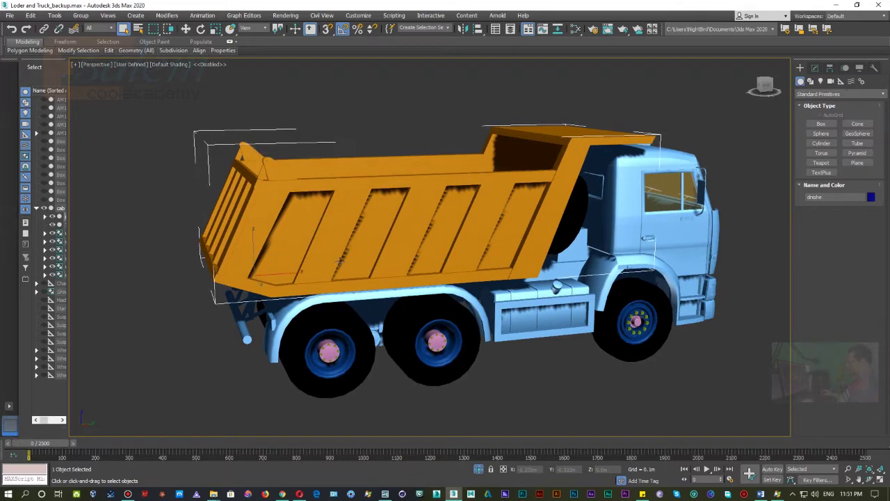
# Maximize the Perspective viewport and zoom in on the dump bed from the side
pyautogui.keyDown('alt'); pyautogui.moveTo(341, 259); pyautogui.dragTo(412, 287, button='middle'); pyautogui.keyUp('alt')
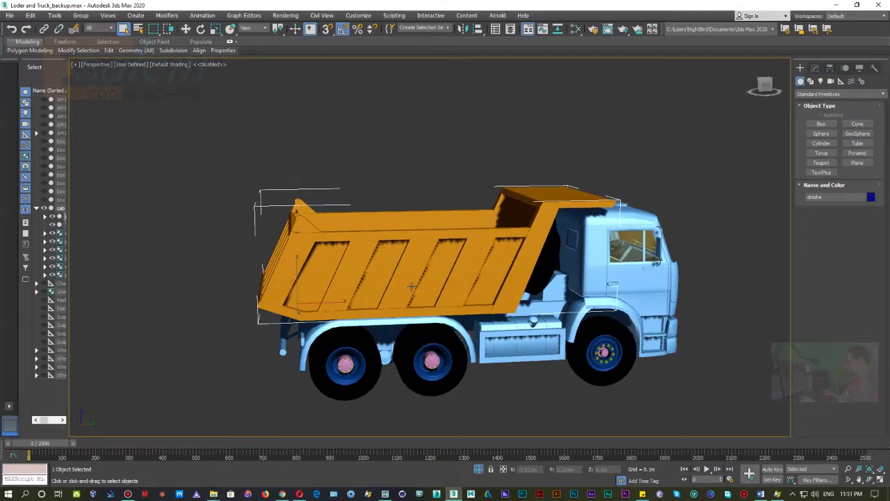
pyautogui.hotkey('alt', 'w')
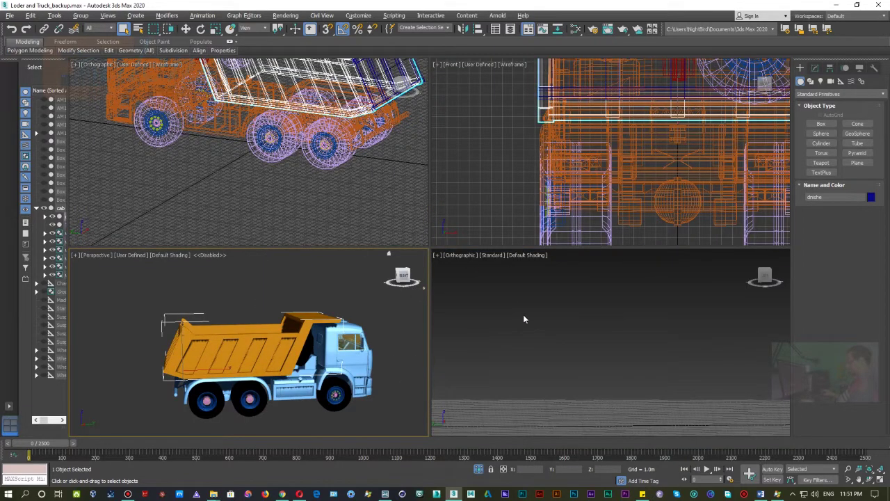
pyautogui.press('z')
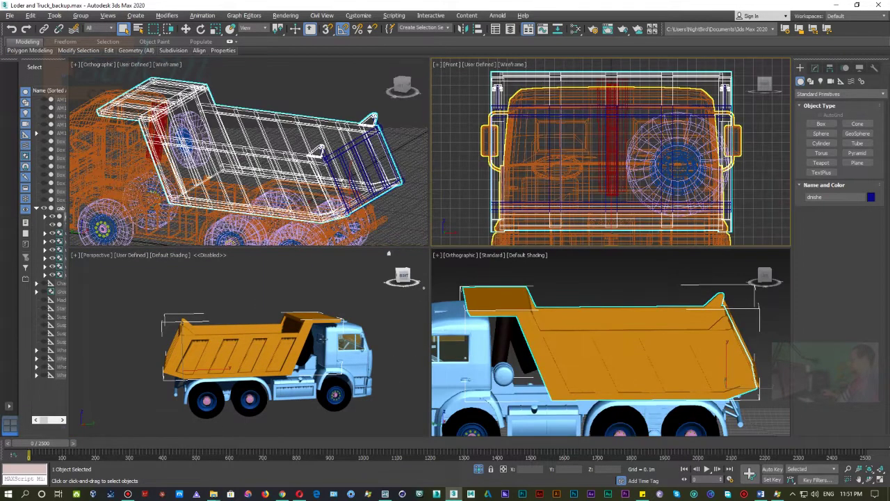
pyautogui.scroll(1, 322, 338)
pyautogui.hotkey('alt', 'w')
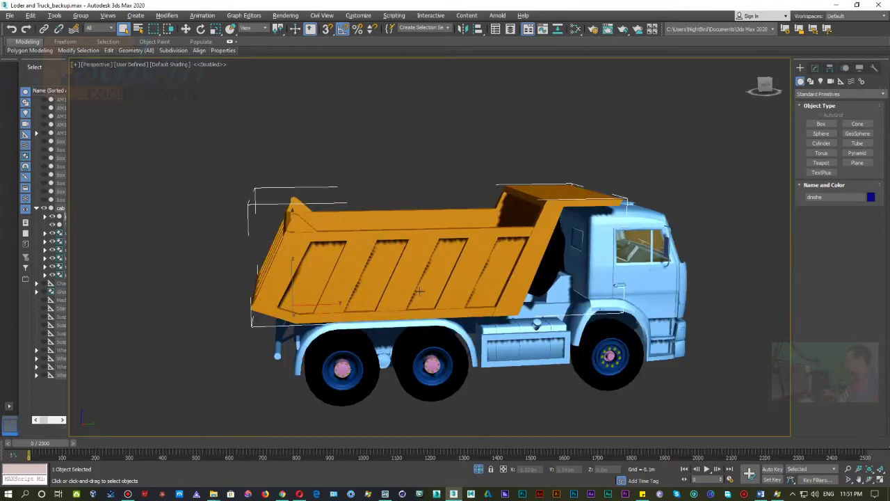
pyautogui.scroll(3, 418, 295)
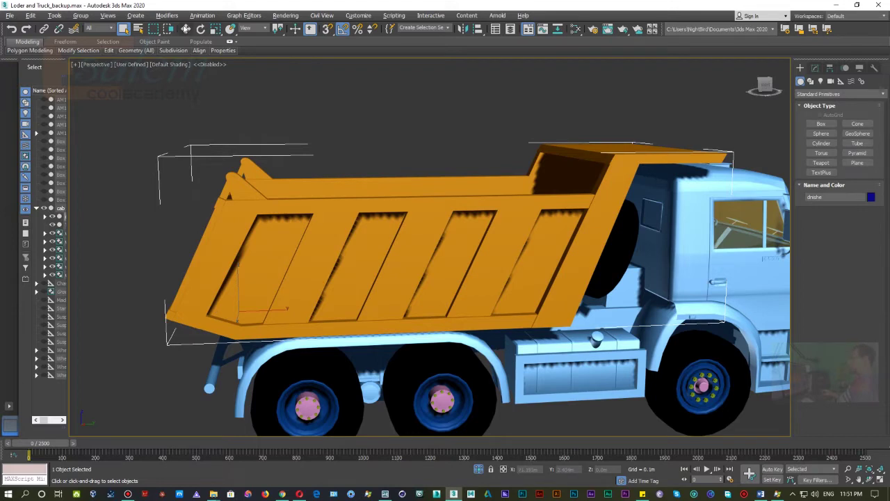
# Test-rotate the dump bed up 15 degrees with Select and Rotate
pyautogui.click(201, 29)
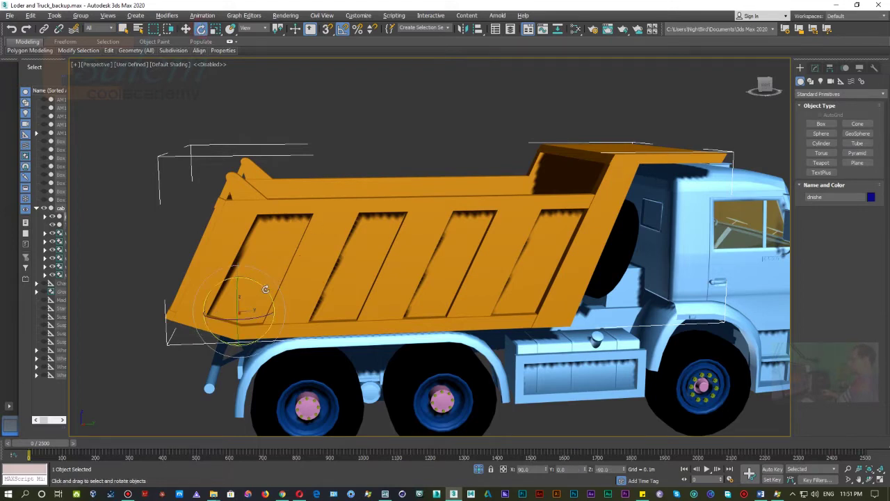
pyautogui.moveTo(264, 289); pyautogui.dragTo(339, 263)
pyautogui.keyDown('alt'); pyautogui.moveTo(339, 262); pyautogui.dragTo(353, 266, button='middle'); pyautogui.keyUp('alt')
pyautogui.scroll(-3, 353, 266)
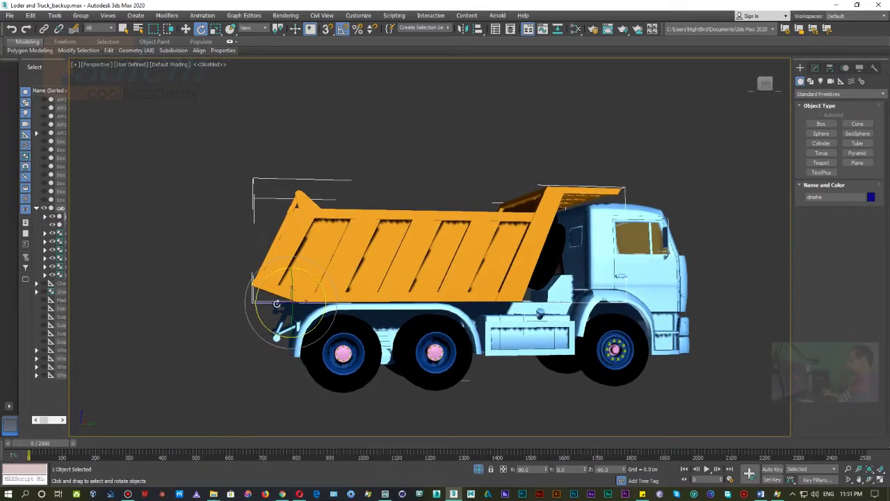
# Select the bort back tailgate, test its swing about the hinge, and open Pivot options
pyautogui.click(287, 217)
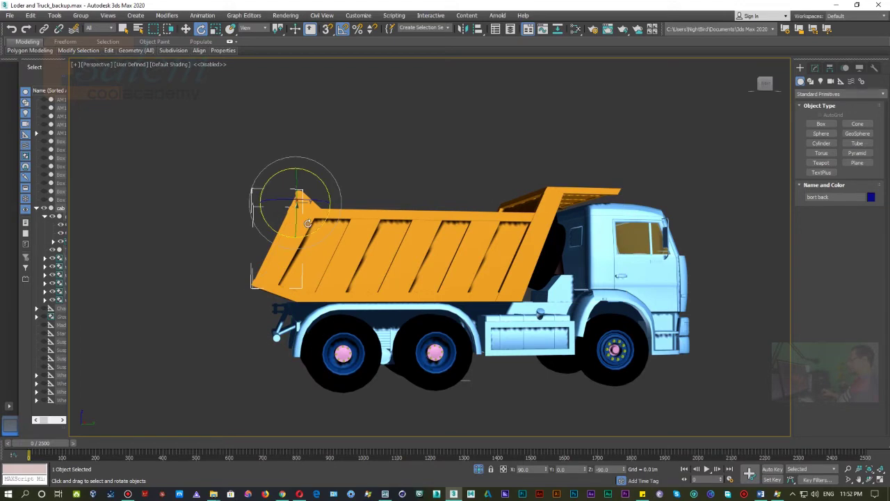
pyautogui.scroll(8, 389, 237)
pyautogui.scroll(2, 423, 262)
pyautogui.scroll(-3, 423, 263)
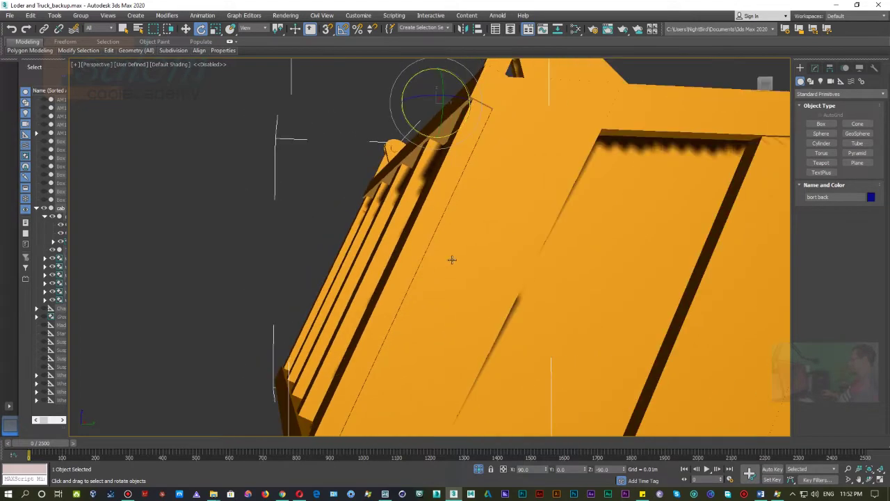
pyautogui.scroll(-3, 453, 258)
pyautogui.scroll(-2, 515, 260)
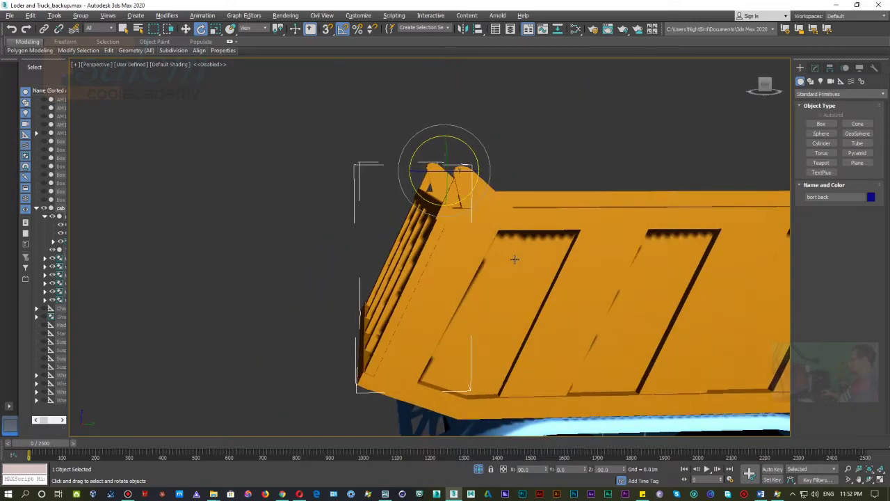
pyautogui.moveTo(467, 145)
pyautogui.mouseDown()
pyautogui.moveTo(473, 151)
pyautogui.moveTo(465, 146)
pyautogui.mouseUp()
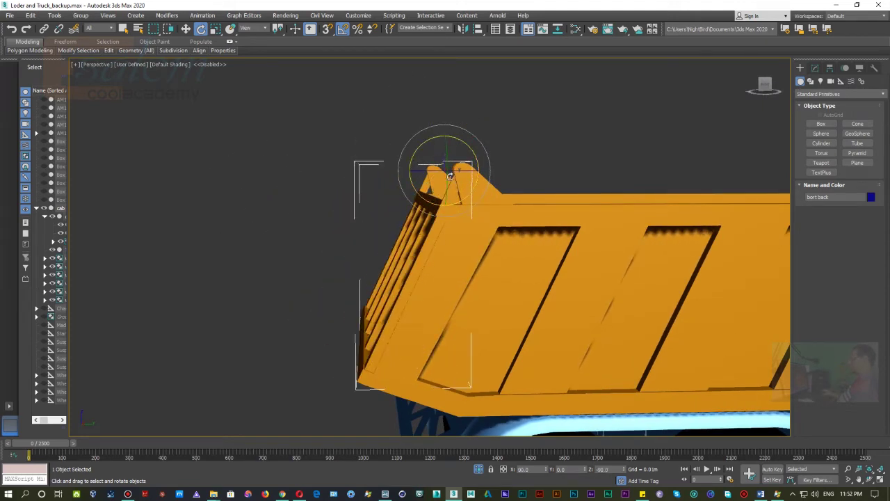
pyautogui.moveTo(440, 180); pyautogui.dragTo(440, 228, button='middle')
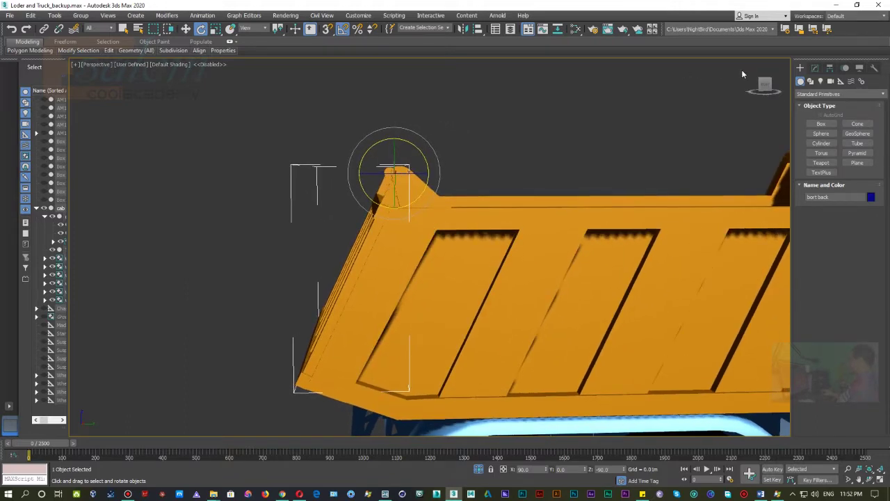
pyautogui.click(830, 68)
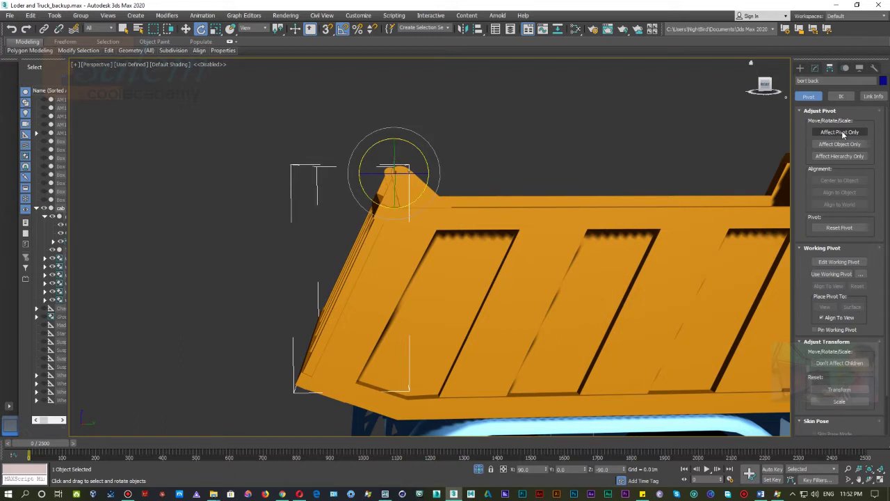
pyautogui.click(839, 132)
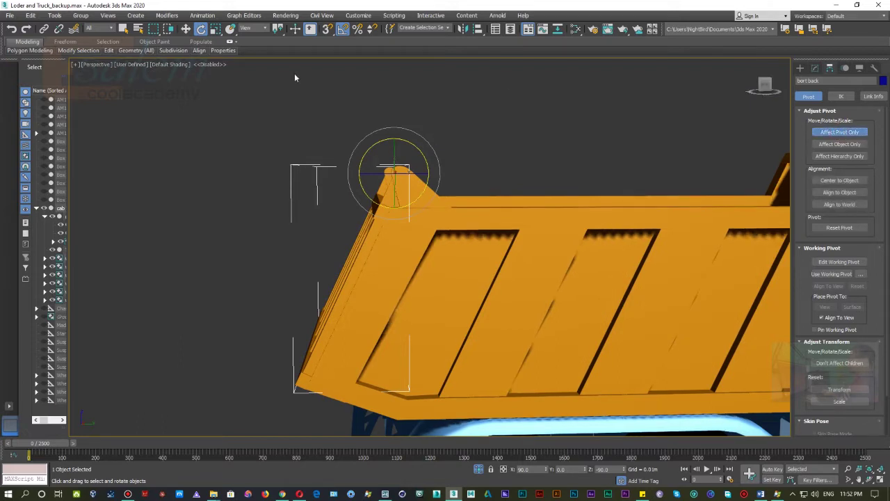
pyautogui.click(186, 29)
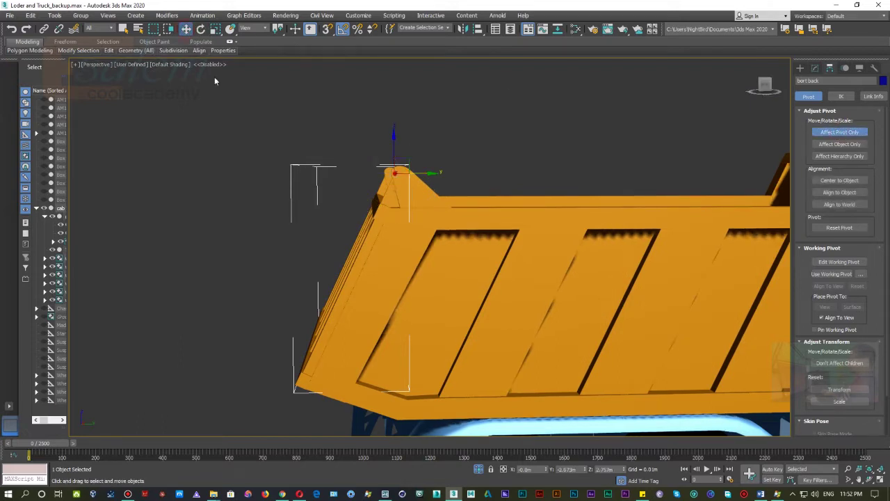
pyautogui.moveTo(402, 159); pyautogui.dragTo(399, 206)
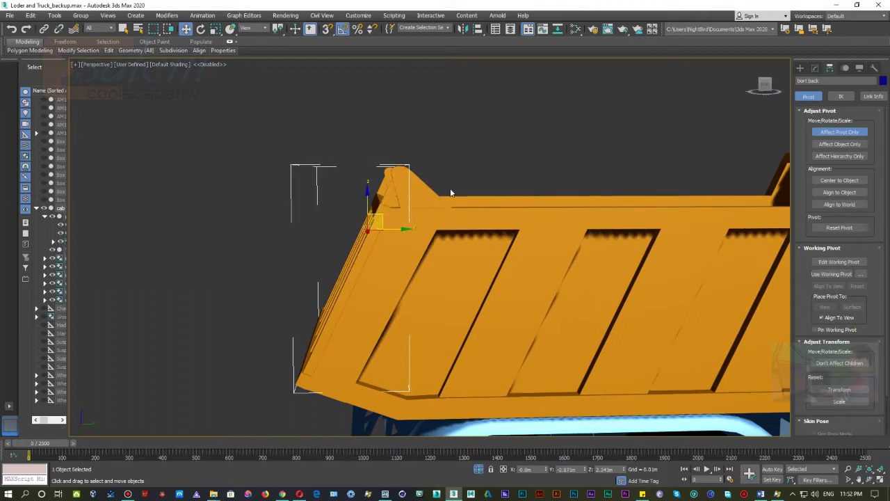
pyautogui.hotkey('ctrl', 'z')
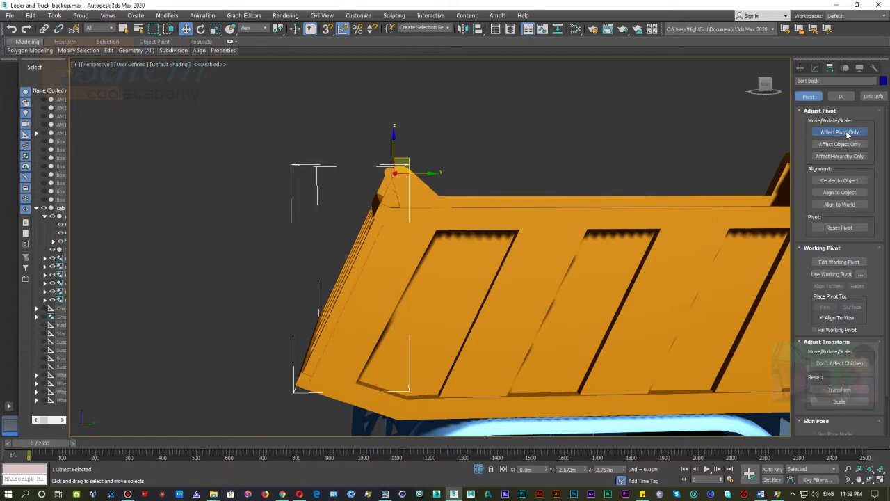
pyautogui.click(839, 132)
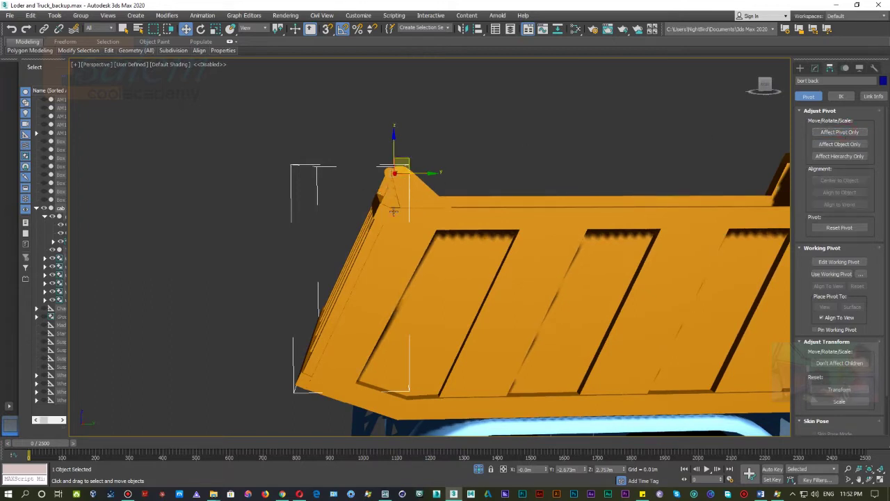
pyautogui.click(430, 378)
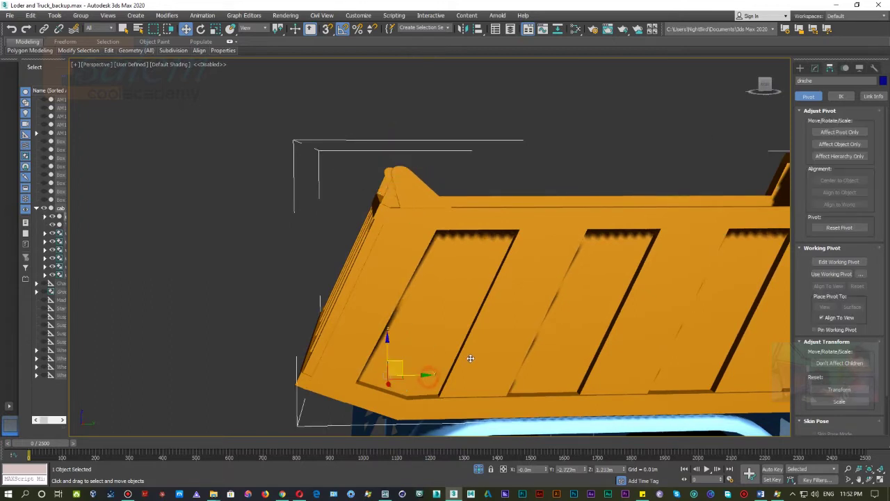
pyautogui.click(367, 224)
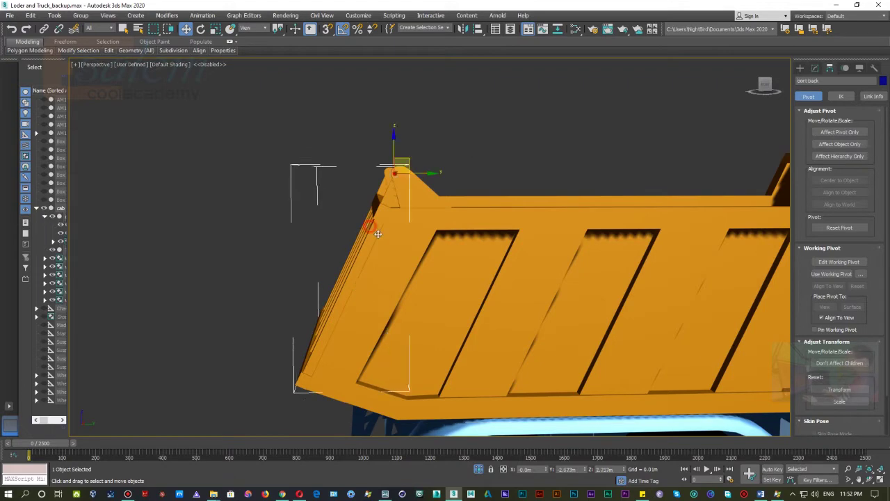
pyautogui.scroll(-1, 446, 253)
pyautogui.scroll(-3, 397, 232)
pyautogui.scroll(-3, 469, 251)
pyautogui.scroll(1, 468, 251)
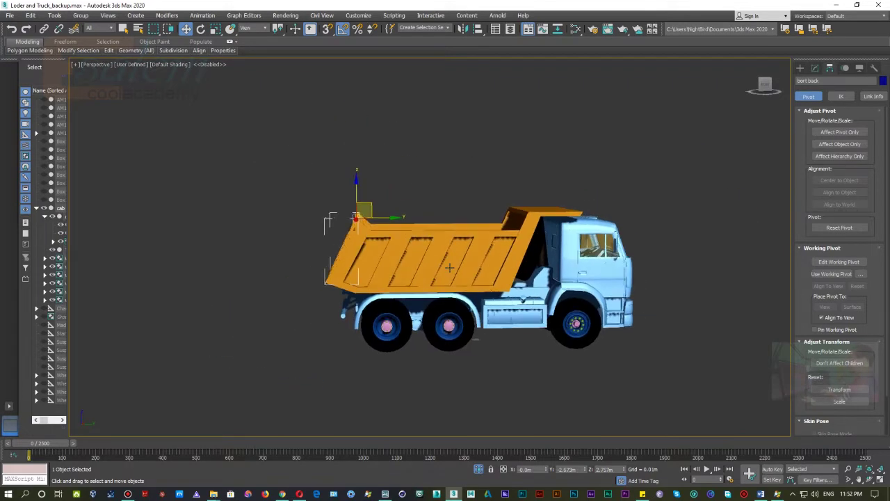
pyautogui.scroll(2, 452, 261)
pyautogui.scroll(2, 431, 265)
pyautogui.scroll(1, 432, 263)
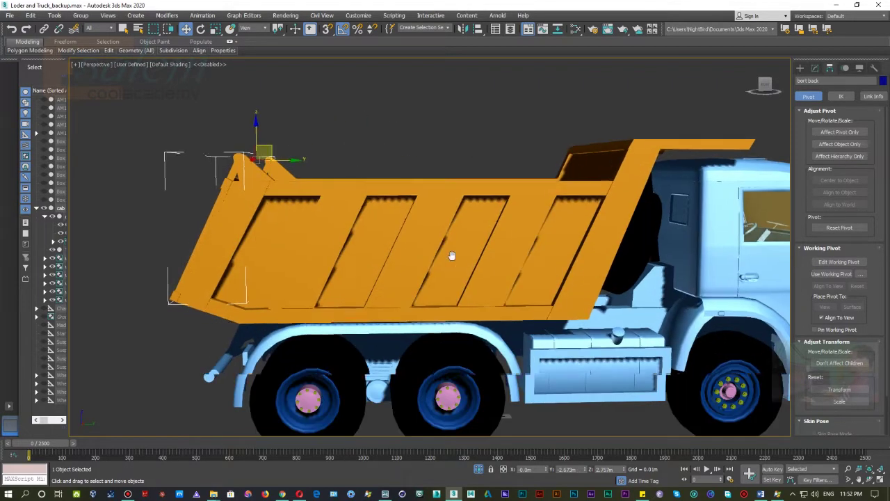
pyautogui.scroll(2, 460, 257)
pyautogui.click(513, 247)
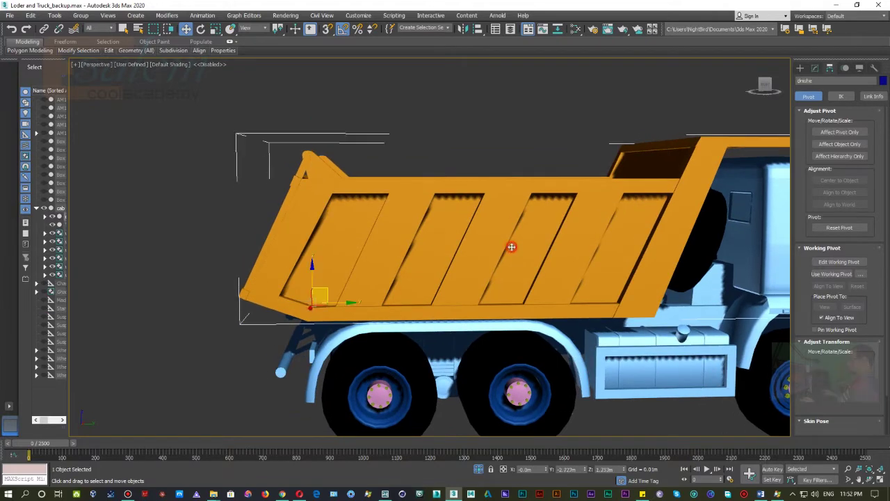
pyautogui.keyDown('alt'); pyautogui.moveTo(489, 267); pyautogui.dragTo(503, 263, button='middle'); pyautogui.keyUp('alt')
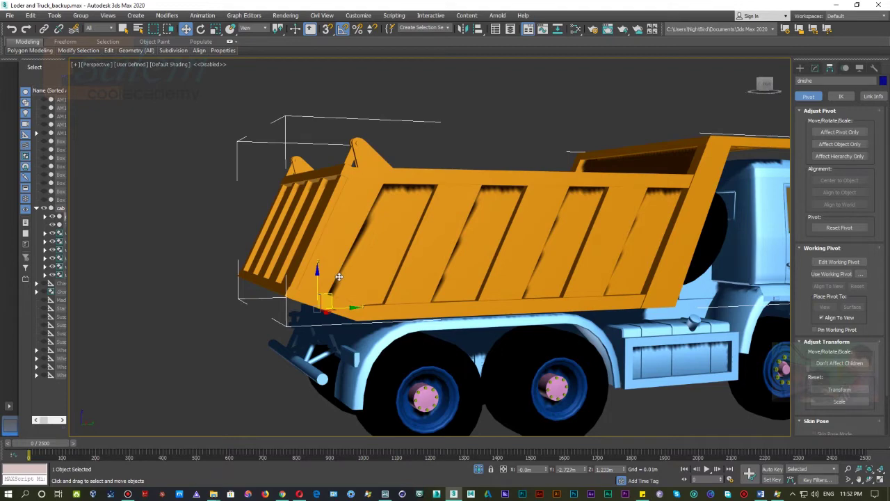
pyautogui.press('e')
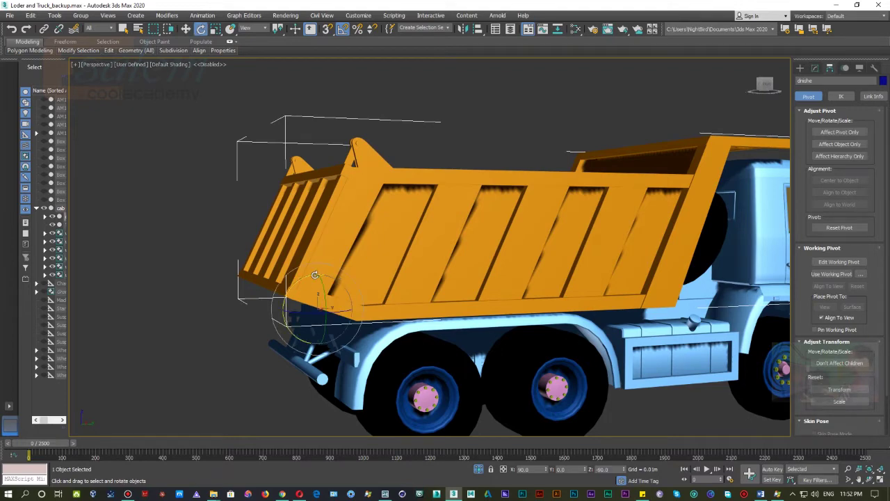
pyautogui.press('w')
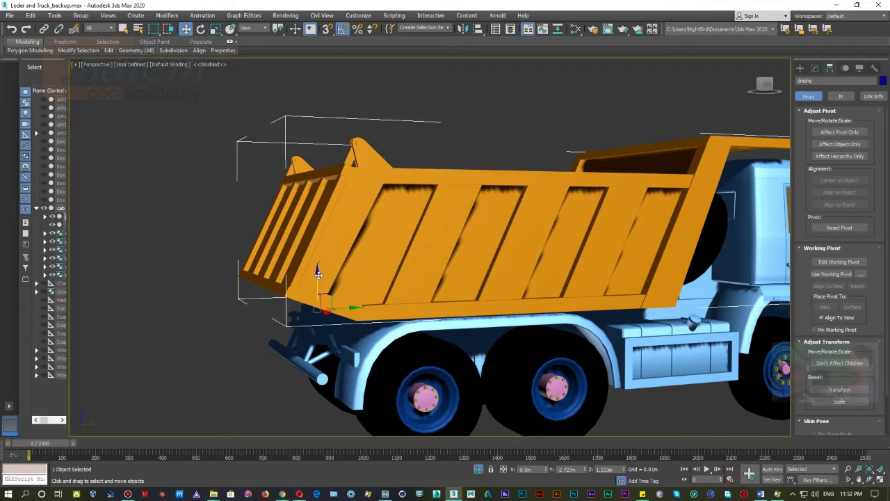
pyautogui.press('e')
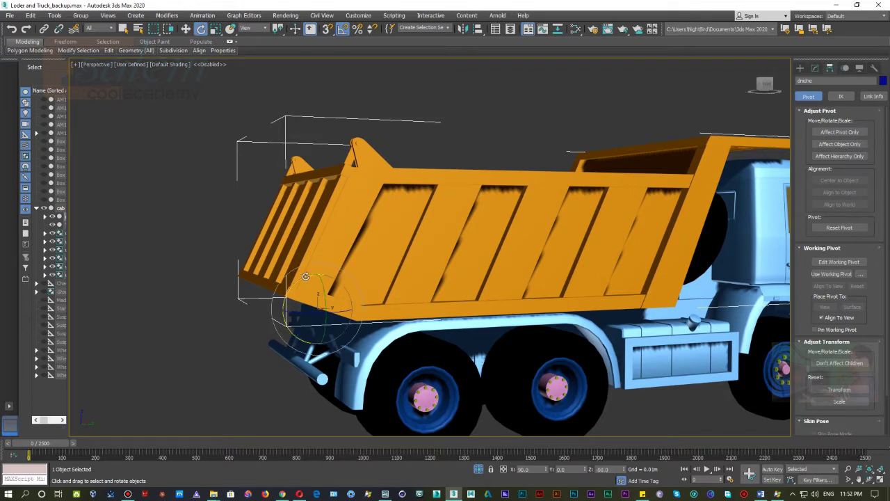
pyautogui.press('w')
pyautogui.press('e')
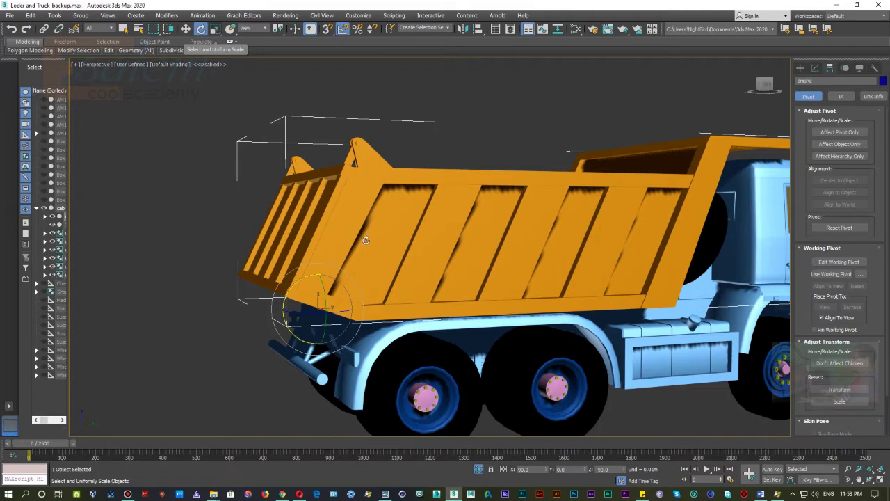
pyautogui.moveTo(297, 281); pyautogui.dragTo(285, 286)
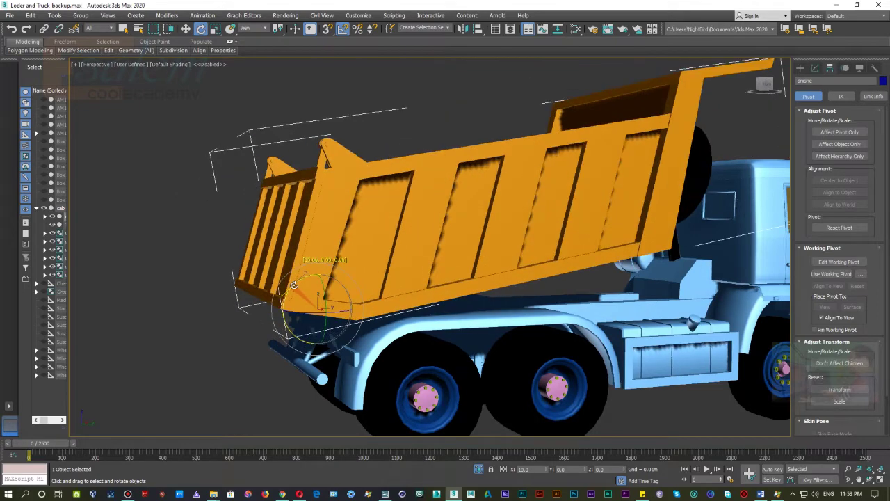
pyautogui.moveTo(284, 286); pyautogui.dragTo(295, 284)
pyautogui.hotkey('ctrl', 'z')
pyautogui.hotkey('ctrl', 'y')
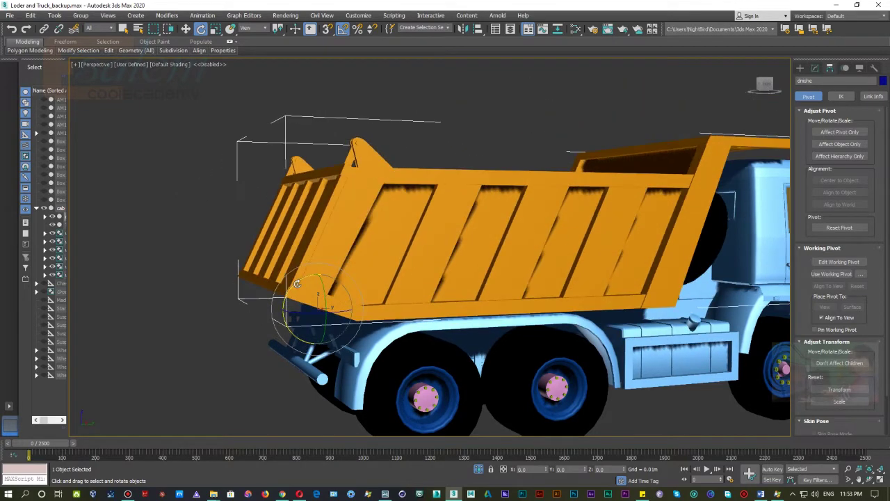
pyautogui.click(304, 208)
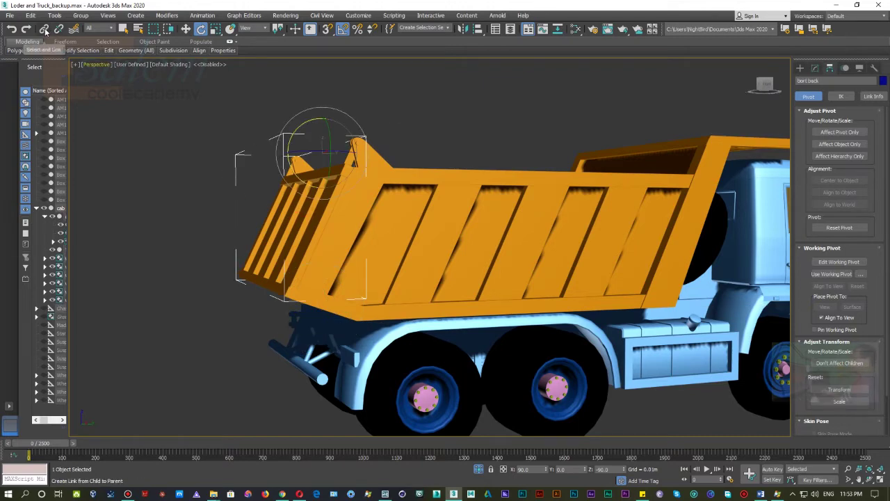
pyautogui.moveTo(43, 28)
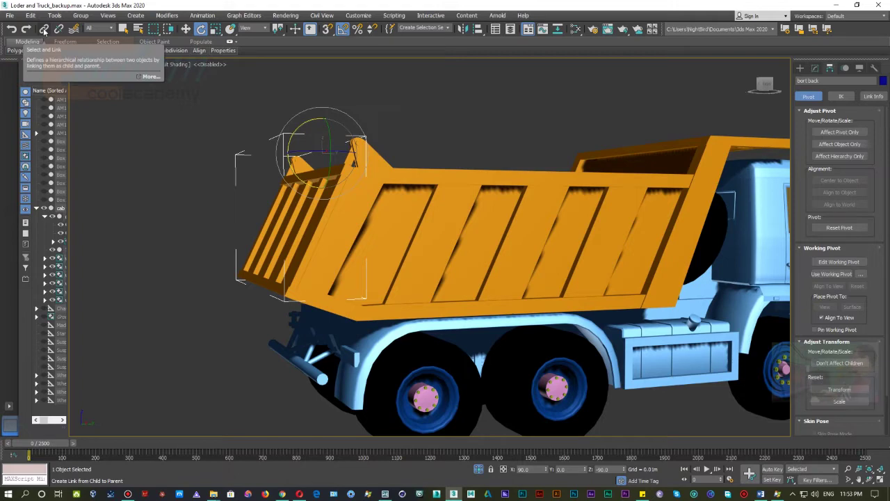
# Link the bort back tailgate as a child of the dump body
pyautogui.click(44, 30)
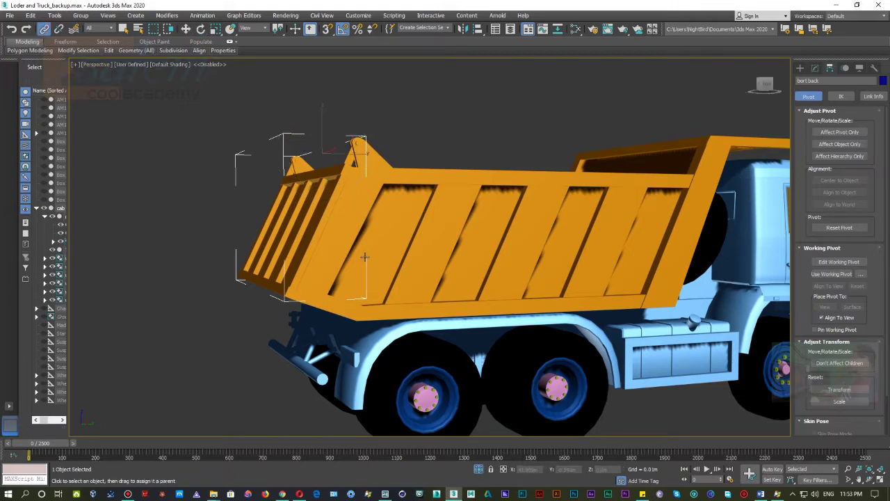
pyautogui.moveTo(277, 210); pyautogui.dragTo(549, 203)
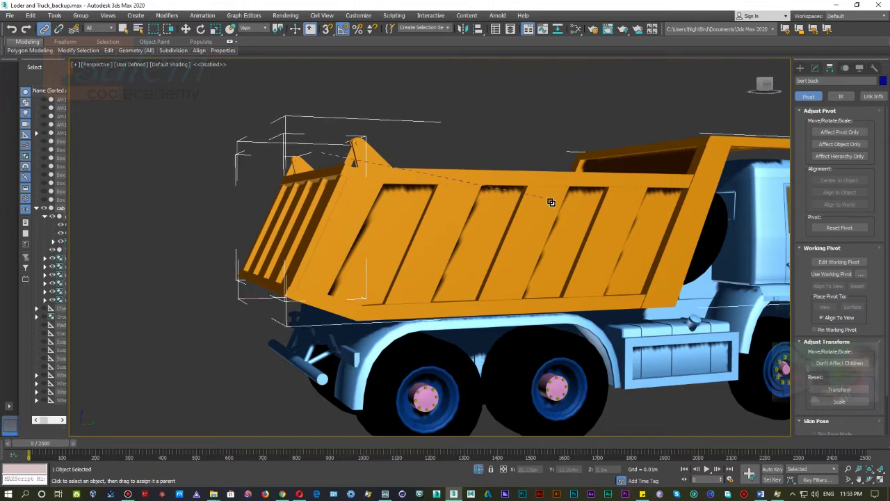
pyautogui.moveTo(536, 248); pyautogui.dragTo(533, 249, button='middle')
# Link the dump bed to the cab, then select the rear wheel group
pyautogui.scroll(-3, 405, 252)
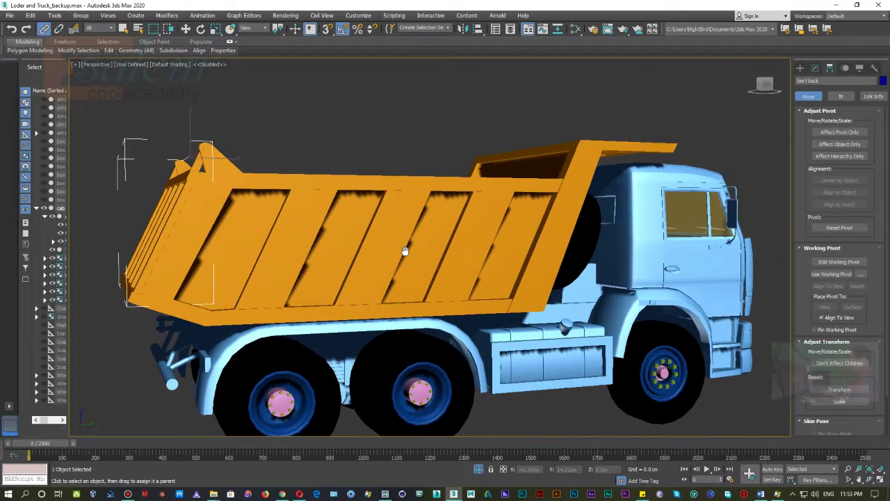
pyautogui.scroll(3, 374, 251)
pyautogui.scroll(2, 373, 248)
pyautogui.scroll(-2, 375, 247)
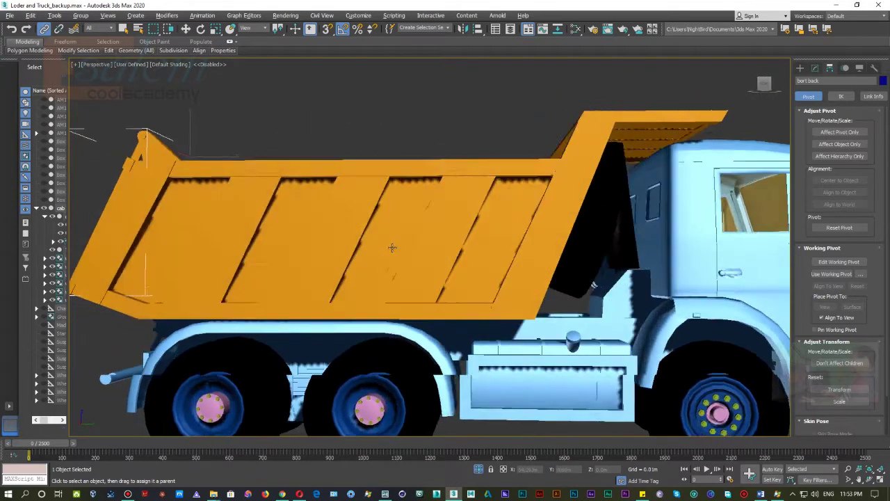
pyautogui.scroll(-2, 390, 247)
pyautogui.scroll(4, 390, 248)
pyautogui.moveTo(388, 251); pyautogui.dragTo(421, 219, button='middle')
pyautogui.scroll(-3, 420, 219)
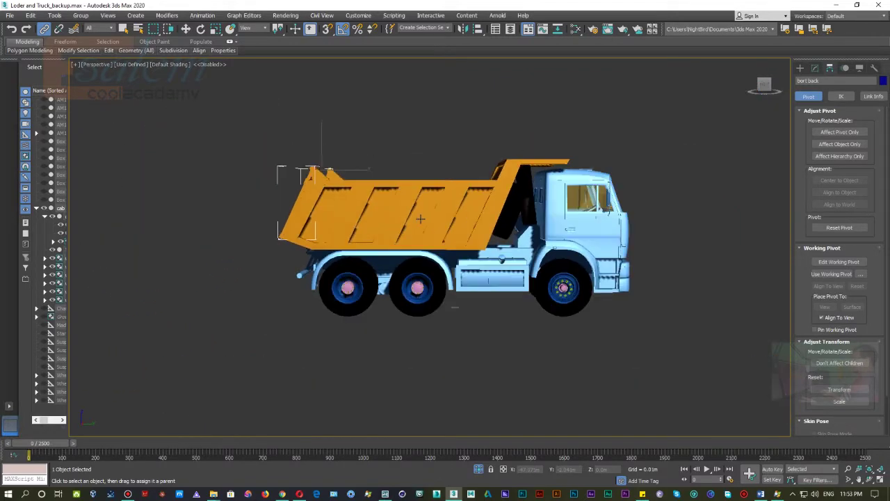
pyautogui.click(391, 209)
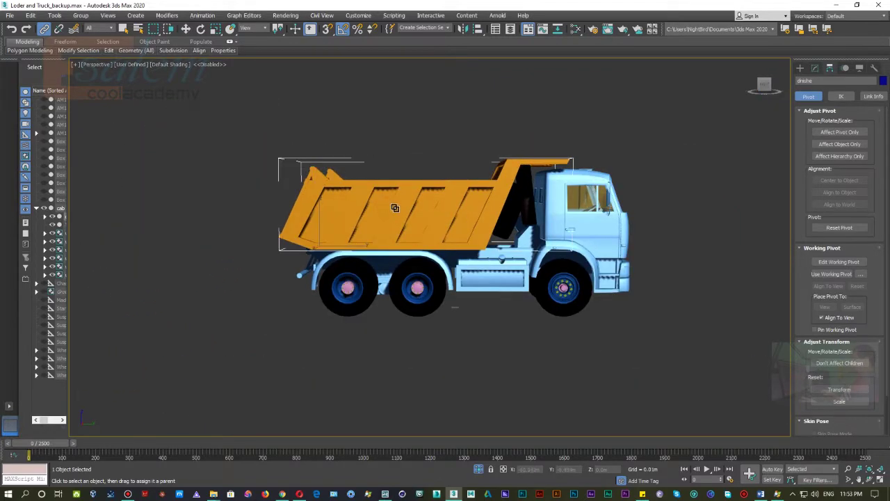
pyautogui.moveTo(390, 210); pyautogui.dragTo(590, 246)
pyautogui.keyDown('alt'); pyautogui.moveTo(507, 275); pyautogui.dragTo(511, 264, button='middle'); pyautogui.keyUp('alt')
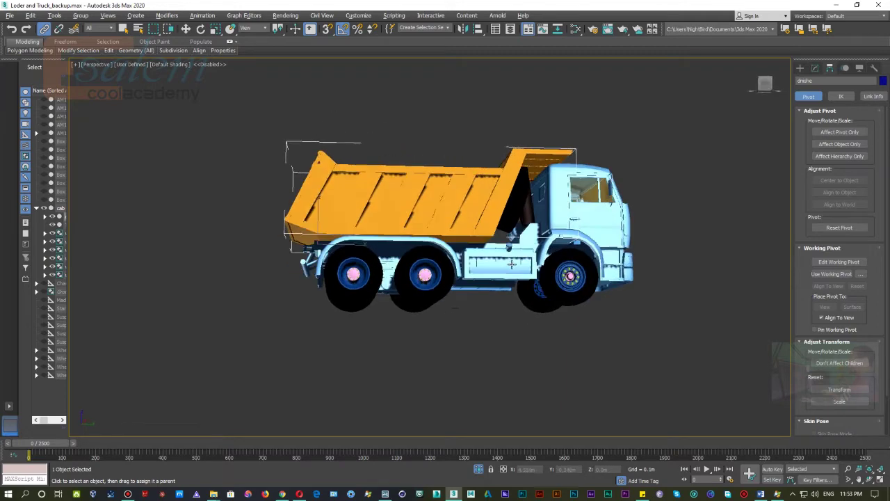
pyautogui.click(352, 273)
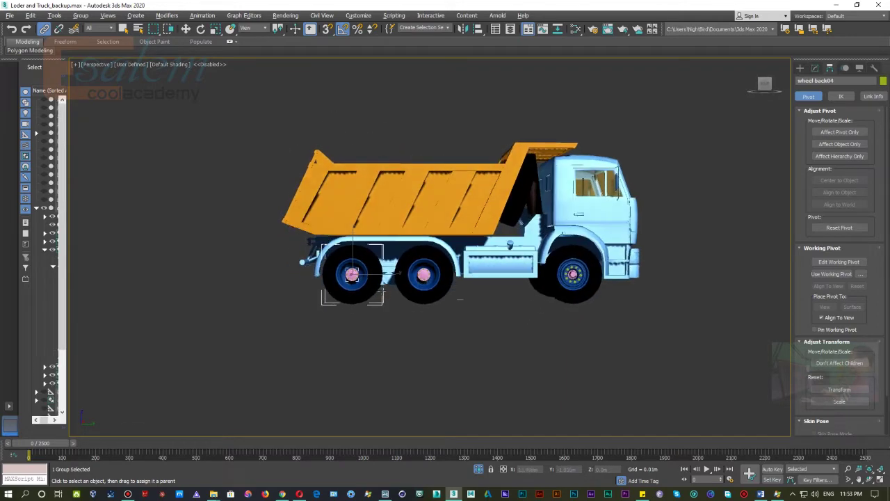
# Link the rear wheel group to the cab, then test-move the cab and undo
pyautogui.moveTo(352, 273); pyautogui.dragTo(612, 228)
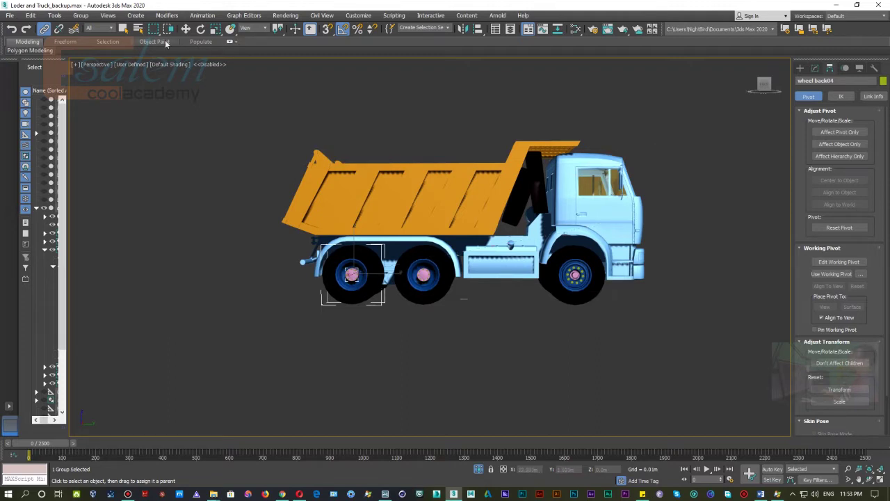
pyautogui.click(186, 28)
pyautogui.click(591, 211)
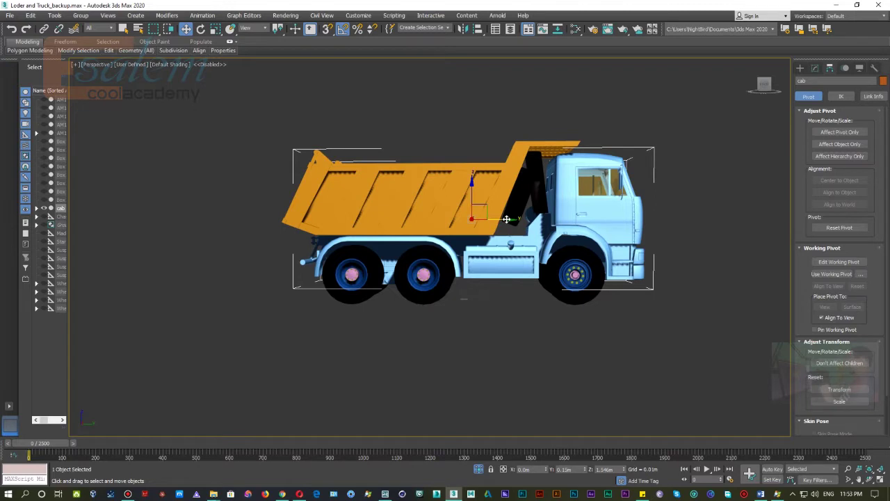
pyautogui.moveTo(506, 218); pyautogui.dragTo(716, 237)
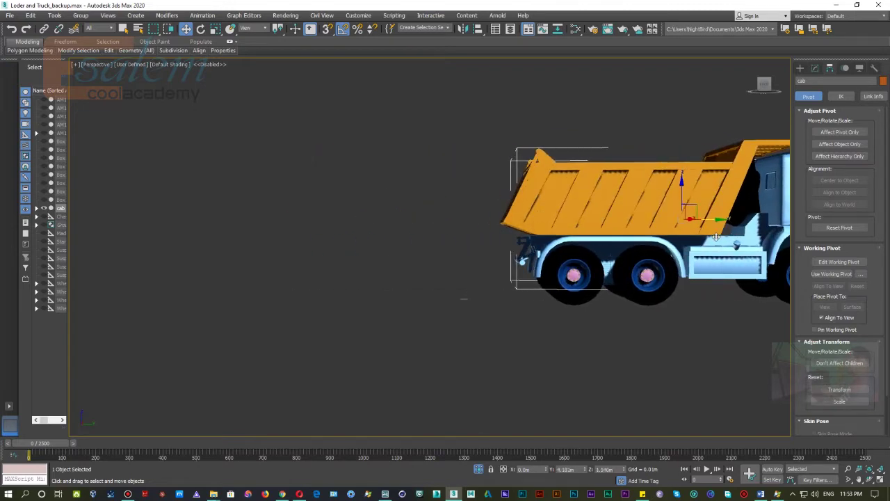
pyautogui.hotkey('ctrl', 'z')
# Test the dump body's link with a move, undo it, and reframe the truck
pyautogui.click(423, 199)
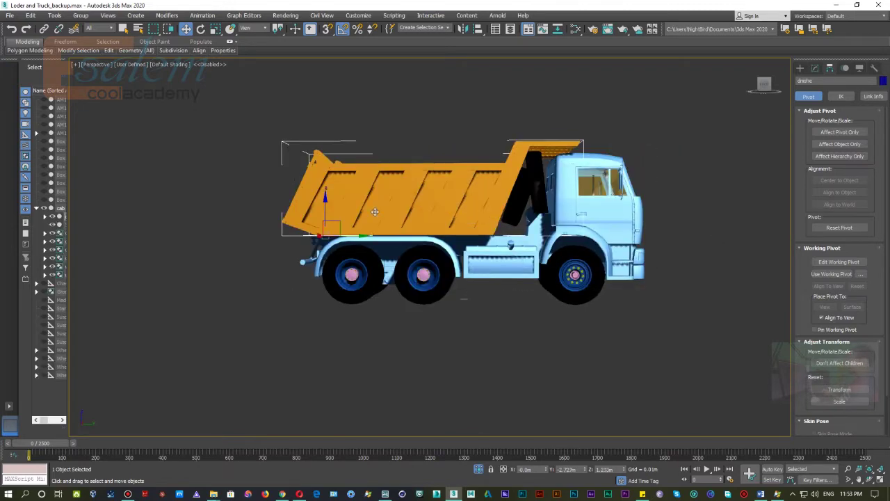
pyautogui.moveTo(359, 235); pyautogui.dragTo(206, 235)
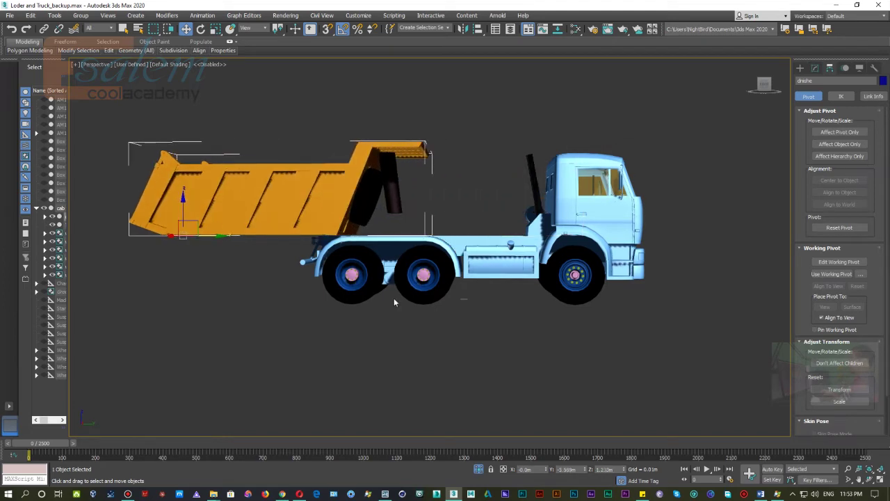
pyautogui.hotkey('ctrl', 'z')
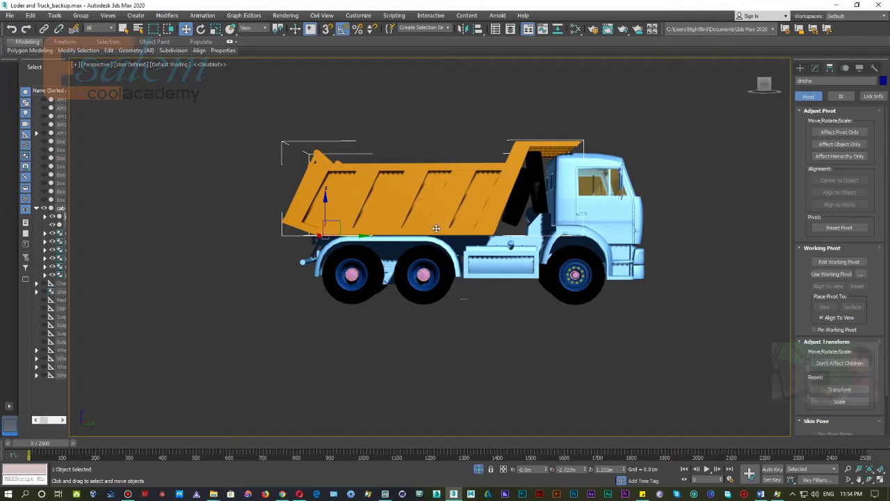
pyautogui.moveTo(467, 230)
pyautogui.keyDown('alt'); pyautogui.mouseDown(button='middle')
pyautogui.moveTo(503, 259)
pyautogui.moveTo(482, 250)
pyautogui.mouseUp(button='middle'); pyautogui.keyUp('alt')
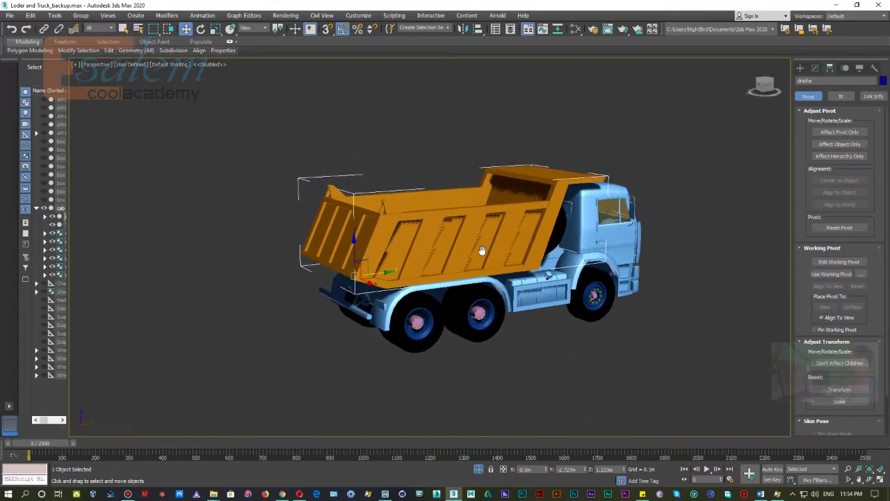
pyautogui.scroll(2, 482, 250)
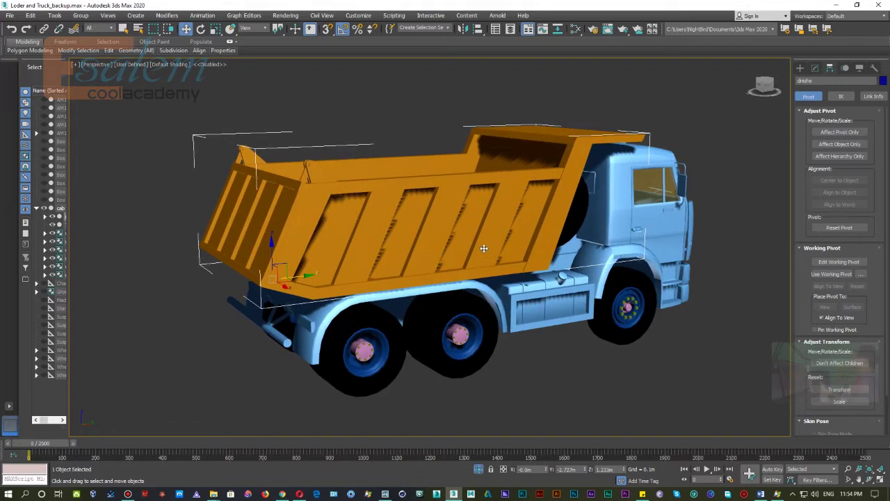
pyautogui.moveTo(401, 245); pyautogui.dragTo(397, 241, button='middle')
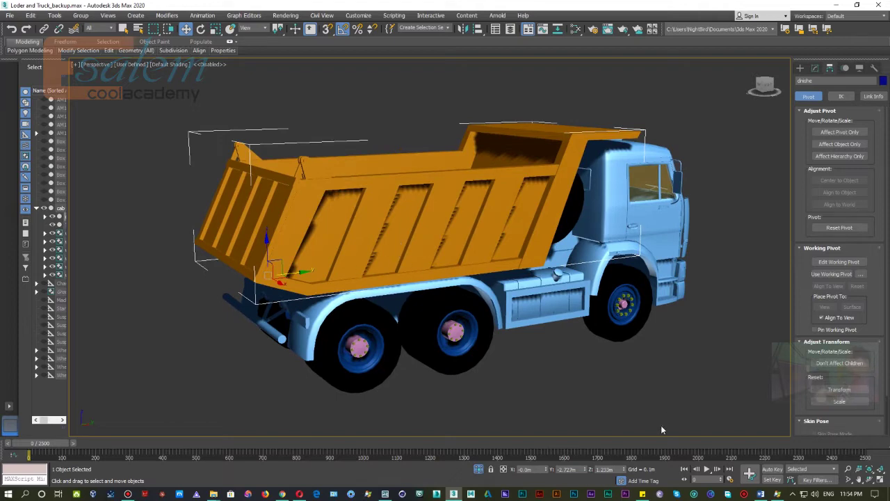
pyautogui.click(729, 480)
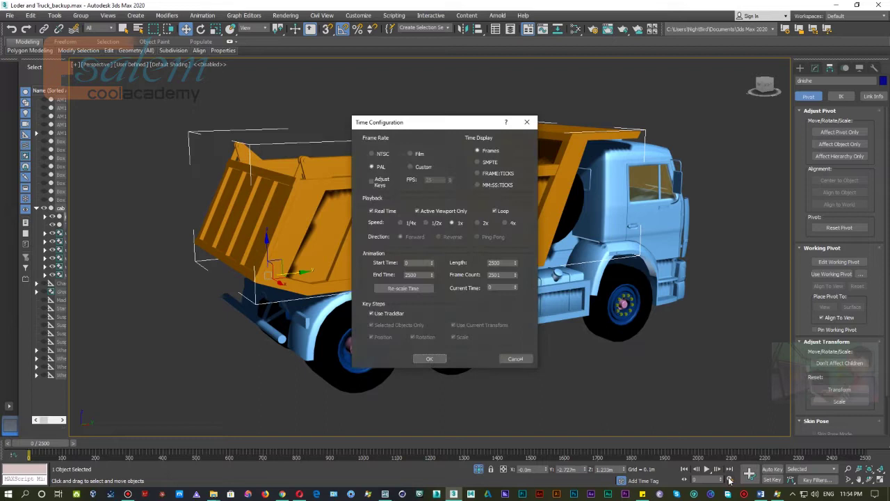
pyautogui.click(421, 167)
pyautogui.click(374, 167)
pyautogui.doubleClick(422, 275)
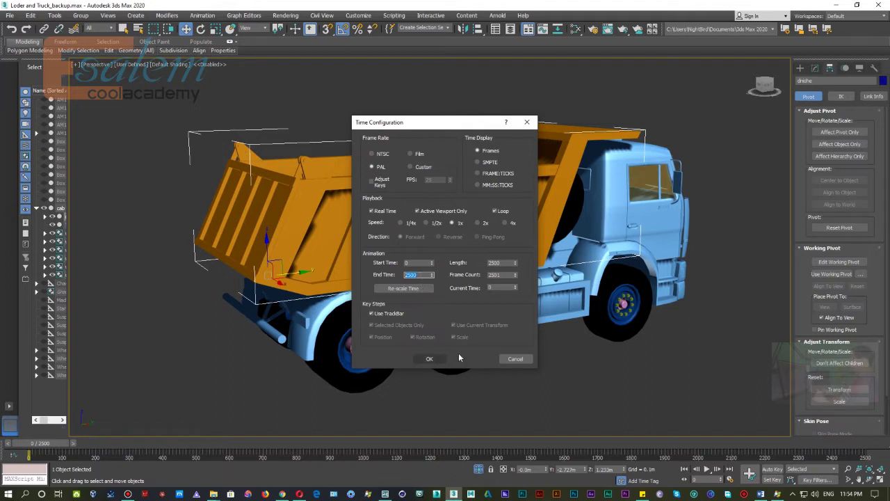
pyautogui.click(511, 358)
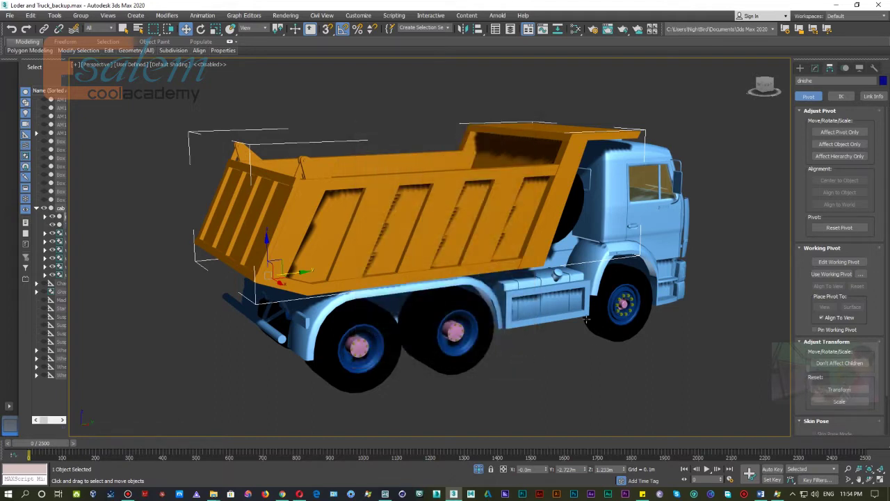
pyautogui.click(231, 176)
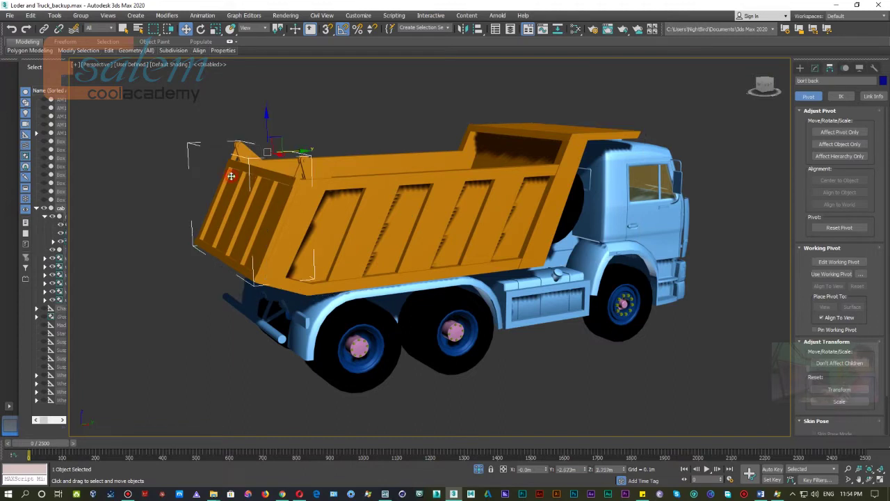
pyautogui.moveTo(343, 249); pyautogui.dragTo(351, 244, button='middle')
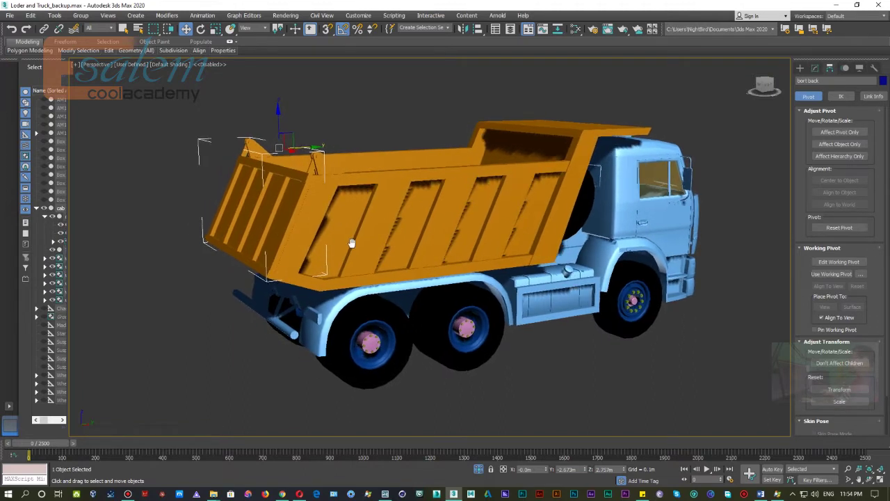
pyautogui.click(285, 278)
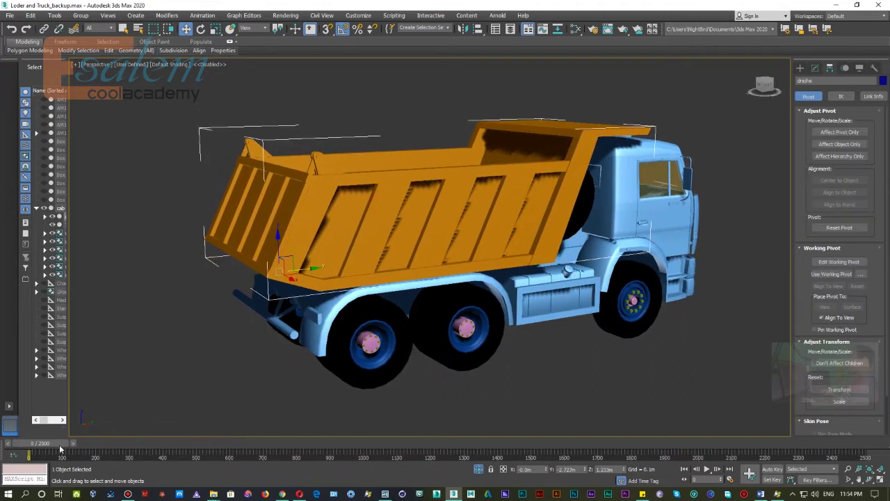
pyautogui.moveTo(62, 445)
pyautogui.mouseDown()
pyautogui.moveTo(94, 450)
pyautogui.moveTo(67, 451)
pyautogui.mouseUp()
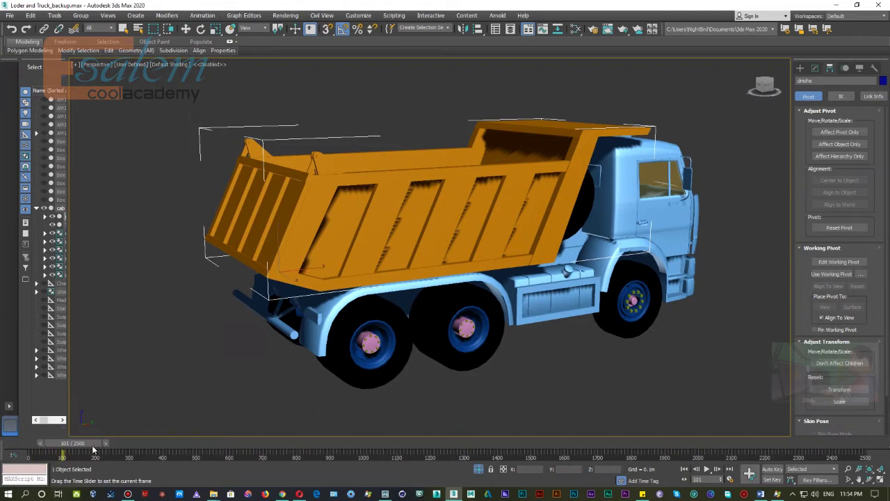
pyautogui.press('w')
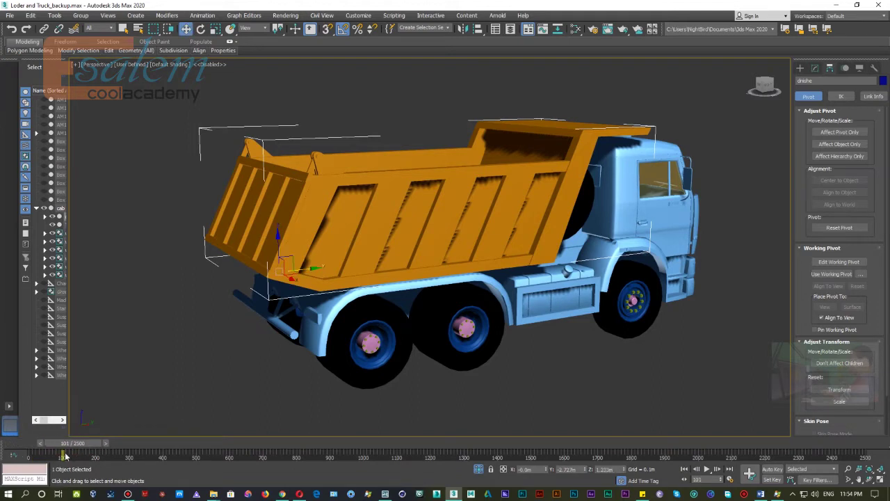
pyautogui.click(544, 301)
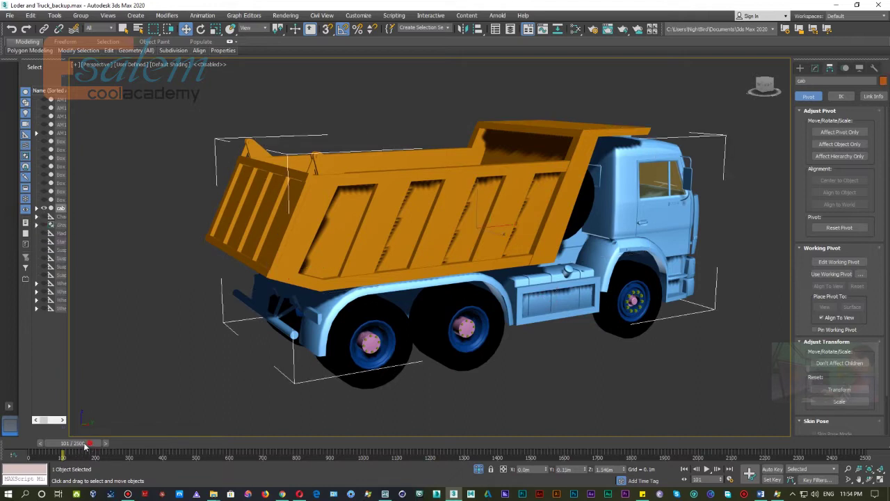
pyautogui.moveTo(76, 445); pyautogui.dragTo(21, 445)
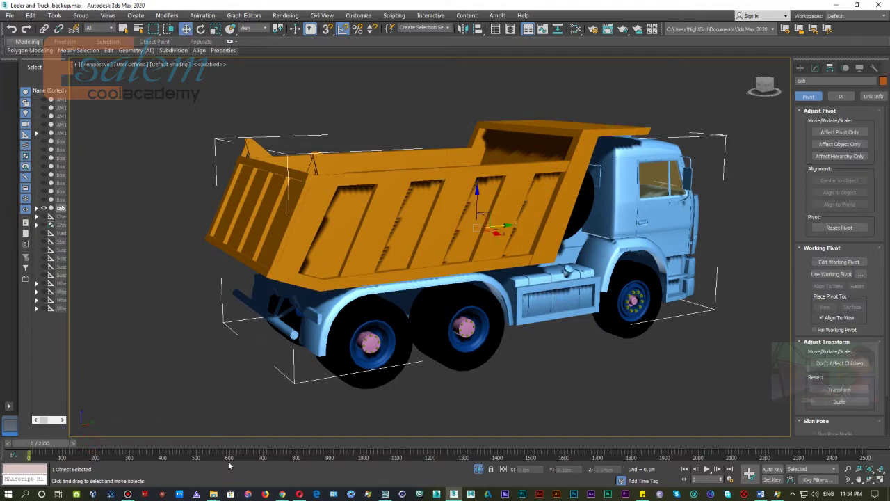
# Turn on Auto Key, set a frame-0 key on the cab, then select the dump bed
pyautogui.click(773, 469)
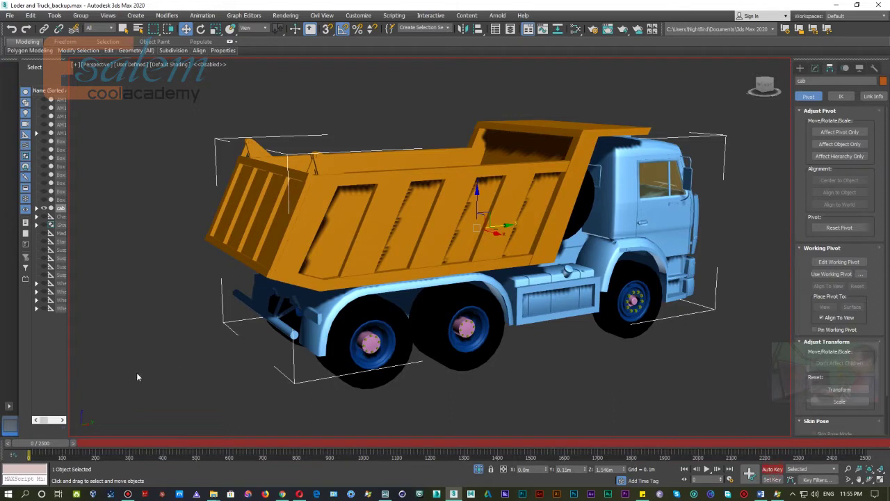
pyautogui.click(710, 199)
pyautogui.click(653, 212)
pyautogui.click(750, 473)
pyautogui.click(388, 199)
# At frame 75, test-rotate the dump bed about its rear pivot
pyautogui.keyDown('alt'); pyautogui.moveTo(482, 292); pyautogui.dragTo(468, 290, button='middle'); pyautogui.keyUp('alt')
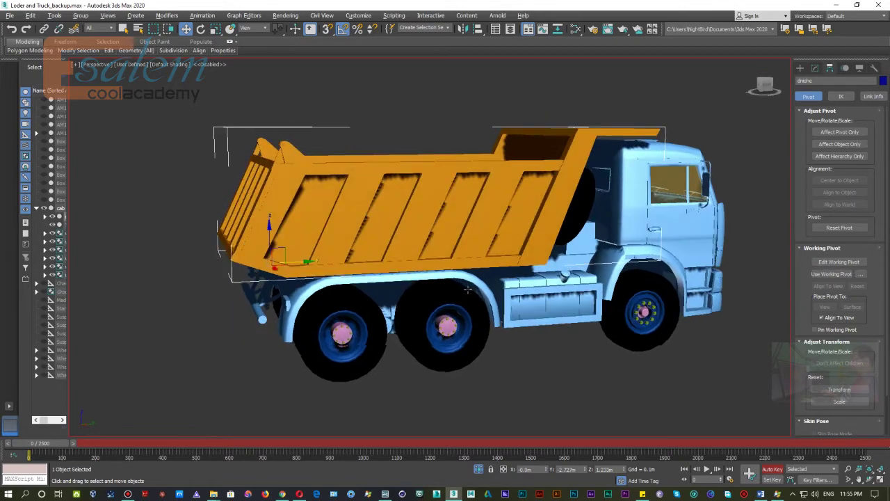
pyautogui.moveTo(59, 445); pyautogui.dragTo(90, 446)
pyautogui.press('w')
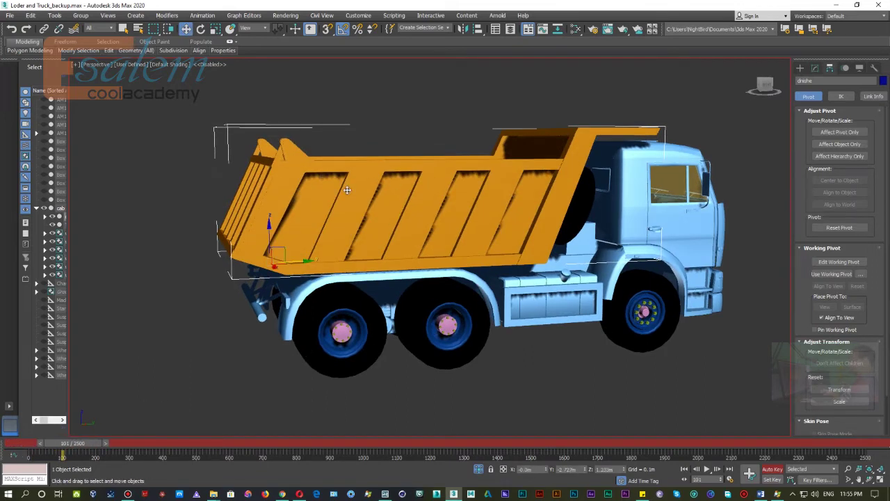
pyautogui.click(200, 30)
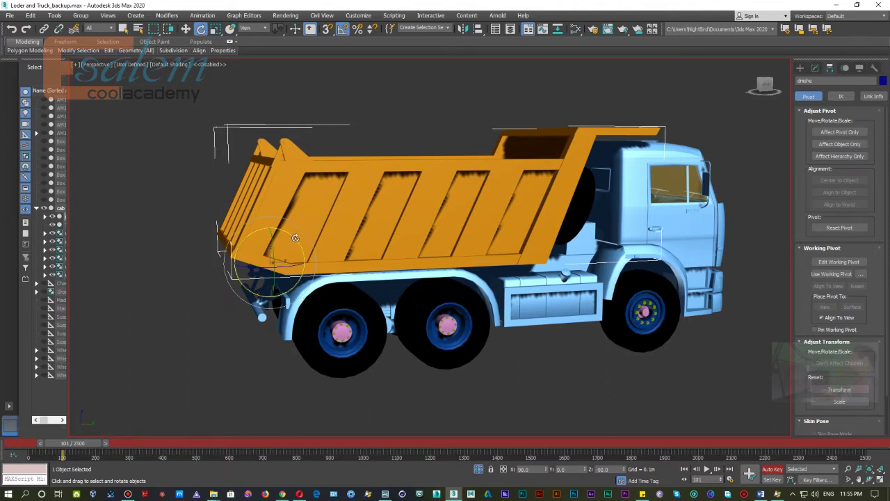
pyautogui.moveTo(295, 238); pyautogui.dragTo(296, 237)
# Create frame-101 rotation keys for the dump bed and the bort back tailgate
pyautogui.rightClick(70, 445)
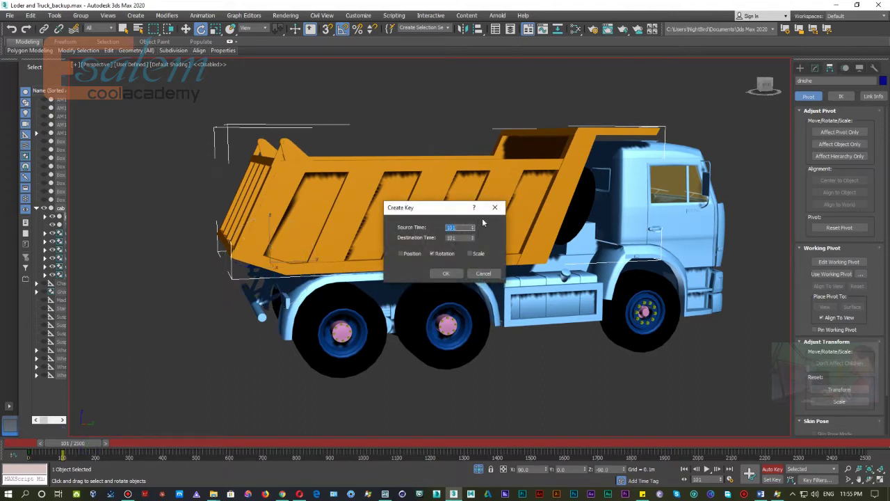
pyautogui.click(448, 274)
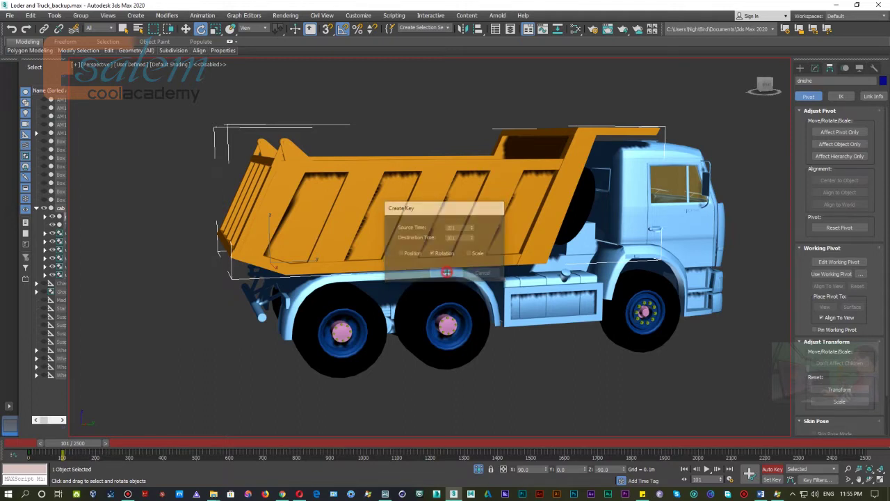
pyautogui.click(256, 166)
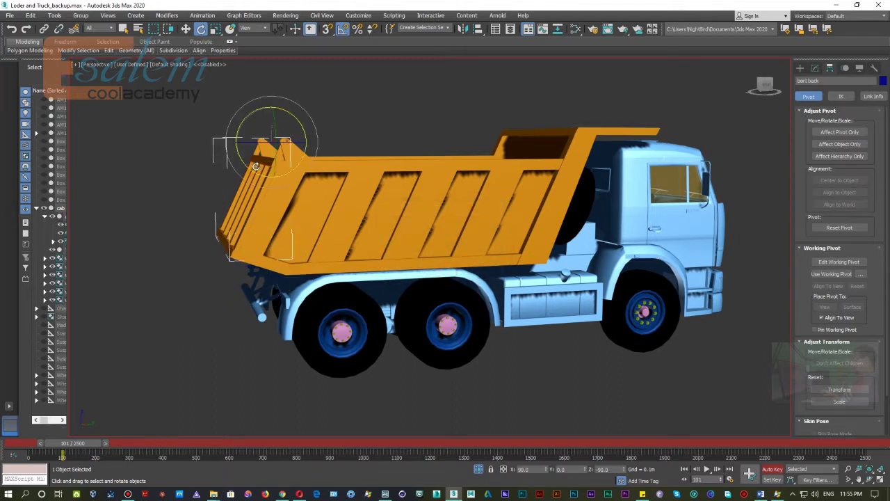
pyautogui.rightClick(84, 446)
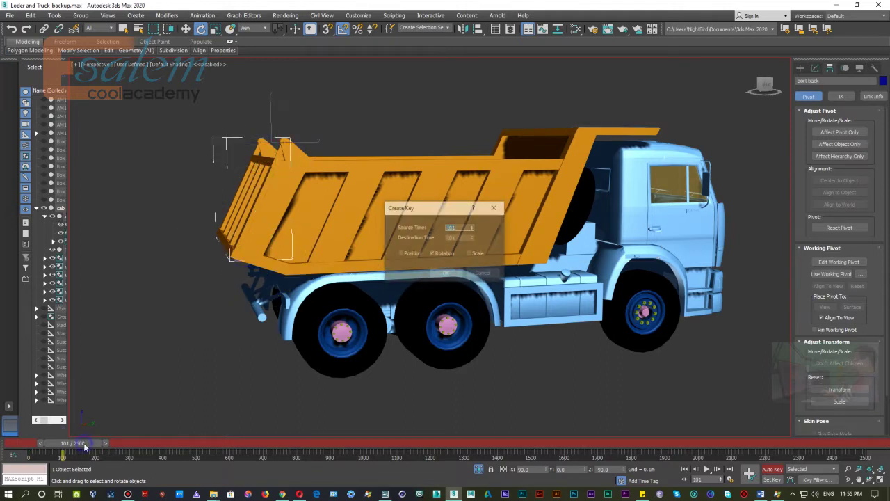
pyautogui.click(446, 273)
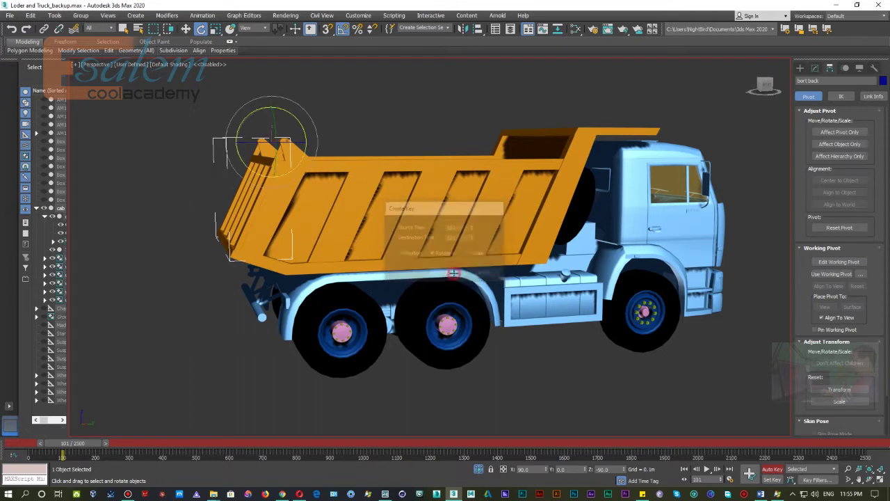
pyautogui.moveTo(92, 446); pyautogui.dragTo(157, 441)
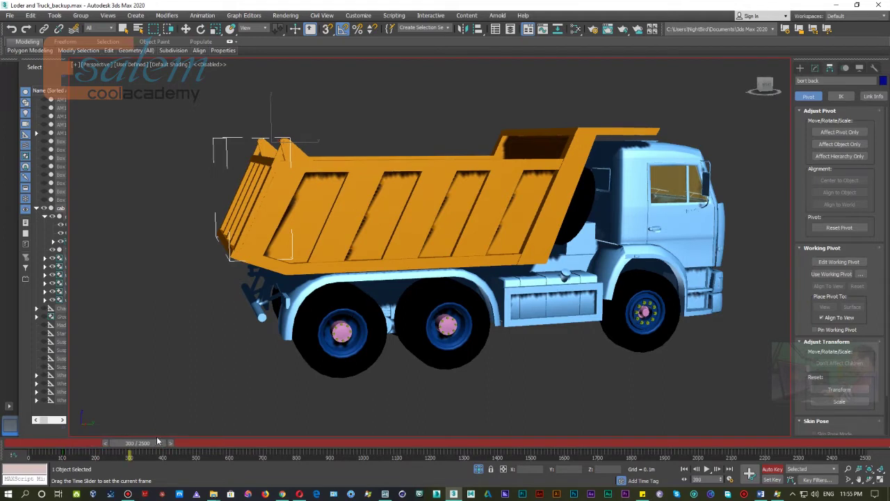
# At frame 249, tilt the dnishe dump bed up about its rear pivot
pyautogui.moveTo(157, 441); pyautogui.dragTo(139, 443)
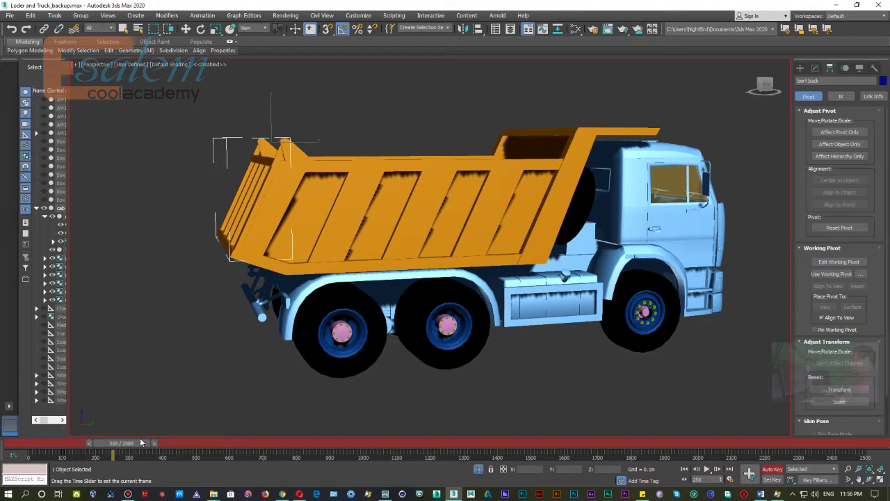
pyautogui.press('e')
pyautogui.click(298, 251)
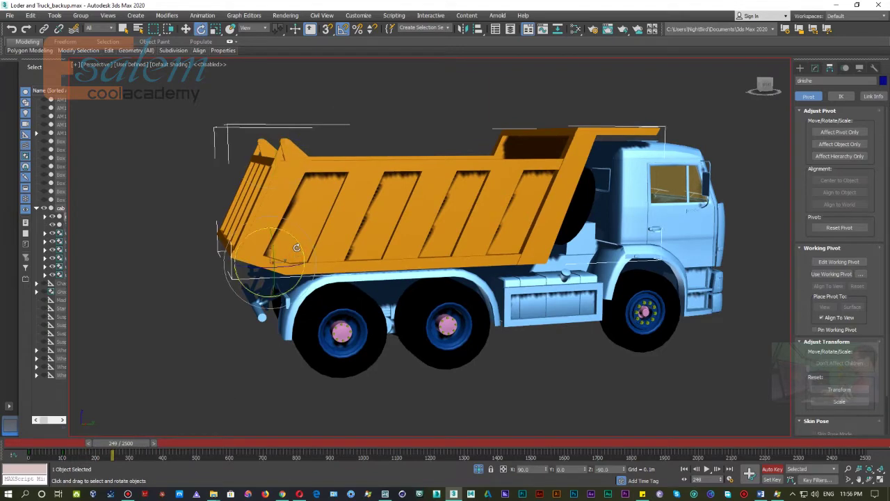
pyautogui.moveTo(298, 244); pyautogui.dragTo(292, 239)
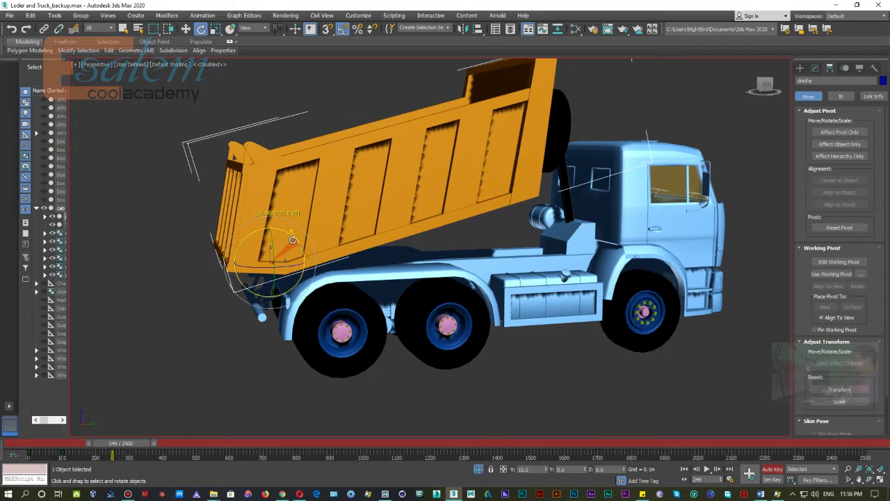
pyautogui.moveTo(293, 240); pyautogui.dragTo(293, 239)
# Swing the bort back tailgate outward by -15° on X
pyautogui.click(226, 204)
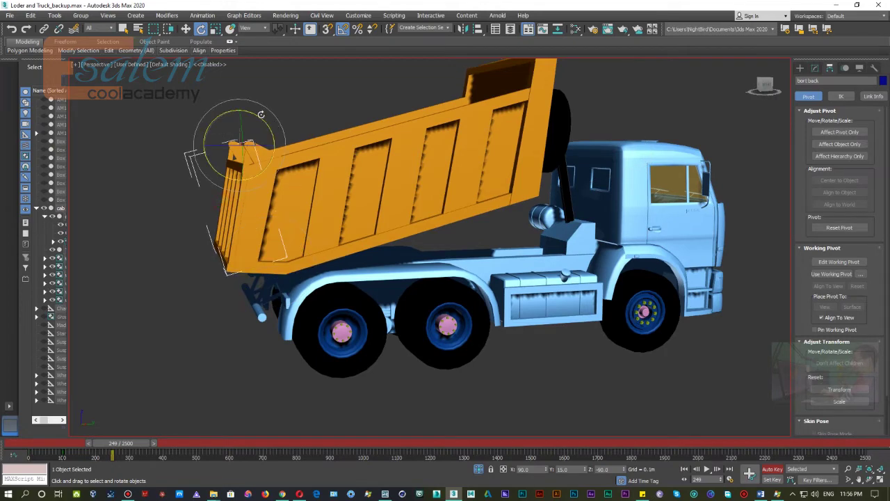
pyautogui.moveTo(259, 116); pyautogui.dragTo(266, 124)
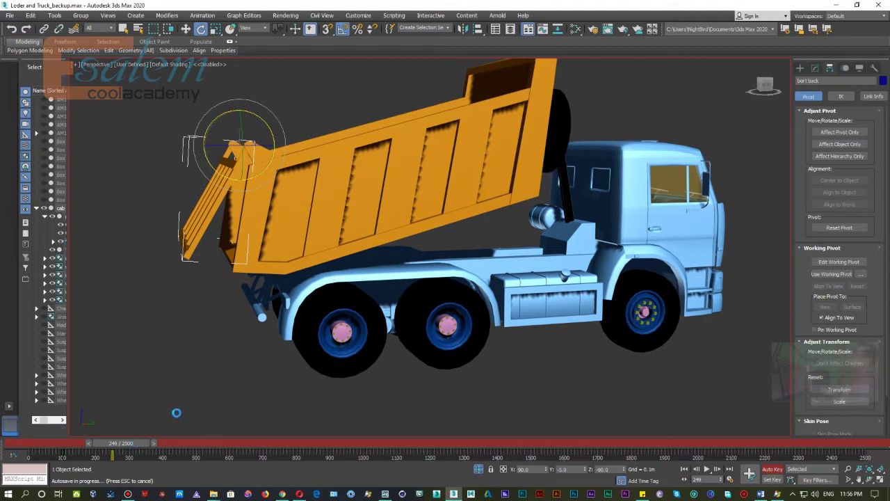
pyautogui.moveTo(142, 444); pyautogui.dragTo(189, 443)
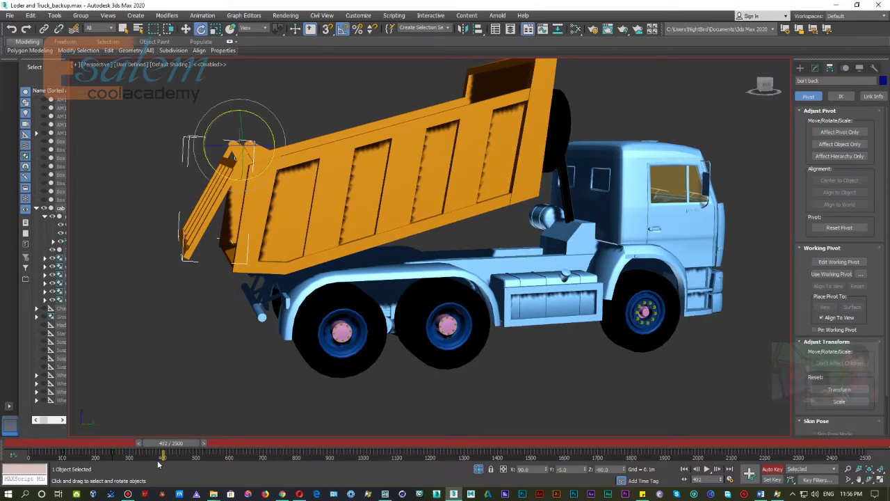
# Select the tailgate and Shift-copy its frame-101 key to frame 402
pyautogui.click(156, 113)
pyautogui.moveTo(156, 114); pyautogui.dragTo(284, 175)
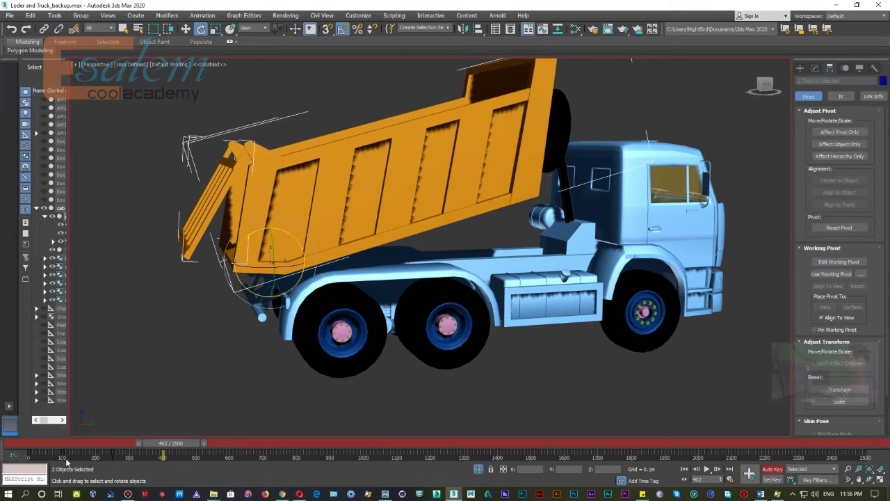
pyautogui.click(202, 205)
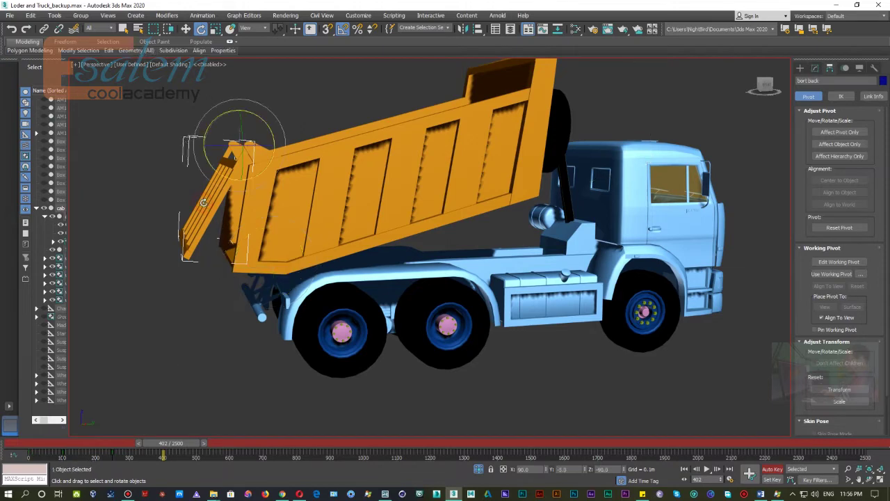
pyautogui.click(111, 455)
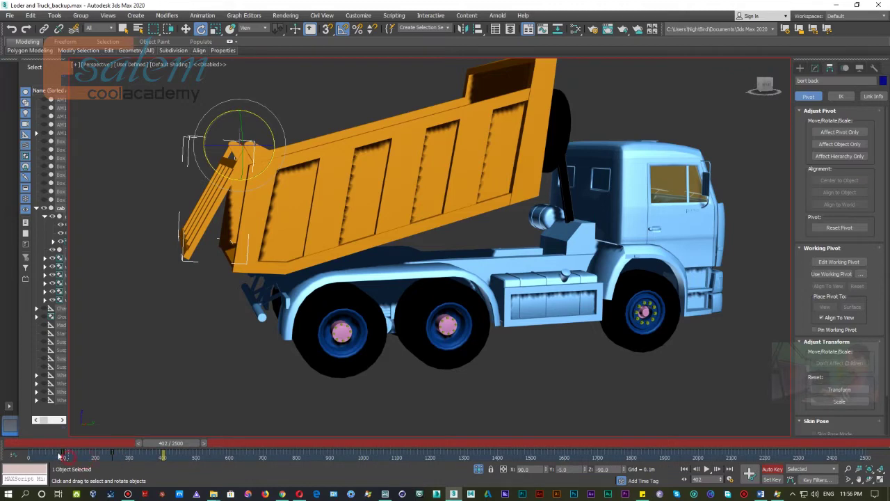
pyautogui.click(63, 456)
pyautogui.keyDown('shift'); pyautogui.moveTo(63, 455); pyautogui.dragTo(164, 455); pyautogui.keyUp('shift')
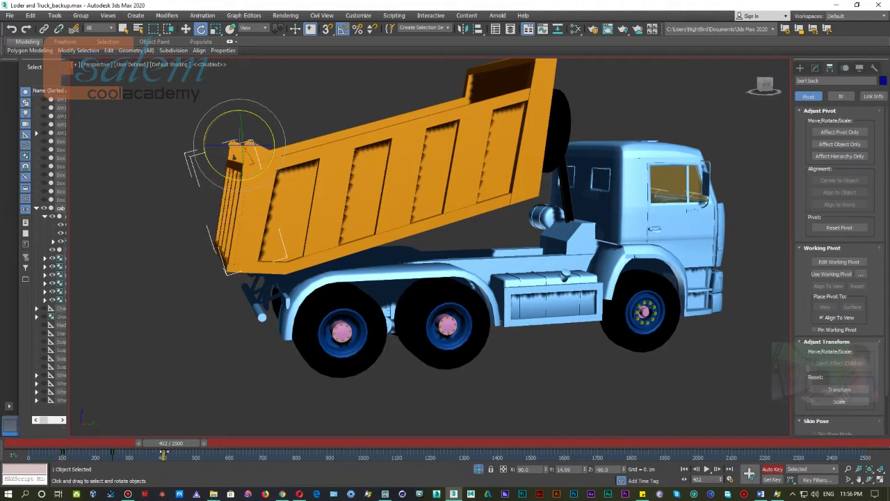
# Shift-copy the dump bed's frame-101 lowered key to frame 402
pyautogui.press('pageup')
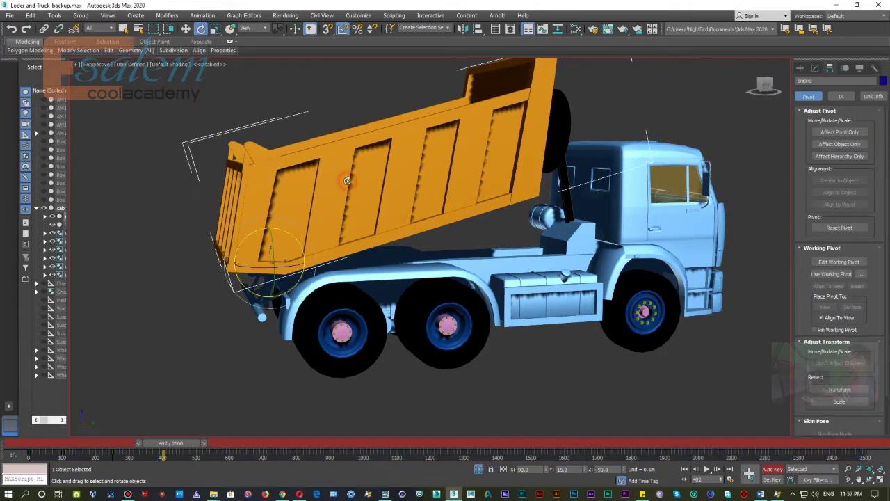
pyautogui.click(62, 455)
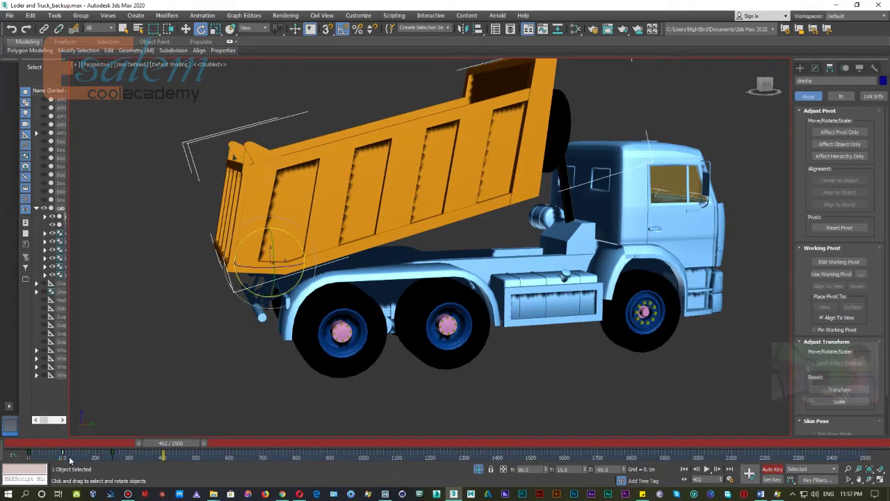
pyautogui.keyDown('shift'); pyautogui.moveTo(63, 455); pyautogui.dragTo(164, 455); pyautogui.keyUp('shift')
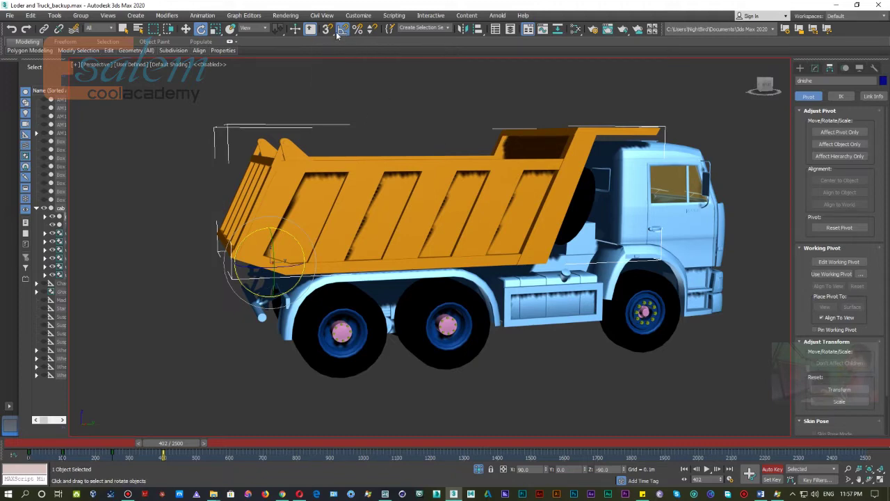
# Turn on Angle Snap, turn off Auto Key, and play the animation to review it
pyautogui.click(341, 31)
pyautogui.moveTo(180, 444); pyautogui.dragTo(50, 443)
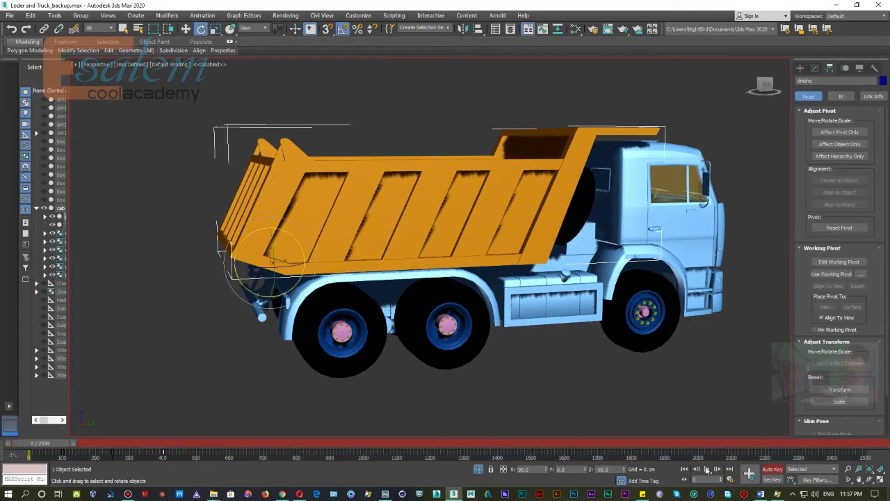
pyautogui.click(773, 469)
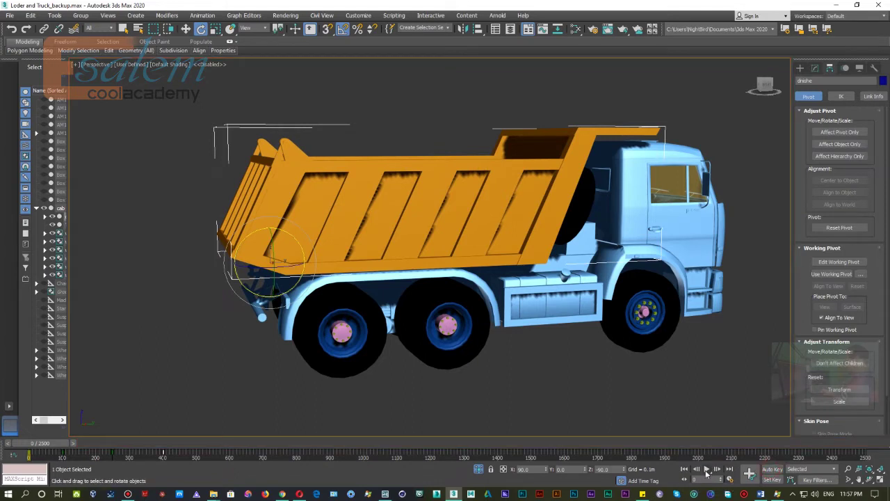
pyautogui.click(707, 470)
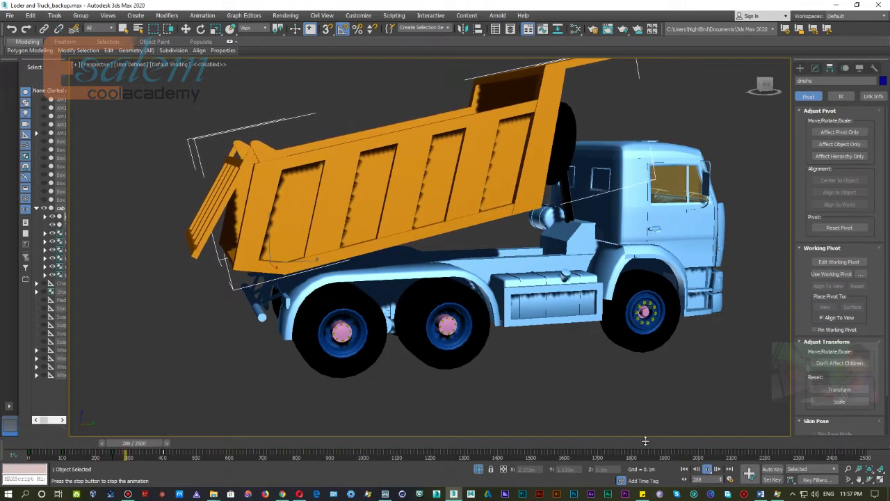
pyautogui.press('/')
pyautogui.press('e')
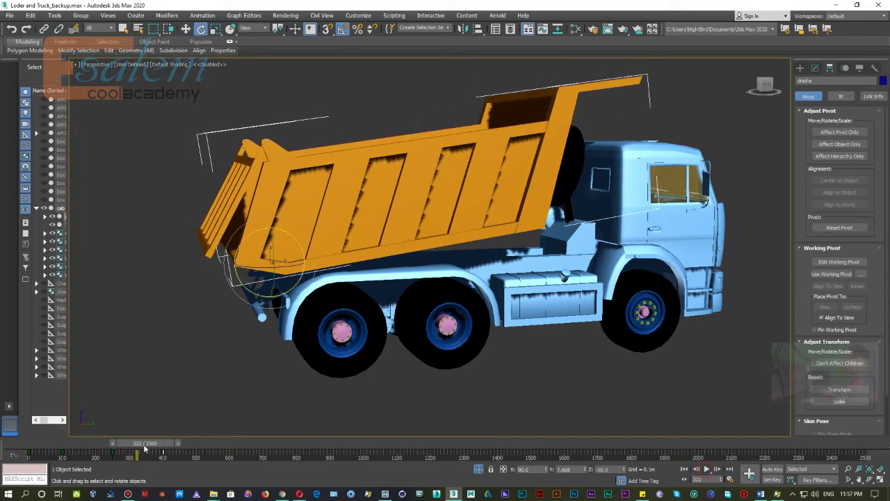
# Select the tailgate and move its frame-101 rotation key to frame 179
pyautogui.moveTo(144, 447); pyautogui.dragTo(113, 443)
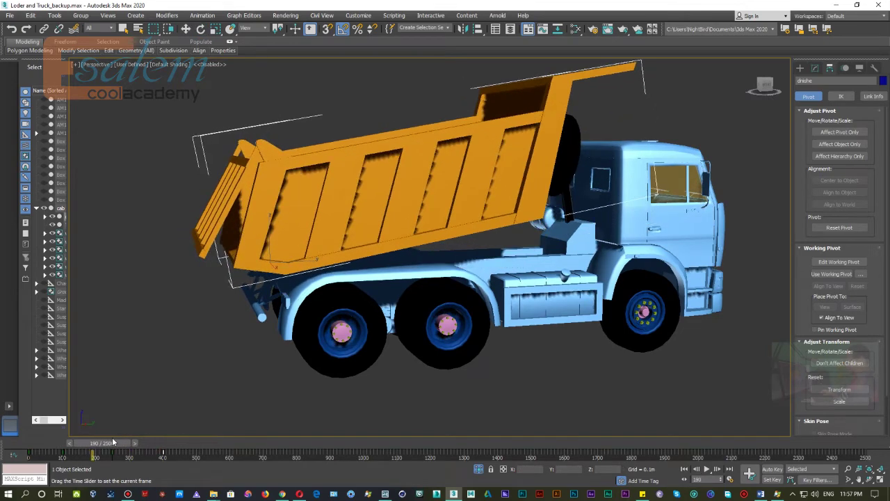
pyautogui.press('e')
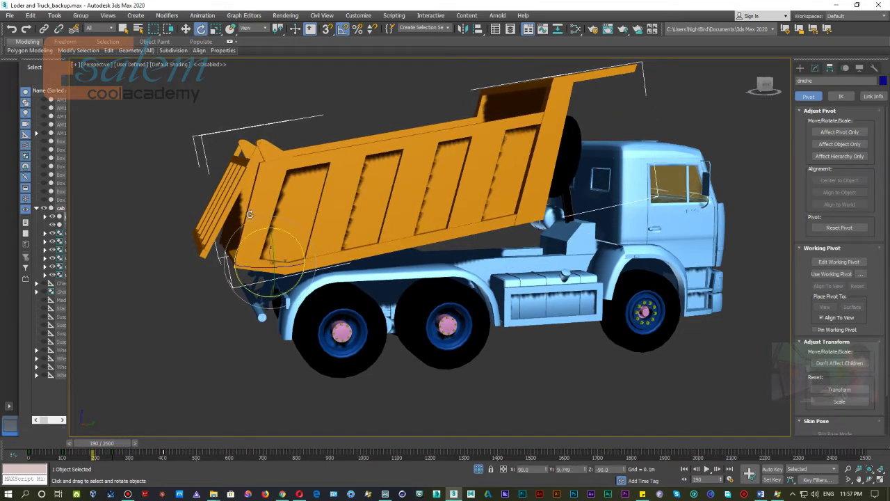
pyautogui.click(209, 224)
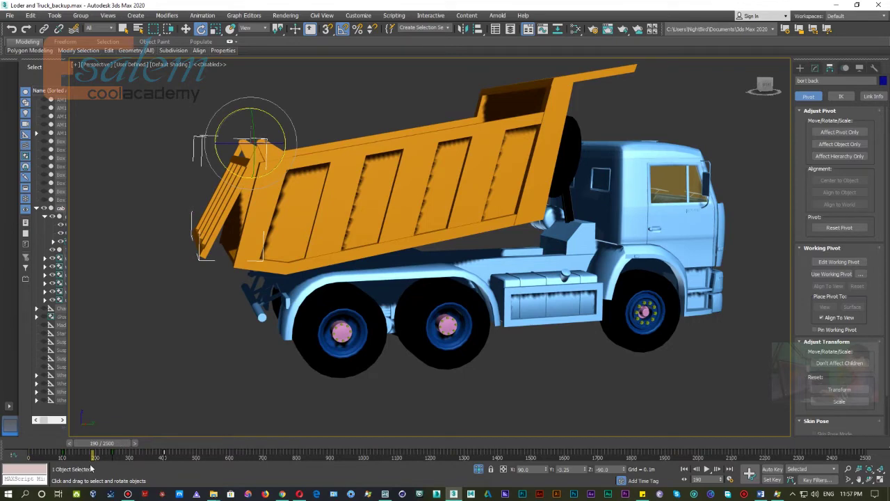
pyautogui.moveTo(62, 453)
pyautogui.mouseDown()
pyautogui.moveTo(90, 453)
pyautogui.moveTo(74, 445)
pyautogui.mouseUp()
# Replay the animation and stop at frame 501 with the dump bed tipped
pyautogui.press('e')
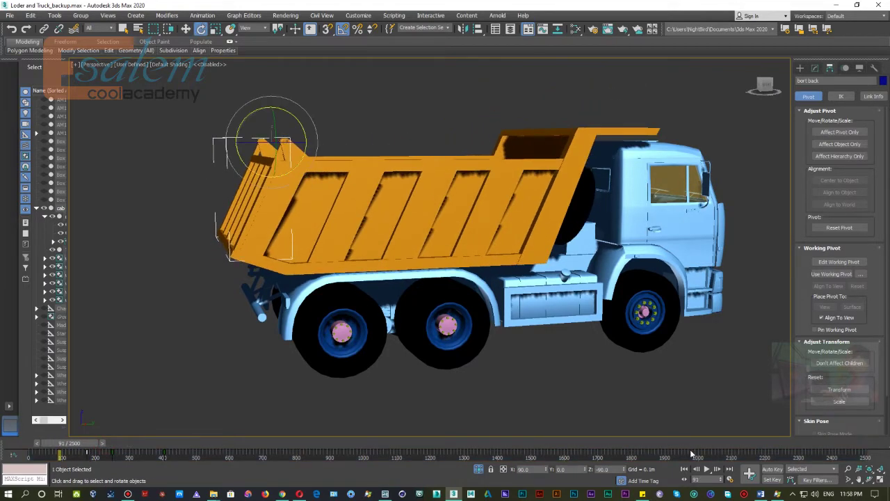
pyautogui.click(708, 470)
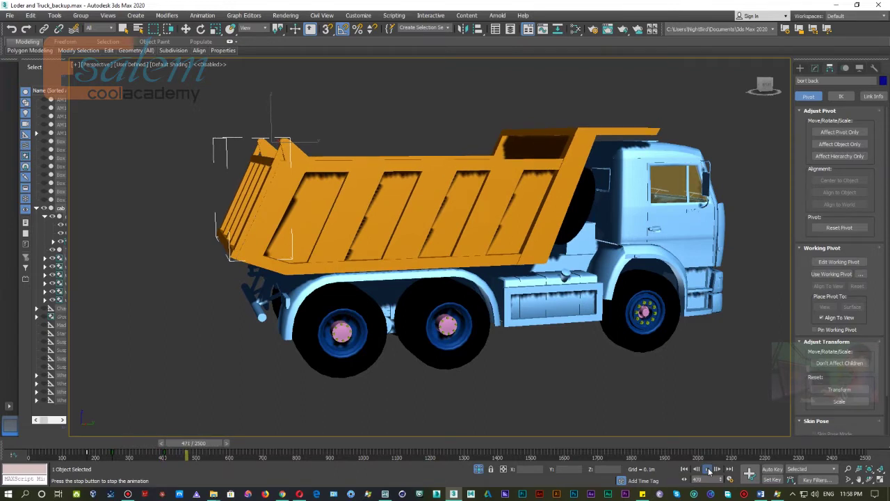
pyautogui.click(709, 472)
pyautogui.press('e')
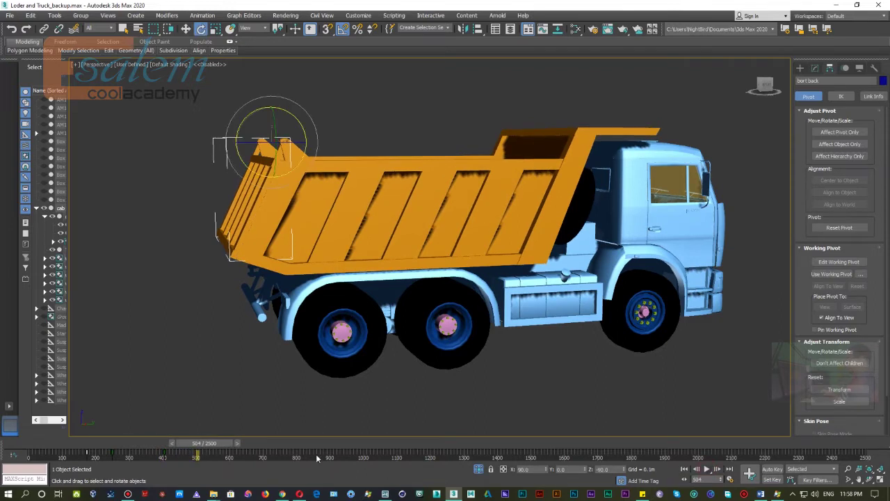
pyautogui.moveTo(207, 450); pyautogui.dragTo(207, 449)
pyautogui.press('e')
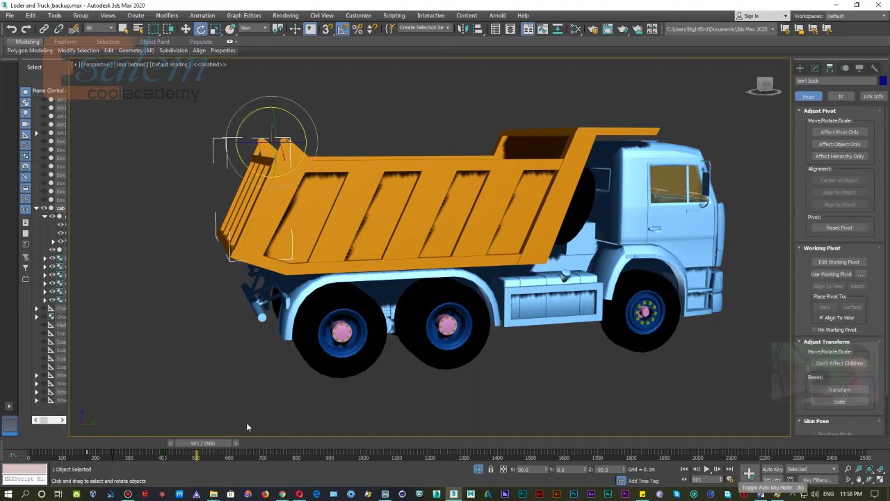
# With Auto Key on, select all six wheel groups and create a Rotation key at frame 501
pyautogui.click(772, 469)
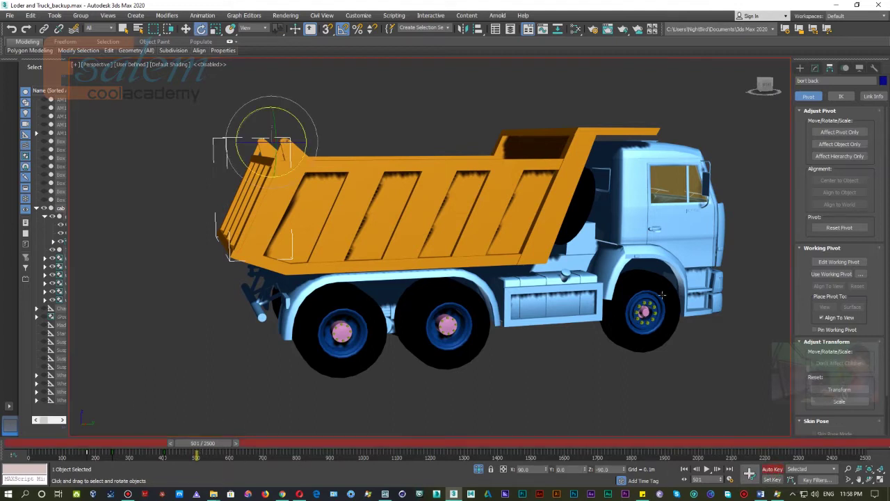
pyautogui.click(557, 280)
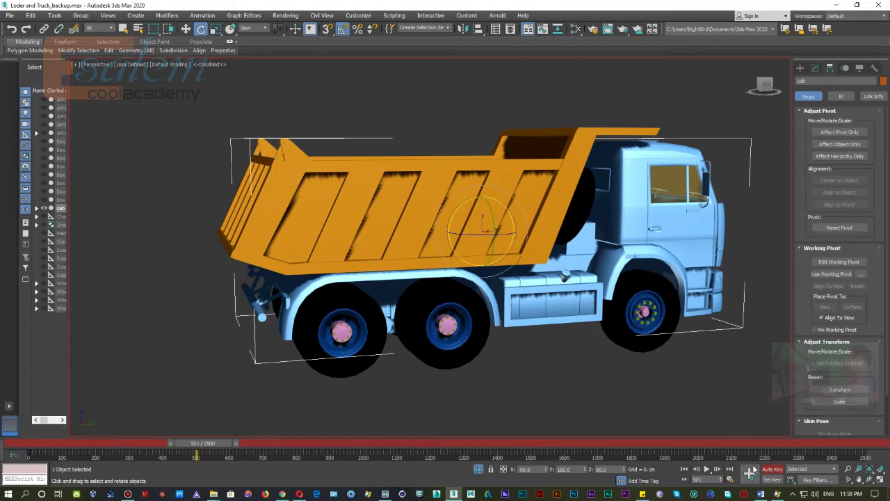
pyautogui.click(750, 471)
pyautogui.moveTo(525, 356); pyautogui.dragTo(413, 343)
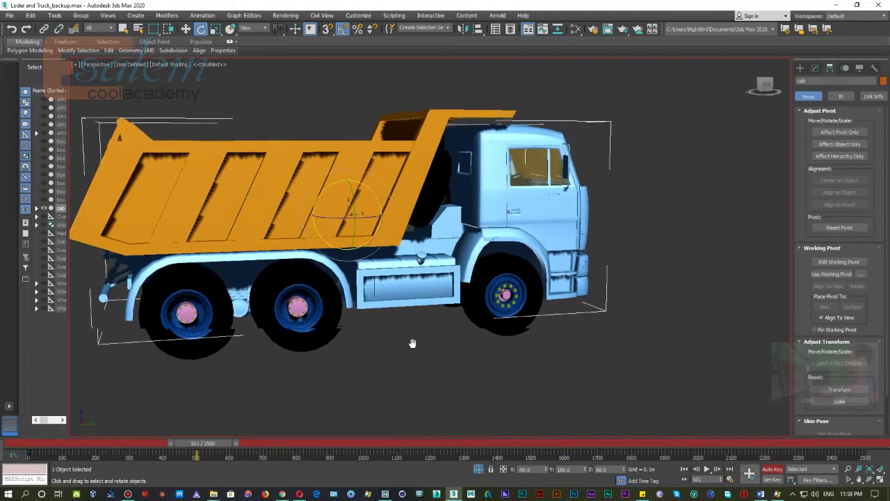
pyautogui.moveTo(413, 343)
pyautogui.mouseDown(button='middle')
pyautogui.moveTo(439, 357)
pyautogui.moveTo(435, 344)
pyautogui.mouseUp(button='middle')
pyautogui.moveTo(200, 338); pyautogui.dragTo(327, 364)
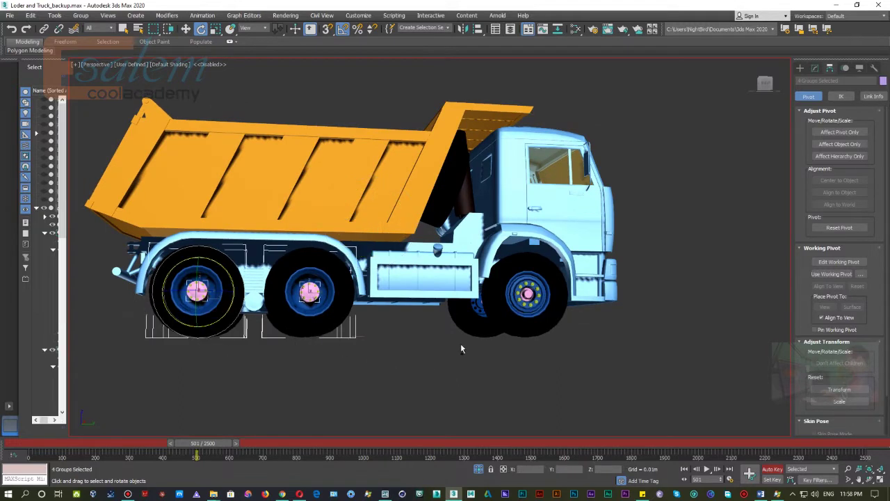
pyautogui.keyDown('ctrl'); pyautogui.moveTo(461, 344); pyautogui.dragTo(510, 331); pyautogui.keyUp('ctrl')
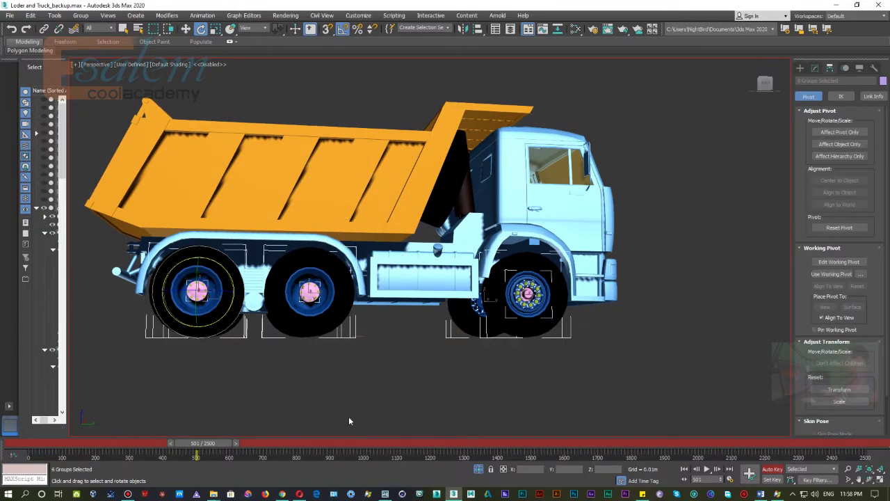
pyautogui.rightClick(201, 445)
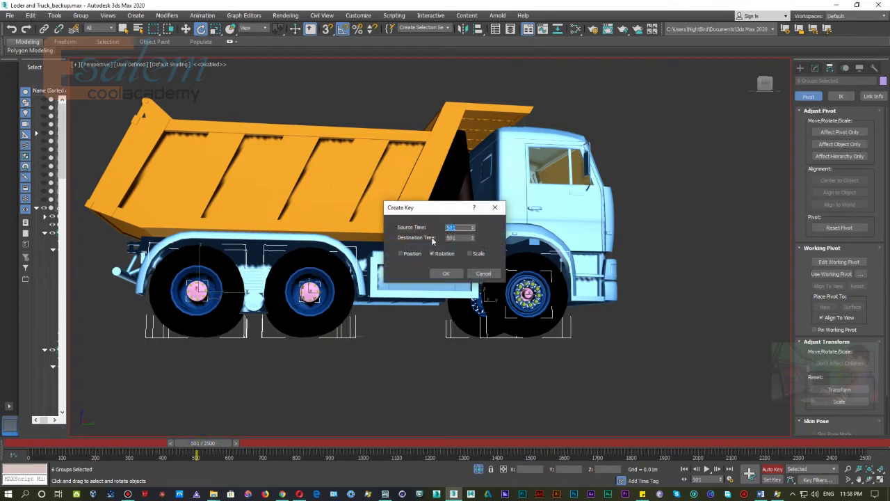
pyautogui.click(449, 273)
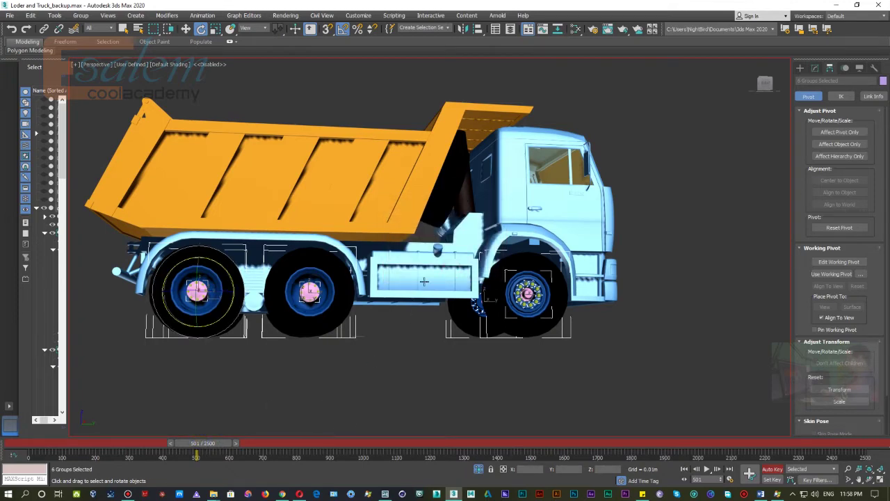
# Select the truck cab and advance the time slider to frame 1299
pyautogui.click(423, 281)
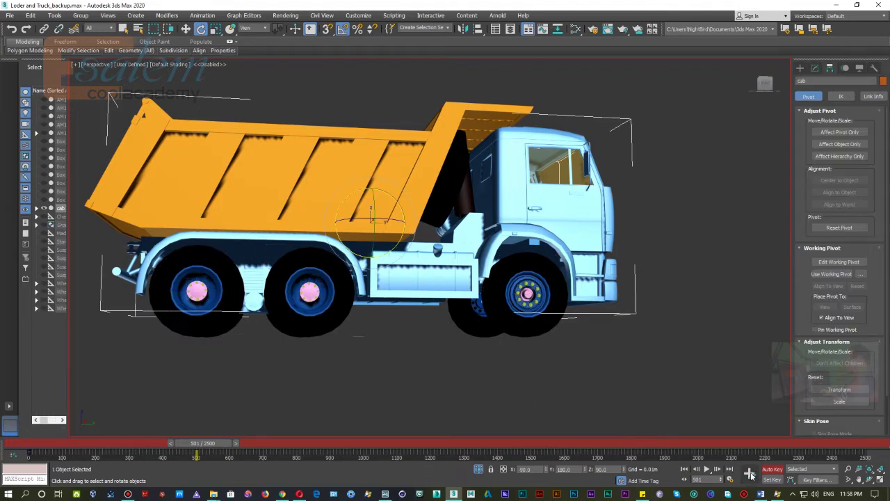
pyautogui.moveTo(429, 326); pyautogui.dragTo(425, 338)
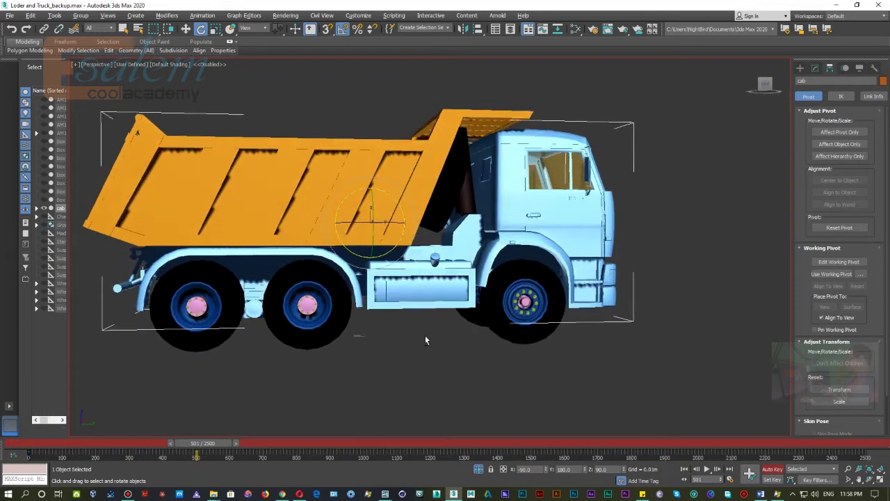
pyautogui.scroll(-1, 425, 338)
pyautogui.scroll(-3, 376, 331)
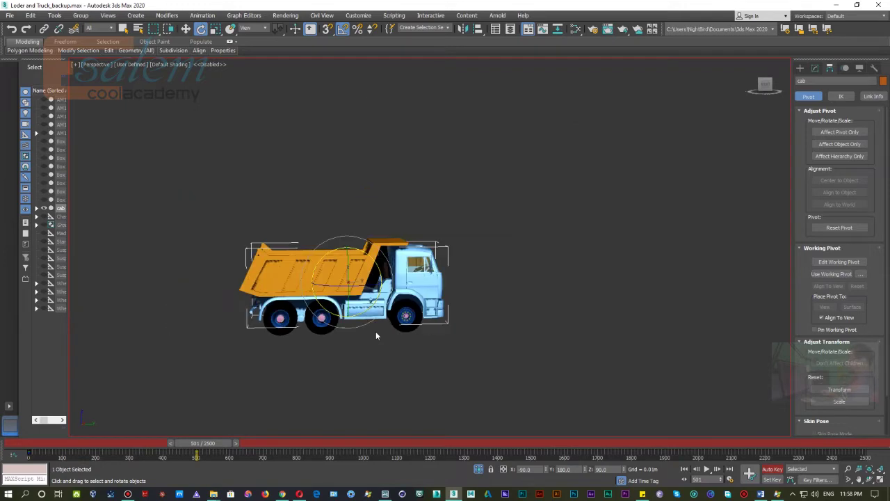
pyautogui.scroll(1, 376, 331)
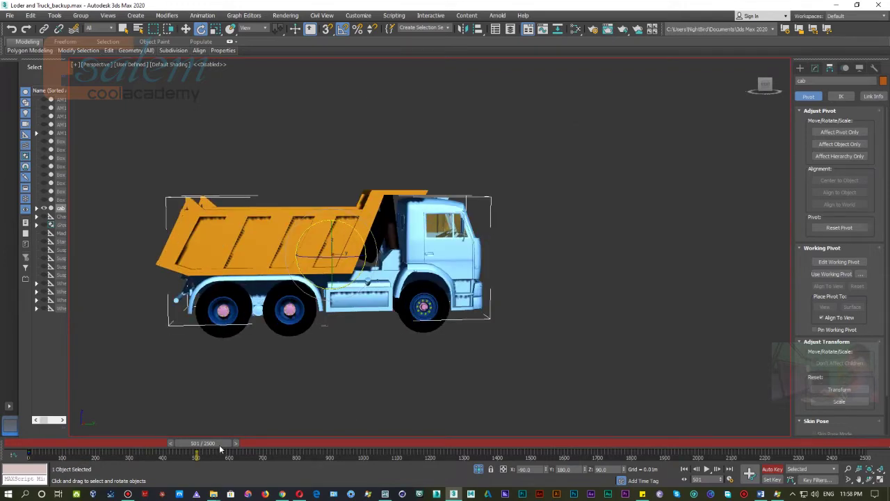
pyautogui.moveTo(219, 445)
pyautogui.mouseDown()
pyautogui.moveTo(498, 443)
pyautogui.moveTo(482, 443)
pyautogui.mouseUp()
pyautogui.press('e')
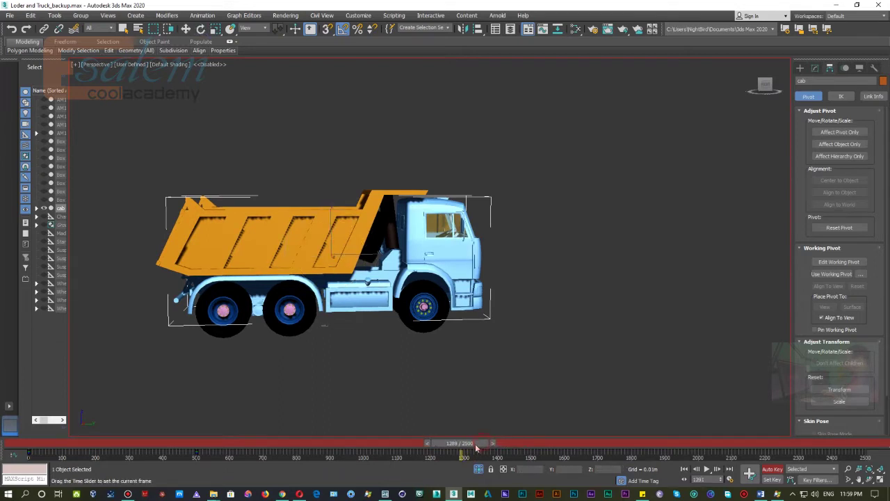
# At frame 1299, spin the rearmost and middle wheel groups about their X axles
pyautogui.moveTo(484, 443); pyautogui.dragTo(482, 443)
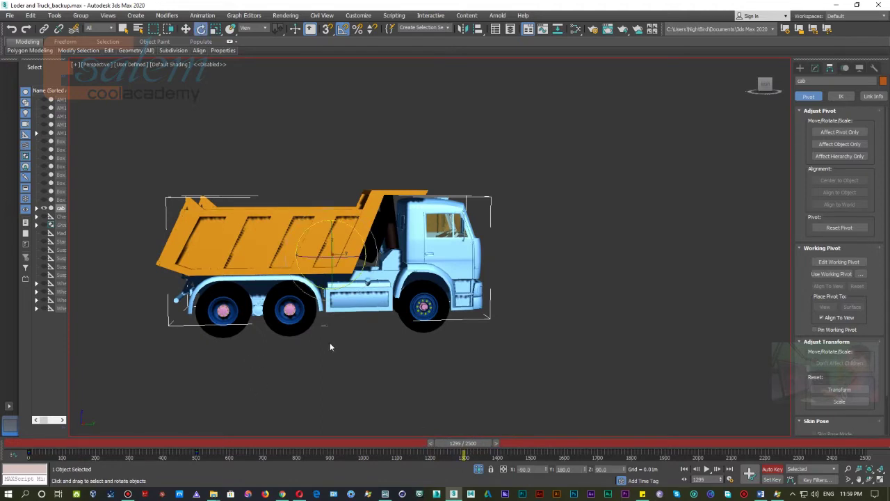
pyautogui.keyDown('alt'); pyautogui.moveTo(242, 374); pyautogui.dragTo(244, 364, button='middle'); pyautogui.keyUp('alt')
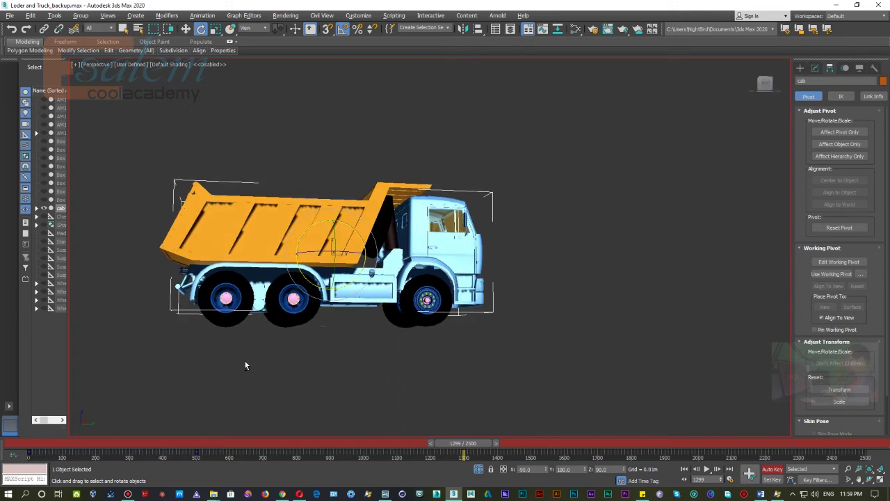
pyautogui.moveTo(237, 329); pyautogui.dragTo(238, 322)
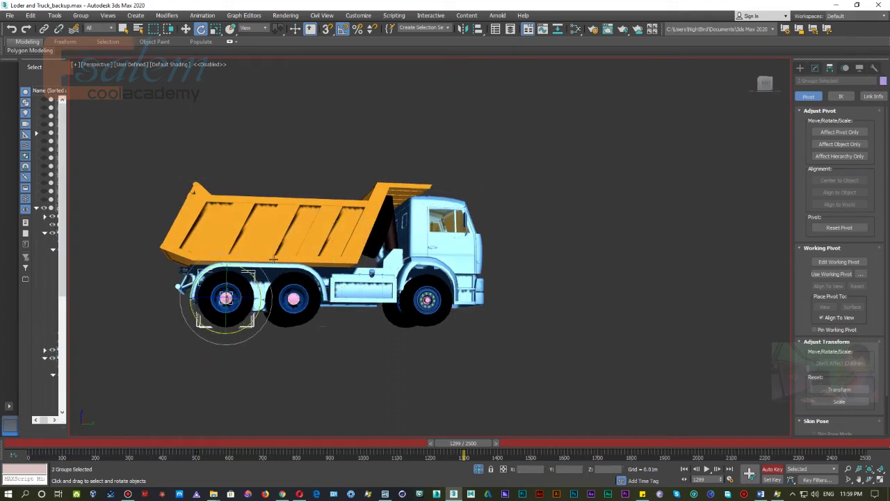
pyautogui.moveTo(243, 270)
pyautogui.mouseDown()
pyautogui.moveTo(321, 296)
pyautogui.moveTo(407, 308)
pyautogui.mouseUp()
pyautogui.click(300, 324)
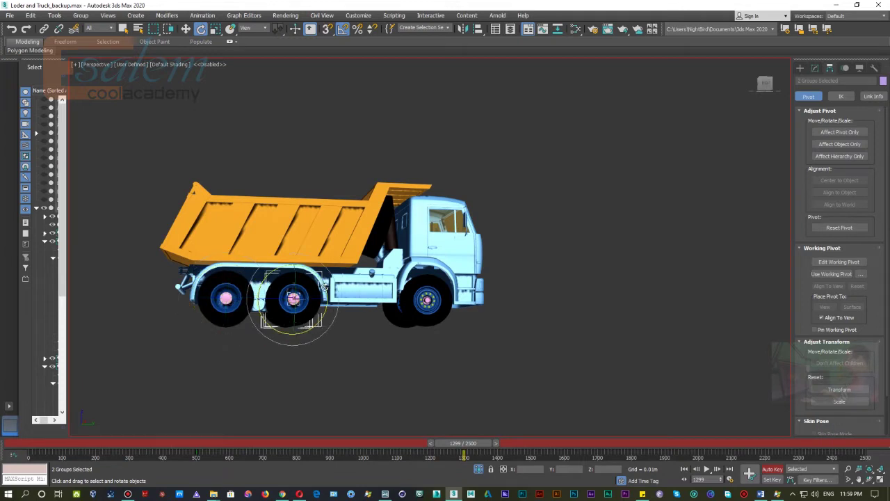
pyautogui.moveTo(320, 280)
pyautogui.mouseDown()
pyautogui.moveTo(432, 307)
pyautogui.moveTo(517, 311)
pyautogui.mouseUp()
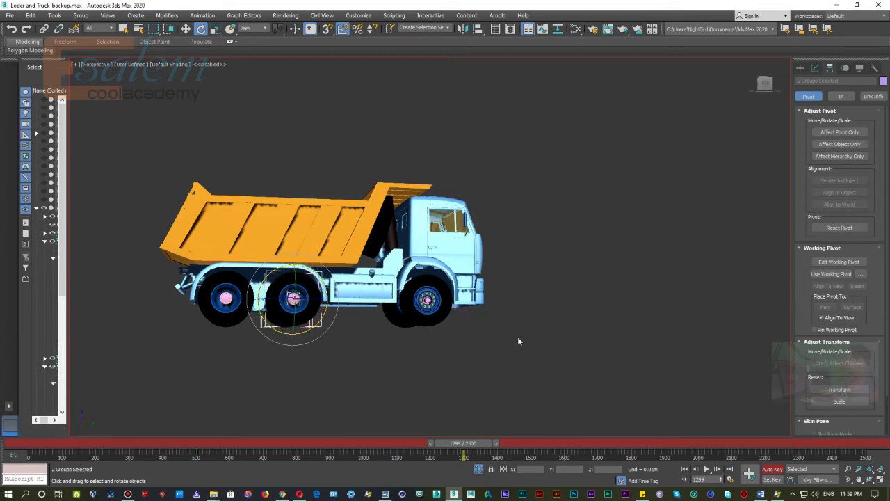
# Spin the front wheel group about its axle, then select all the wheel groups
pyautogui.click(451, 317)
pyautogui.moveTo(423, 273); pyautogui.dragTo(511, 285)
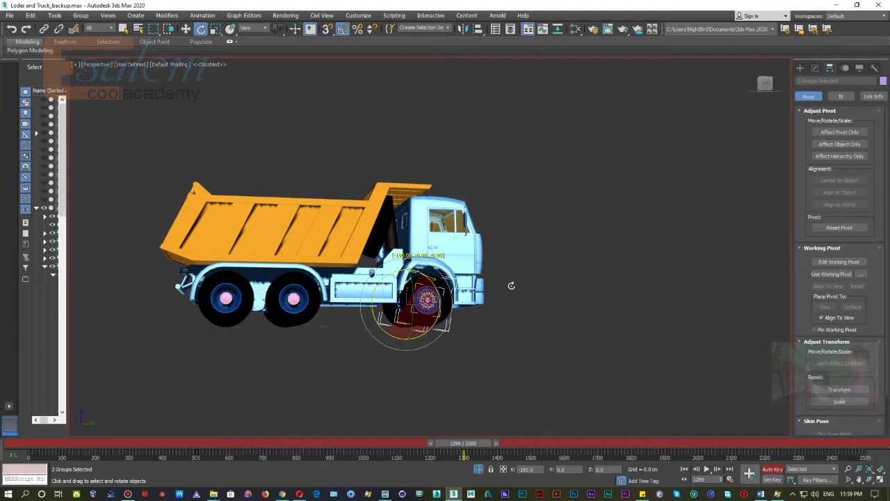
pyautogui.moveTo(511, 285)
pyautogui.mouseDown()
pyautogui.moveTo(606, 288)
pyautogui.moveTo(595, 290)
pyautogui.mouseUp()
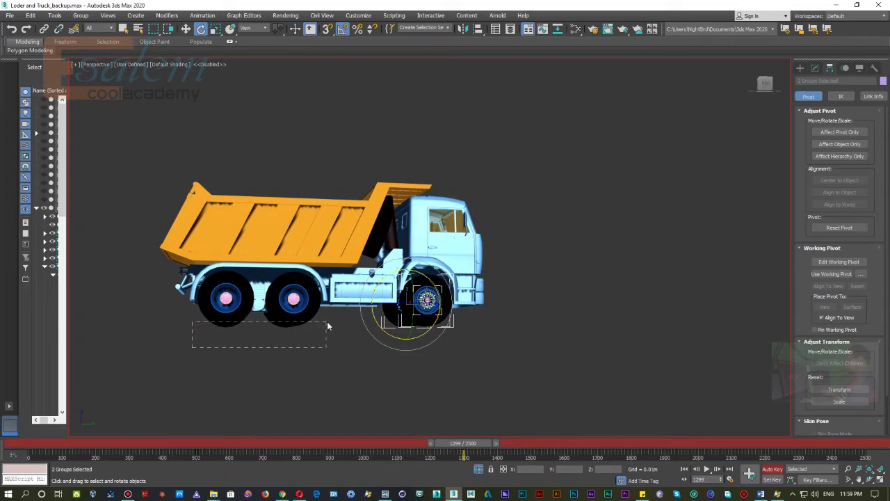
pyautogui.moveTo(327, 321); pyautogui.dragTo(327, 322)
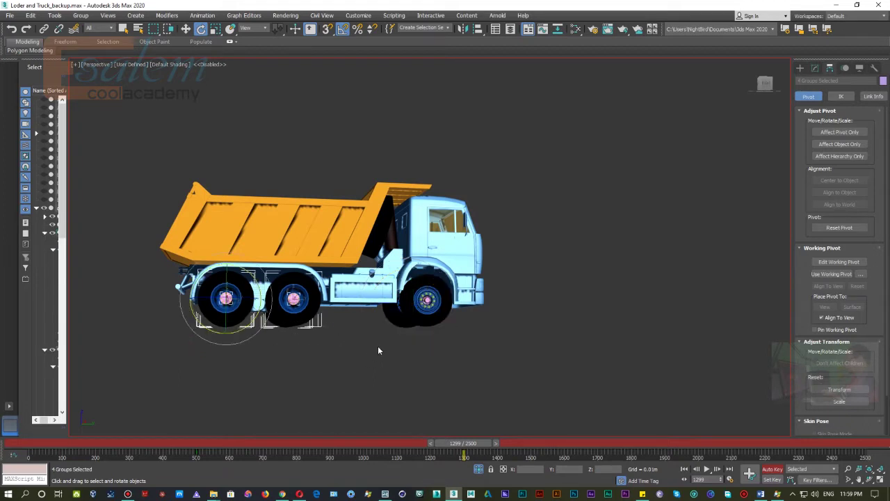
pyautogui.keyDown('ctrl'); pyautogui.moveTo(448, 324); pyautogui.dragTo(448, 326); pyautogui.keyUp('ctrl')
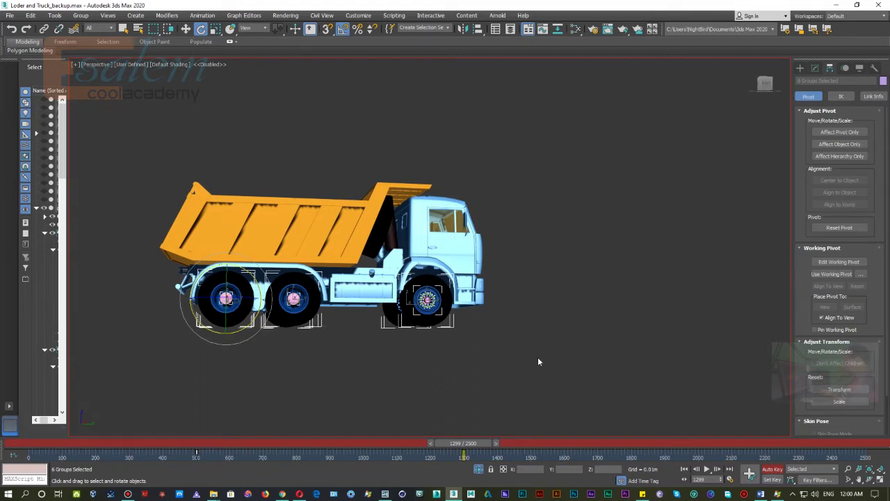
# Select the cab and move the truck forward along Y at frame 1299
pyautogui.click(352, 369)
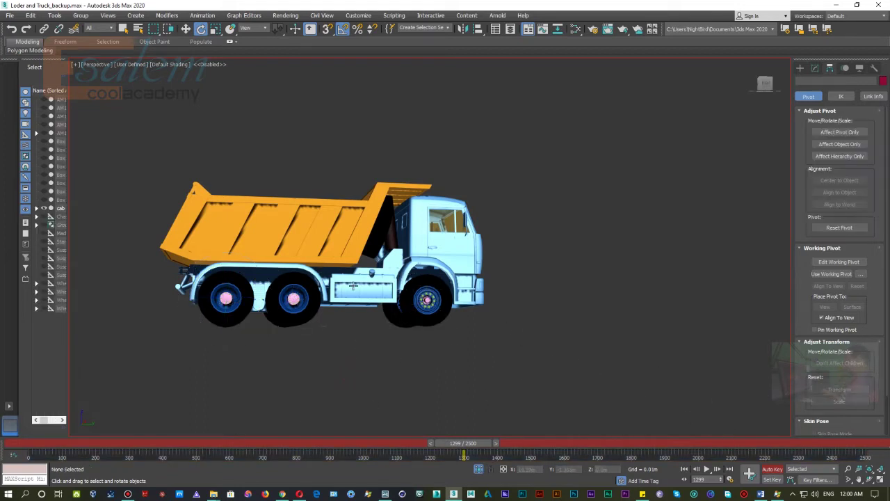
pyautogui.click(354, 289)
pyautogui.moveTo(434, 361)
pyautogui.keyDown('alt'); pyautogui.mouseDown(button='middle')
pyautogui.moveTo(427, 367)
pyautogui.moveTo(419, 348)
pyautogui.mouseUp(button='middle'); pyautogui.keyUp('alt')
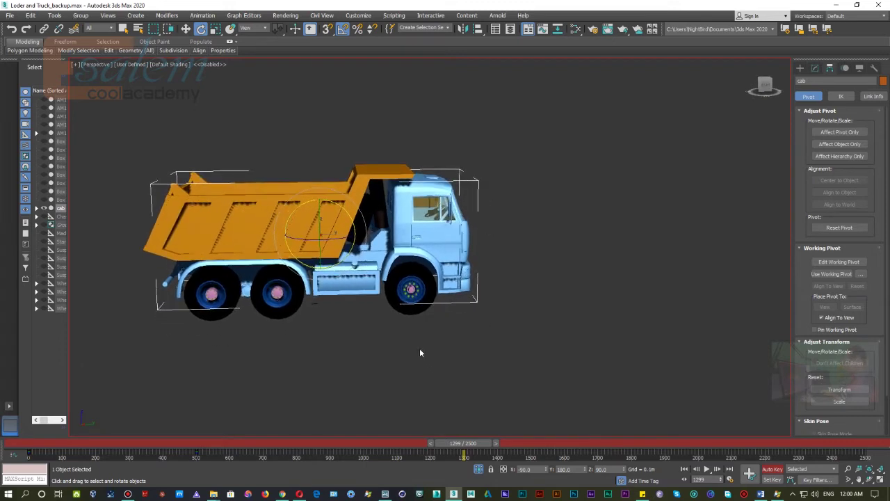
pyautogui.press('w')
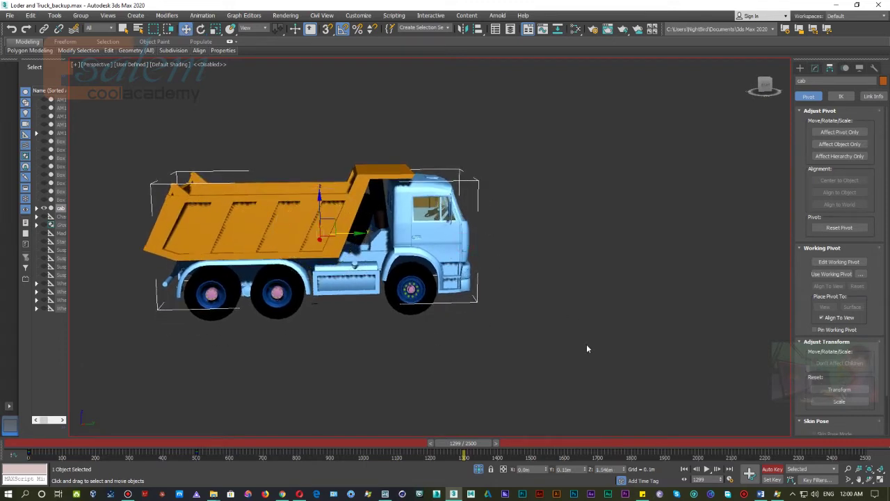
pyautogui.moveTo(587, 344); pyautogui.dragTo(581, 336, button='middle')
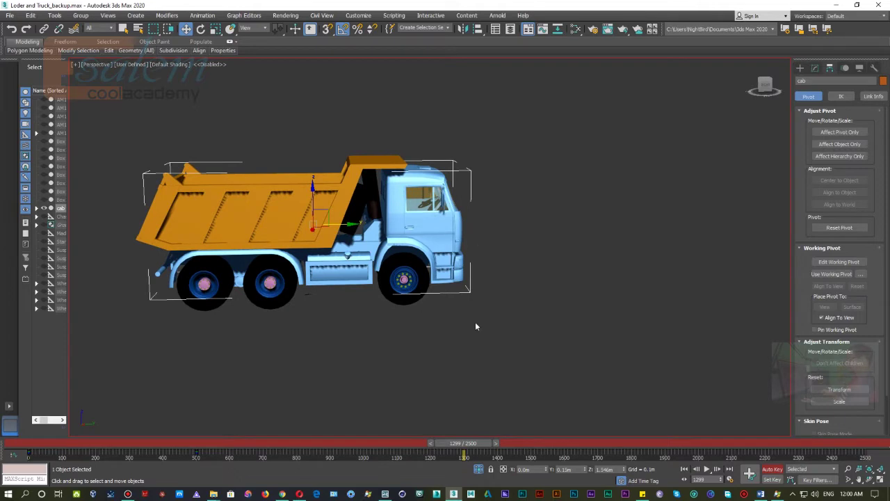
pyautogui.moveTo(476, 327); pyautogui.dragTo(403, 328, button='middle')
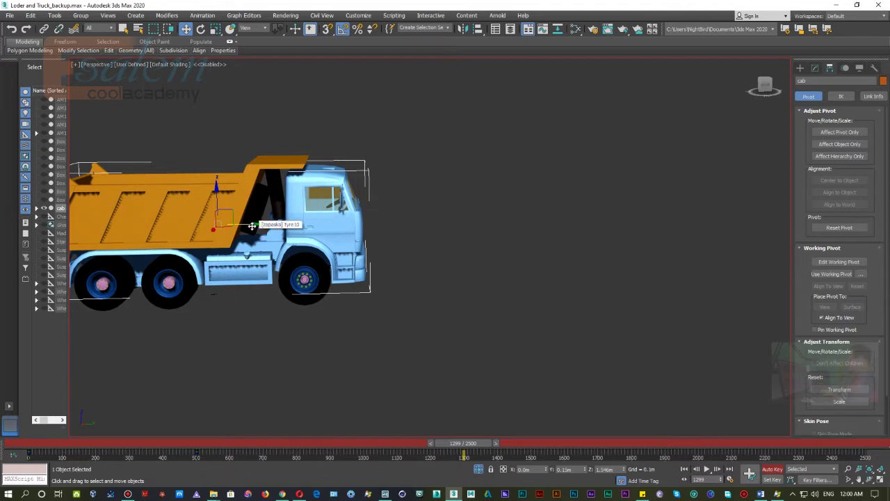
pyautogui.moveTo(252, 226); pyautogui.dragTo(669, 262)
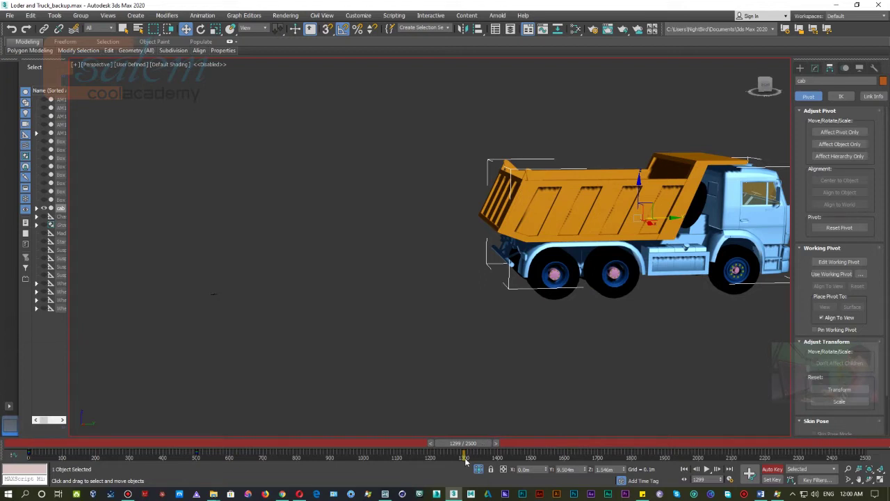
# Shift-copy the cab's frame-501 key to frame 2000 on the track bar
pyautogui.moveTo(484, 446); pyautogui.dragTo(710, 443)
pyautogui.press('w')
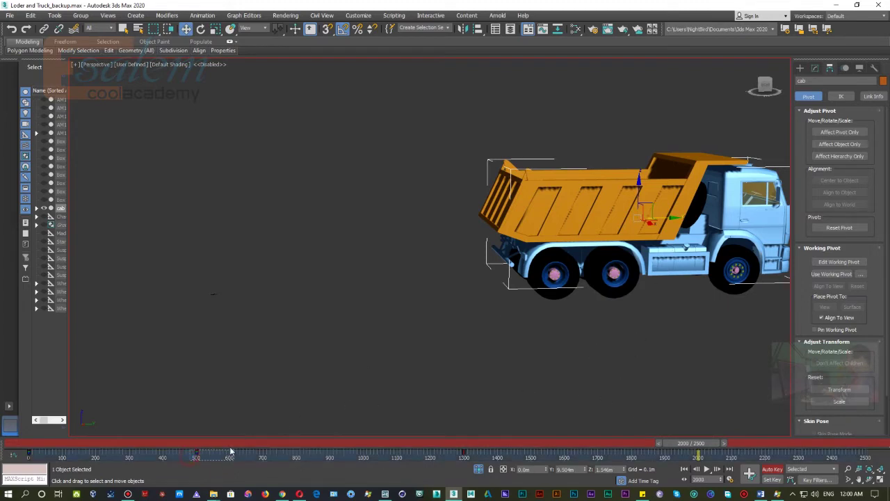
pyautogui.keyDown('shift'); pyautogui.moveTo(196, 454); pyautogui.dragTo(698, 456); pyautogui.keyUp('shift')
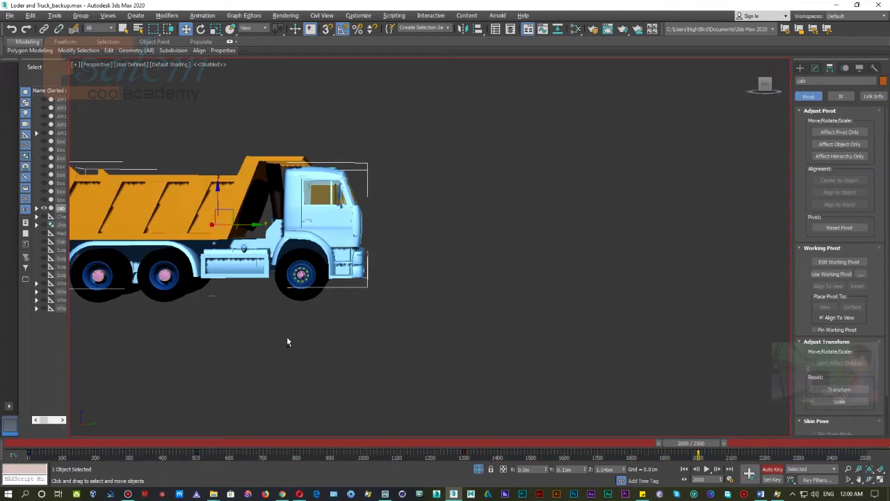
pyautogui.moveTo(294, 338); pyautogui.dragTo(385, 346, button='middle')
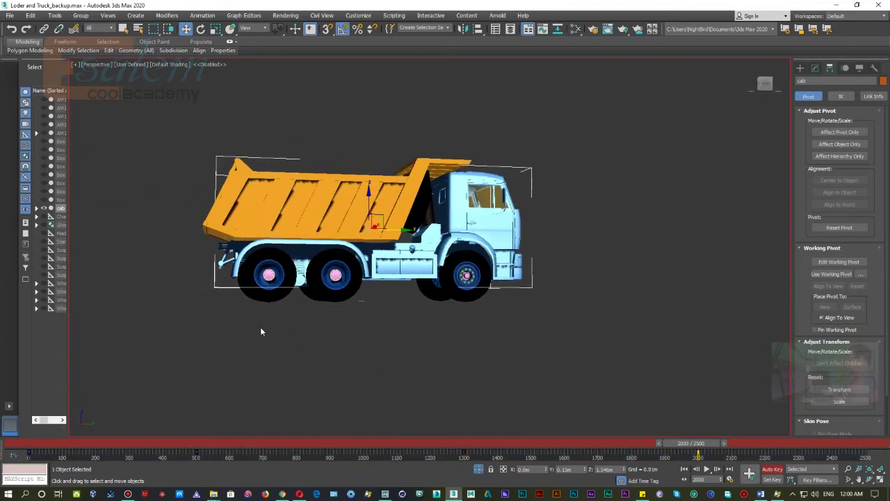
# Select all six wheel groups and copy their frame-500 key to frame 2000
pyautogui.moveTo(348, 304); pyautogui.dragTo(351, 298)
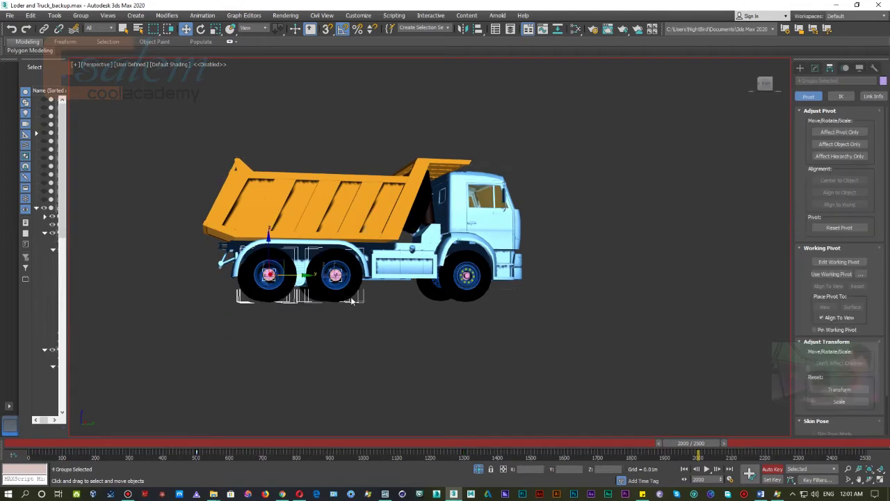
pyautogui.keyDown('ctrl'); pyautogui.moveTo(468, 304); pyautogui.dragTo(468, 304); pyautogui.keyUp('ctrl')
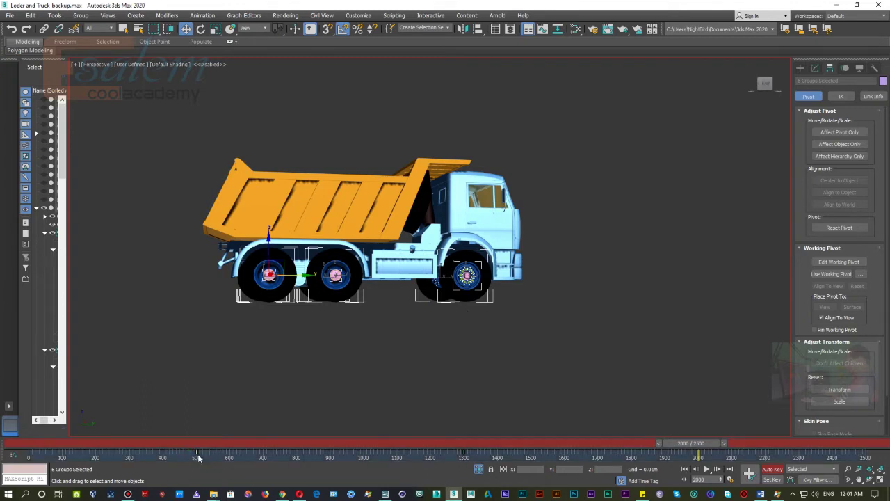
pyautogui.keyDown('shift'); pyautogui.moveTo(197, 454); pyautogui.dragTo(699, 456); pyautogui.keyUp('shift')
# Turn off Auto Key, rewind to frame 0, and save the scene
pyautogui.click(778, 471)
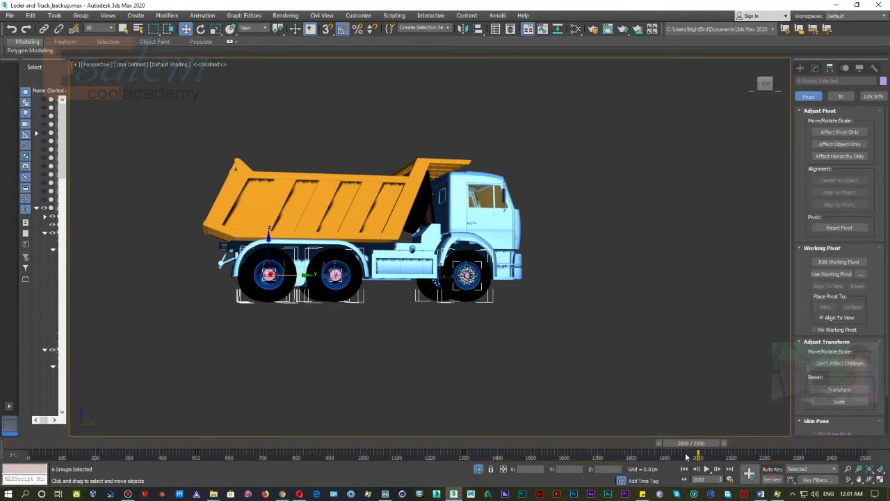
pyautogui.moveTo(700, 444); pyautogui.dragTo(2, 435)
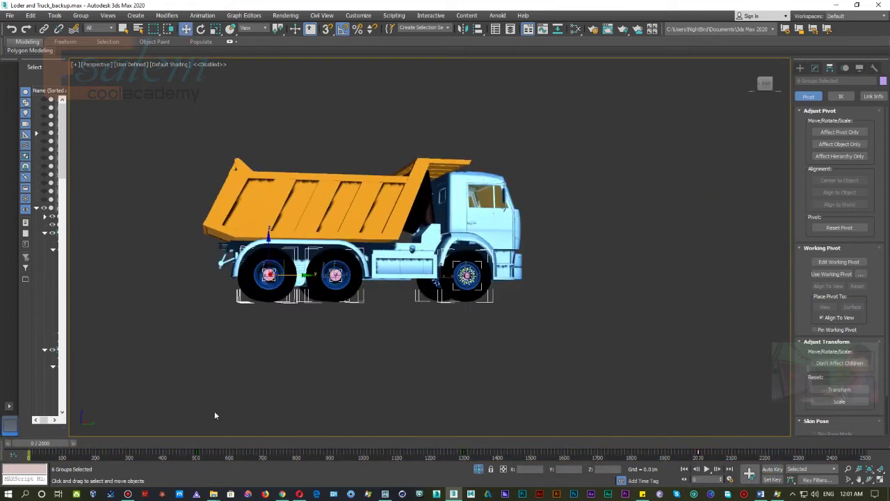
pyautogui.keyDown('alt'); pyautogui.moveTo(353, 377); pyautogui.dragTo(400, 381, button='middle'); pyautogui.keyUp('alt')
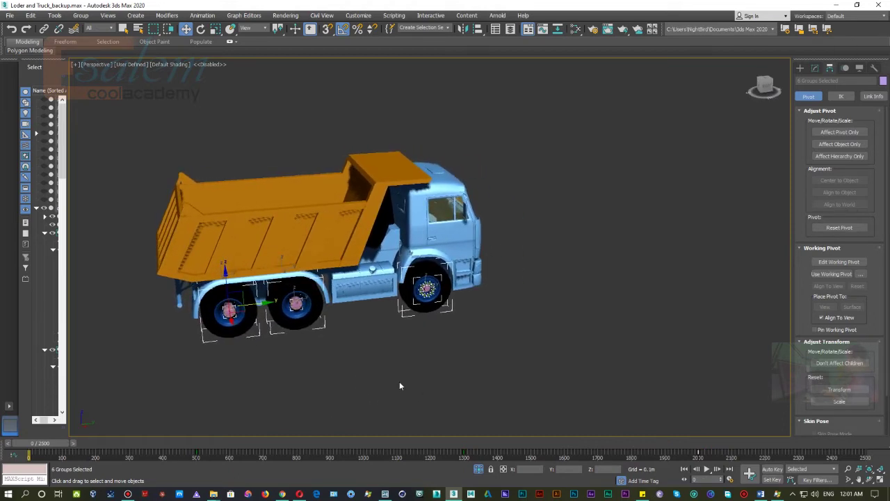
pyautogui.hotkey('ctrl', 's')
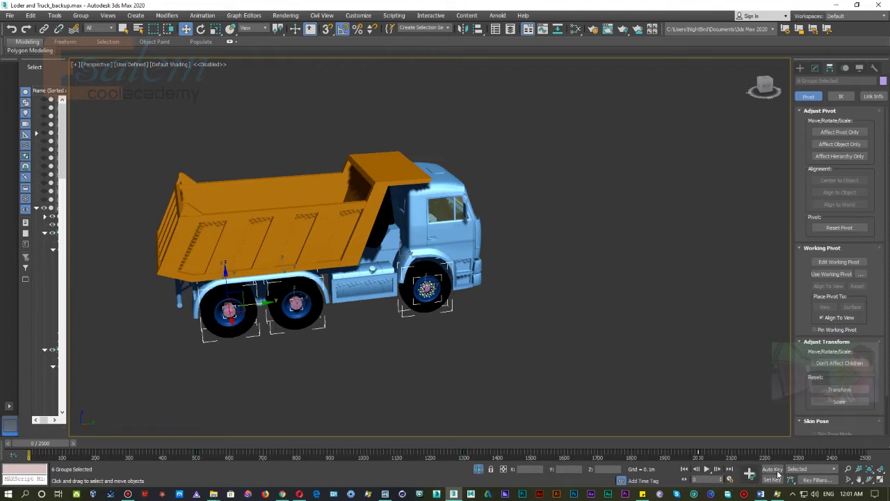
# Play the full truck animation to watch the dump bed tip up
pyautogui.click(708, 472)
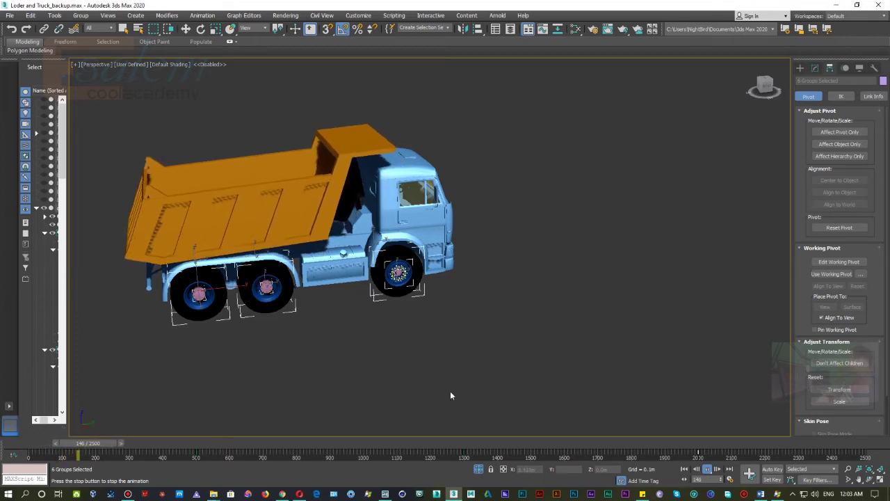
# Stop playback, rewind to frame 0, and window-select all 12 truck parts
pyautogui.click(707, 471)
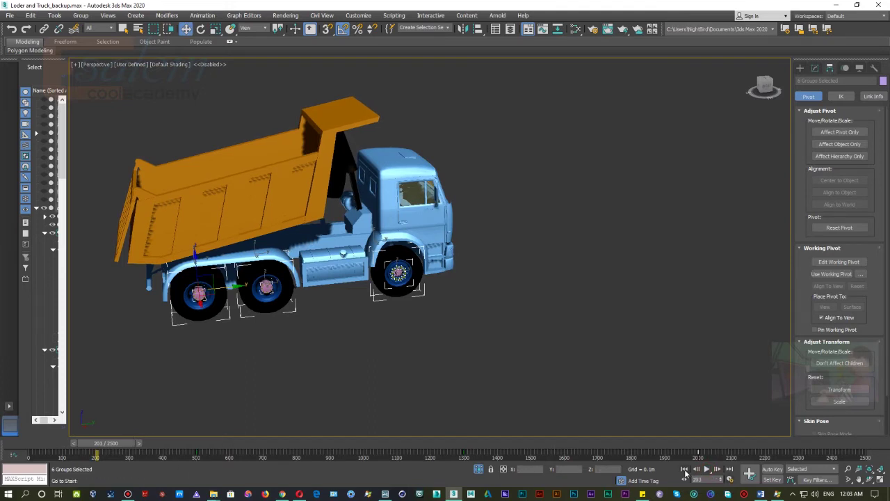
pyautogui.click(685, 469)
pyautogui.click(379, 113)
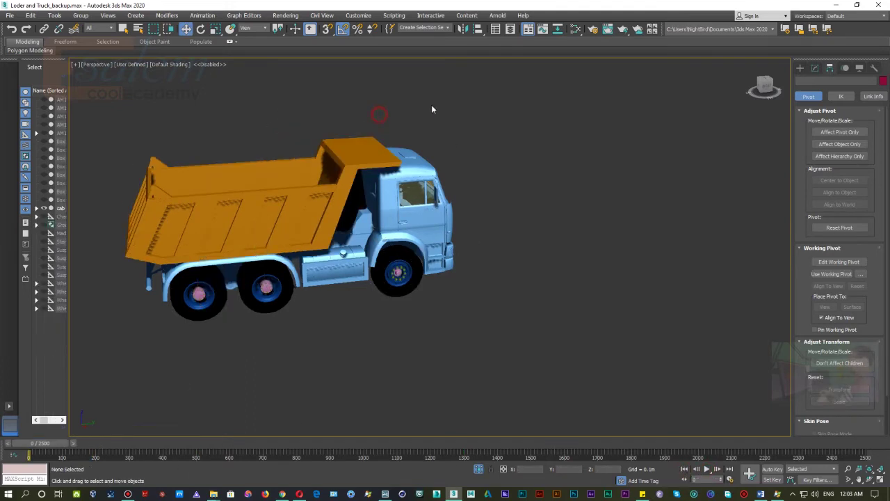
pyautogui.moveTo(522, 82); pyautogui.dragTo(117, 360)
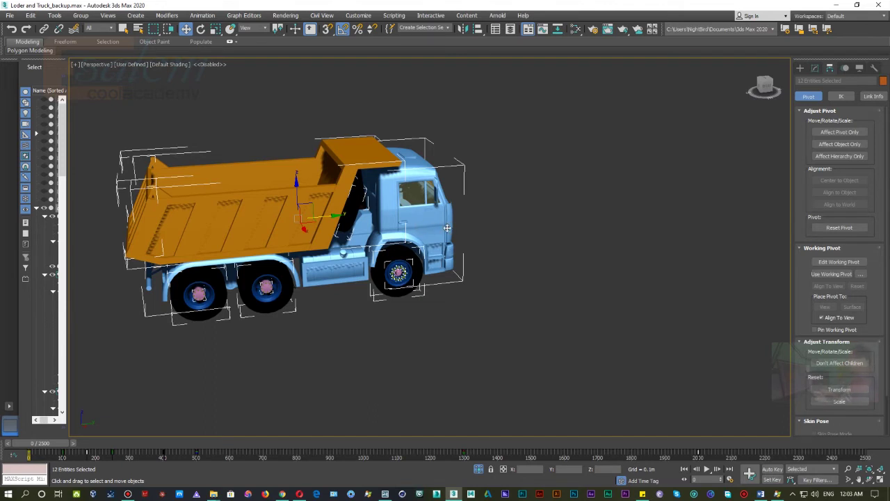
# Export the selected truck as the new file Moving Truck 2.fbx, keeping Moving Truck 1.fbx
pyautogui.click(10, 16)
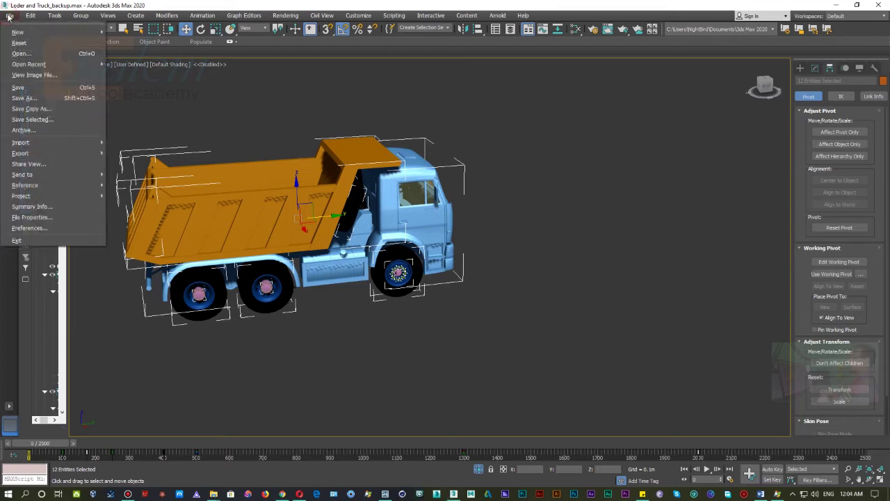
pyautogui.moveTo(21, 153)
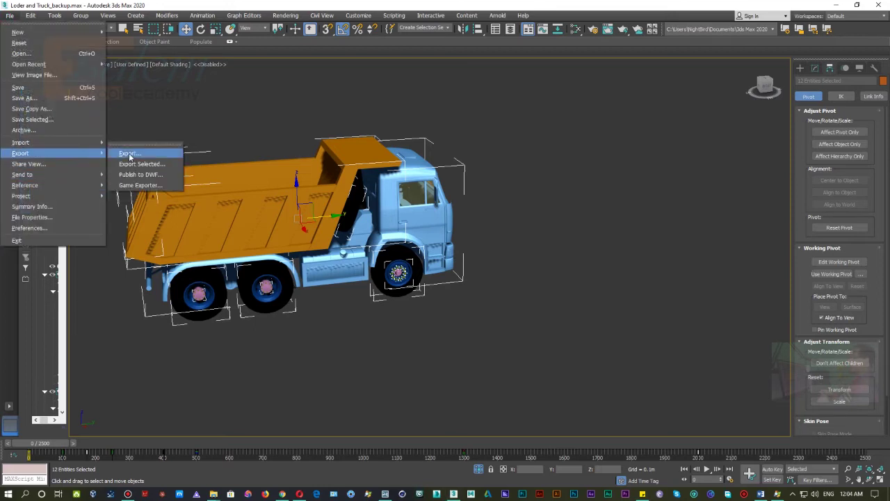
pyautogui.click(139, 165)
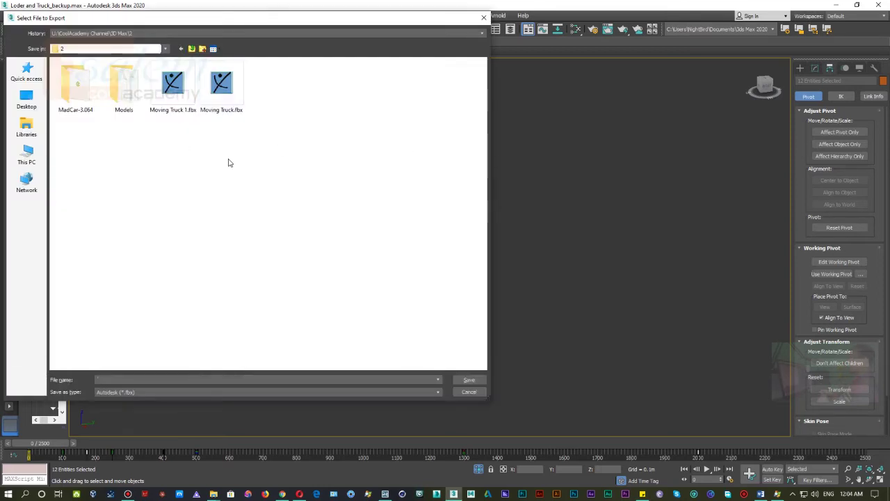
pyautogui.click(172, 87)
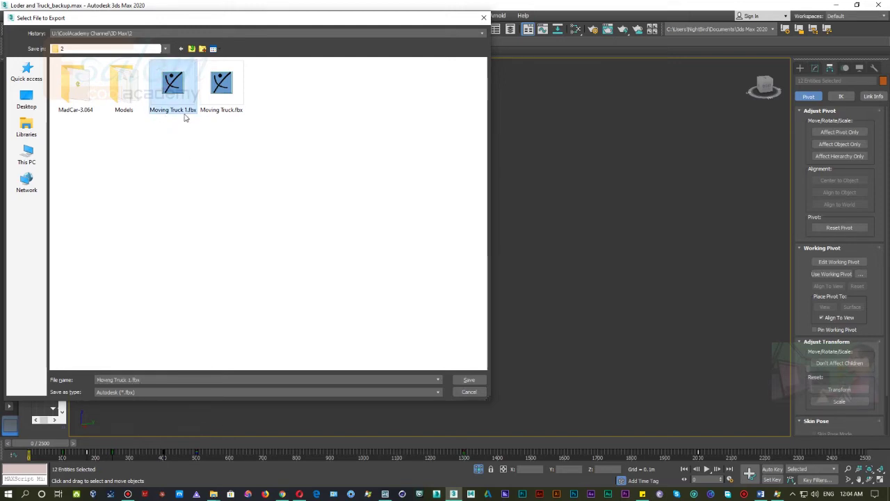
pyautogui.click(476, 380)
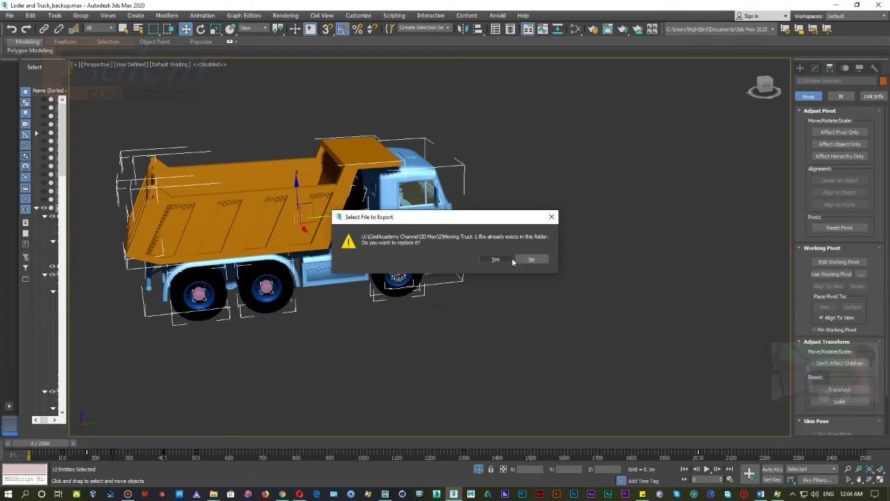
pyautogui.click(531, 259)
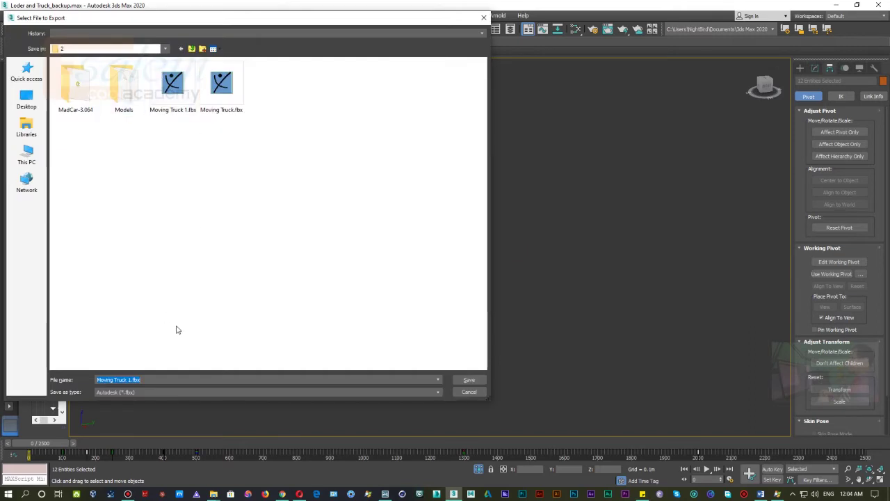
pyautogui.click(129, 380)
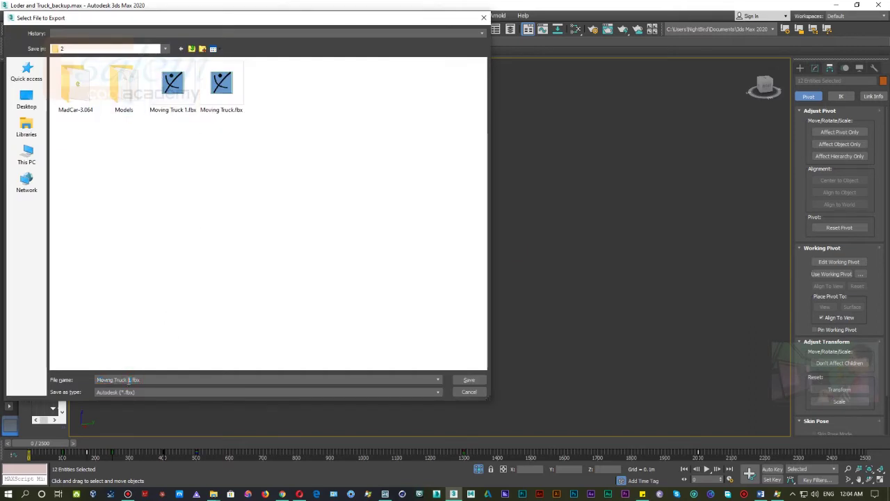
pyautogui.hotkey('shift', 'Right')
pyautogui.click(469, 380)
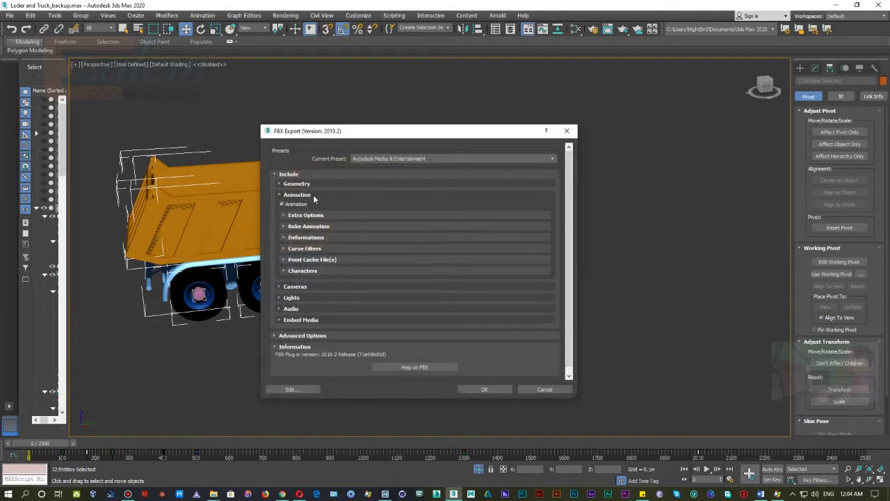
# Keep Animation checked, apply the Autodesk Media & Entertainment preset, expand Animation, then cancel
pyautogui.click(282, 204)
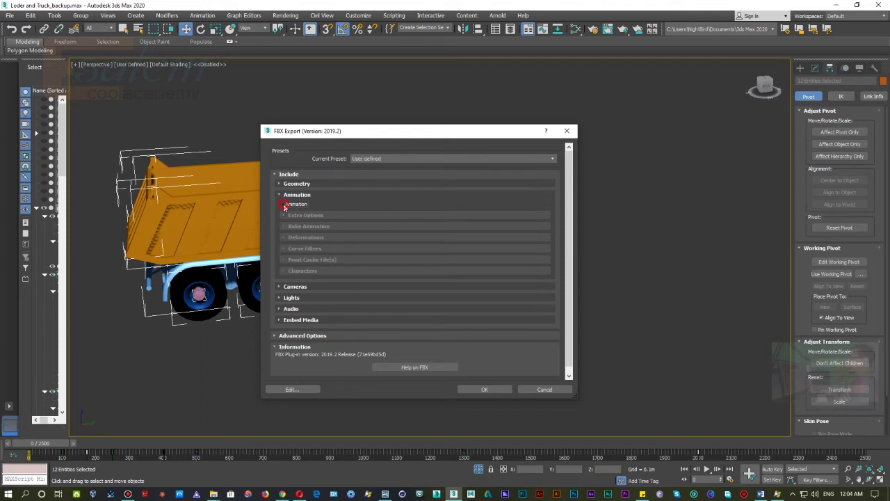
pyautogui.click(283, 204)
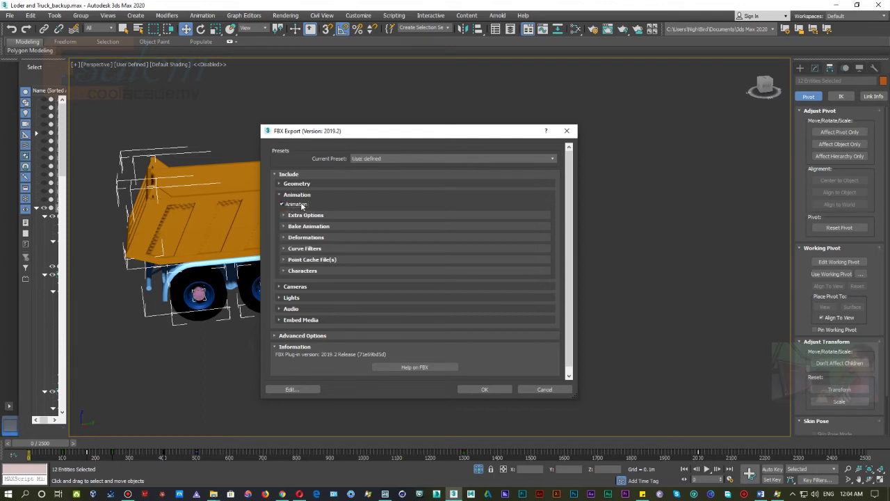
pyautogui.click(414, 160)
pyautogui.click(431, 166)
pyautogui.click(282, 195)
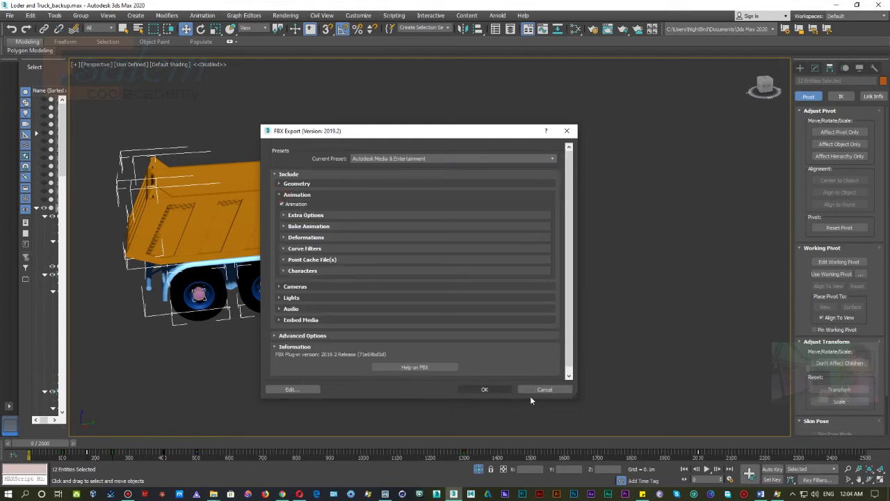
pyautogui.click(556, 390)
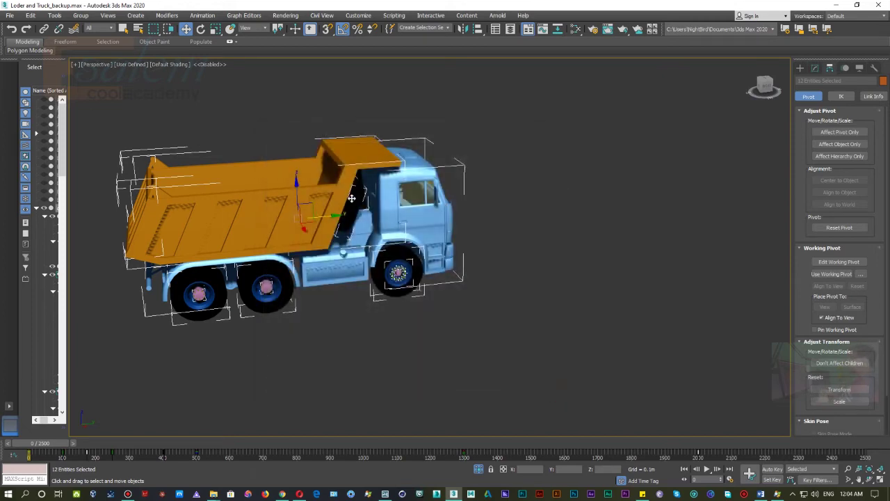
# Minimize 3ds Max and return Lumion from the save screen to the build-mode scene editor
pyautogui.click(837, 6)
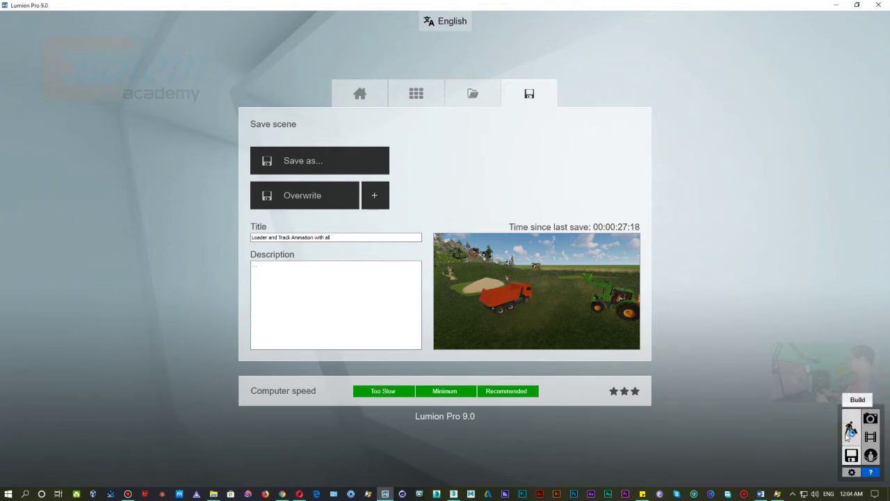
pyautogui.click(803, 416)
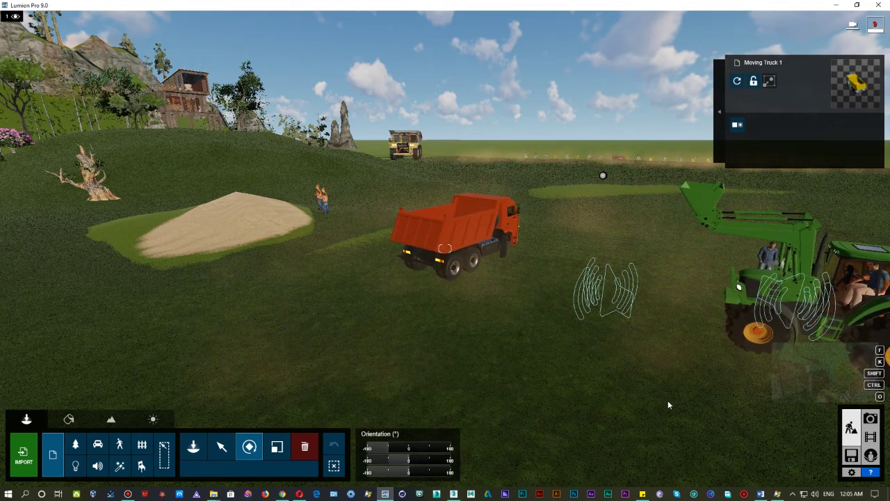
pyautogui.moveTo(668, 400); pyautogui.dragTo(583, 388, button='right')
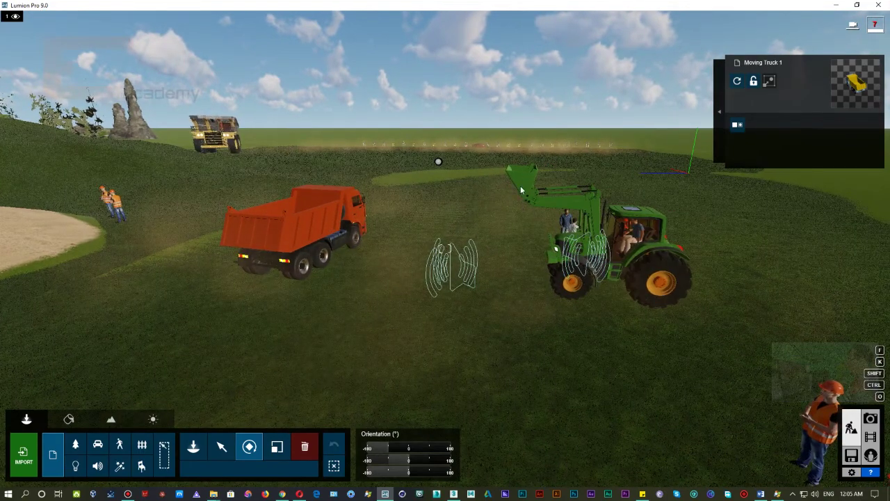
pyautogui.moveTo(543, 354)
pyautogui.mouseDown(button='right')
pyautogui.moveTo(445, 248)
pyautogui.moveTo(727, 270)
pyautogui.moveTo(765, 250)
pyautogui.mouseUp(button='right')
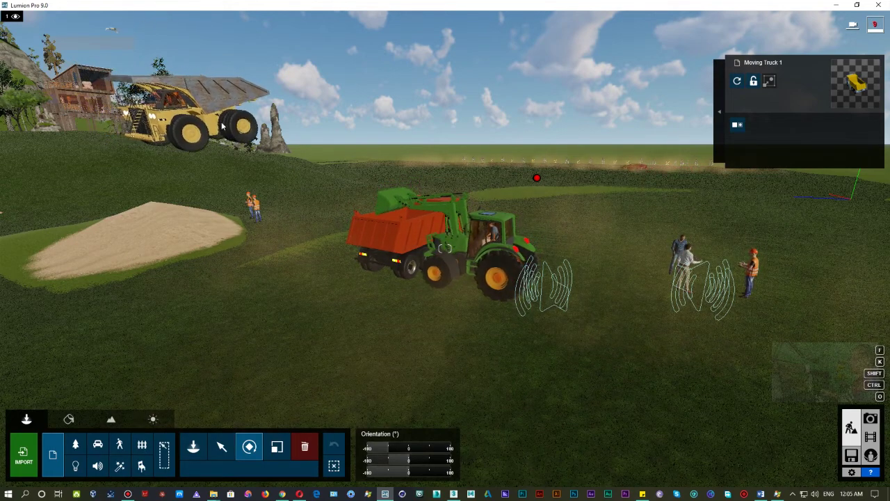
# Fly the camera across the terrain to a close view of Moving Truck 1's tipped bed over the sand
pyautogui.press('w')
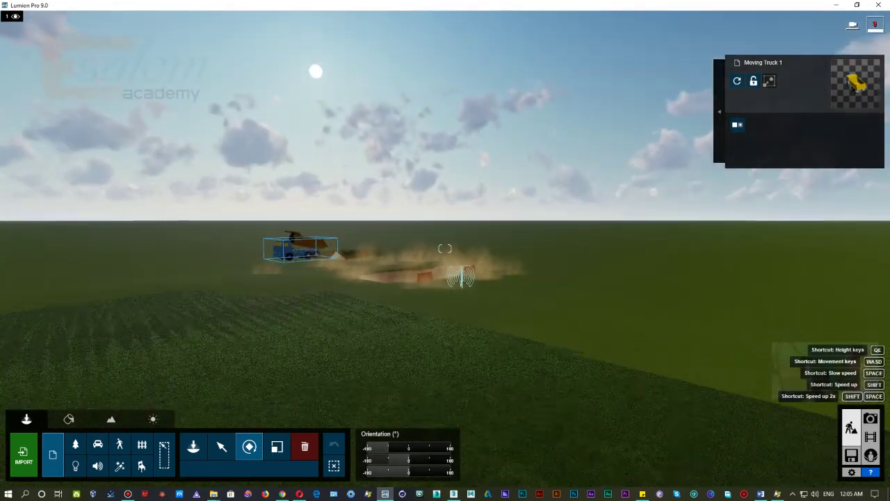
pyautogui.moveTo(445, 248); pyautogui.dragTo(390, 230, button='right')
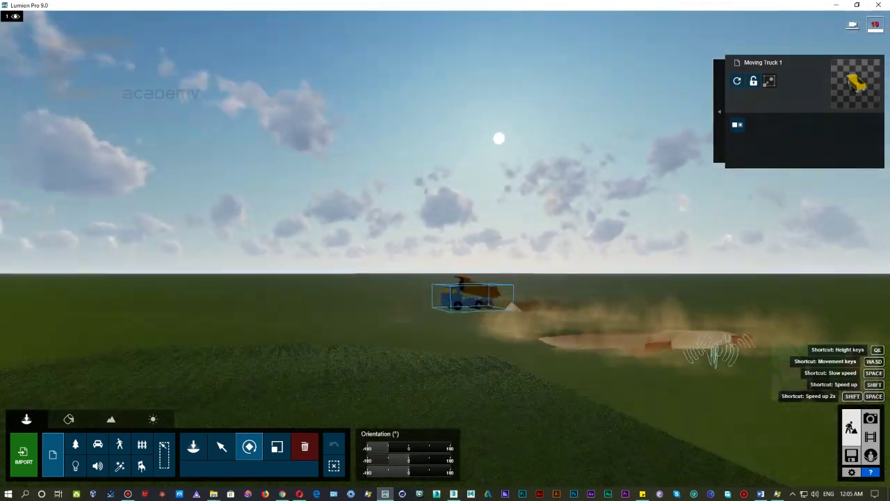
pyautogui.moveTo(445, 223); pyautogui.dragTo(445, 248, button='right')
pyautogui.press('w')
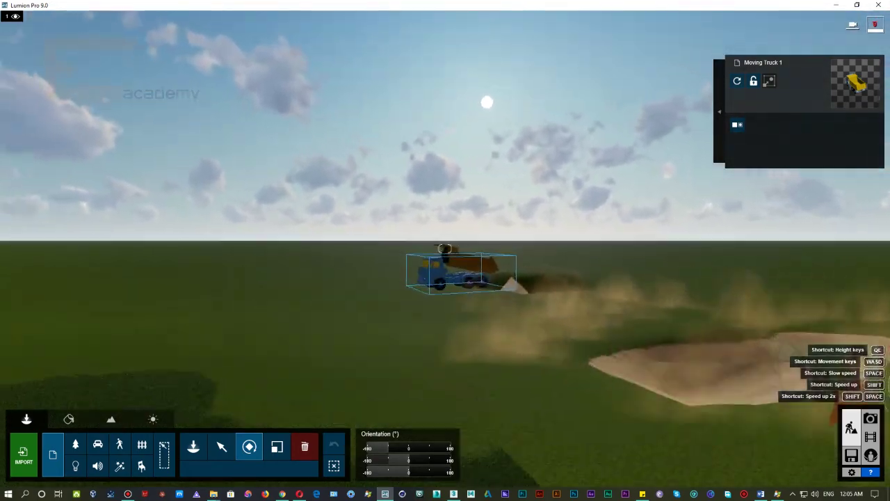
pyautogui.press('w')
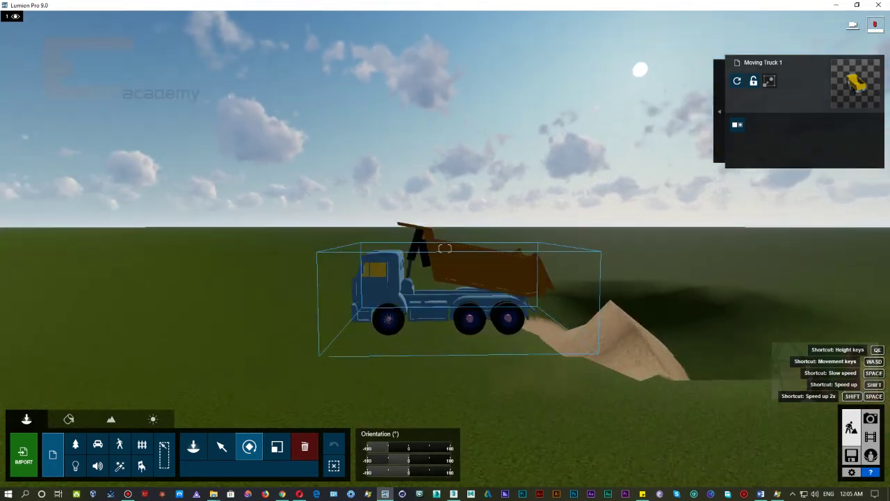
pyautogui.moveTo(444, 248); pyautogui.dragTo(394, 391, button='right')
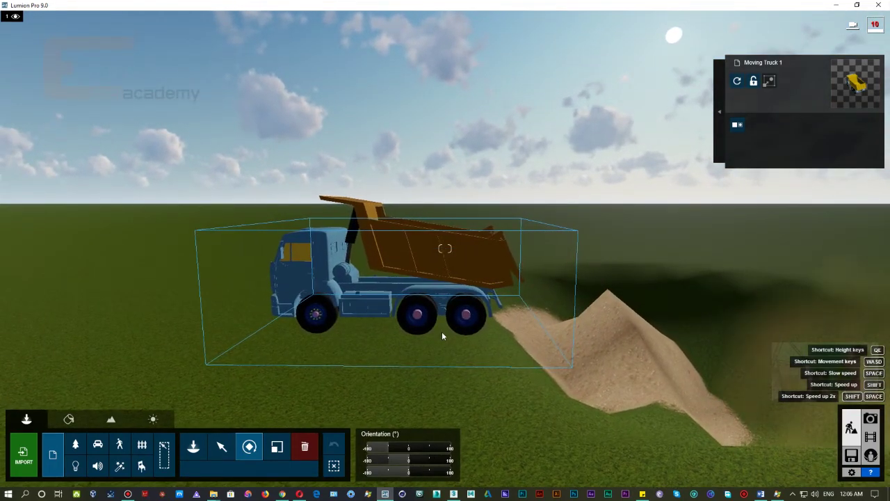
# Import Moving Truck 1.fbx as a new model, then deselect the truck
pyautogui.press('d')
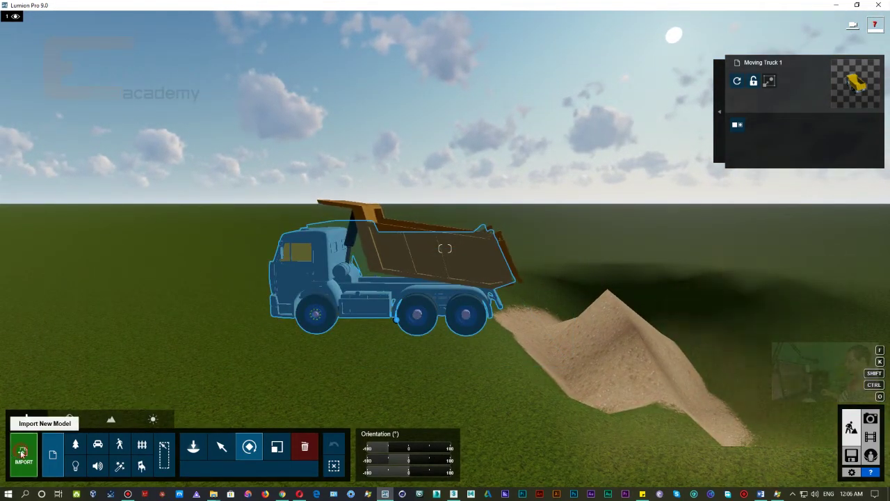
pyautogui.click(21, 453)
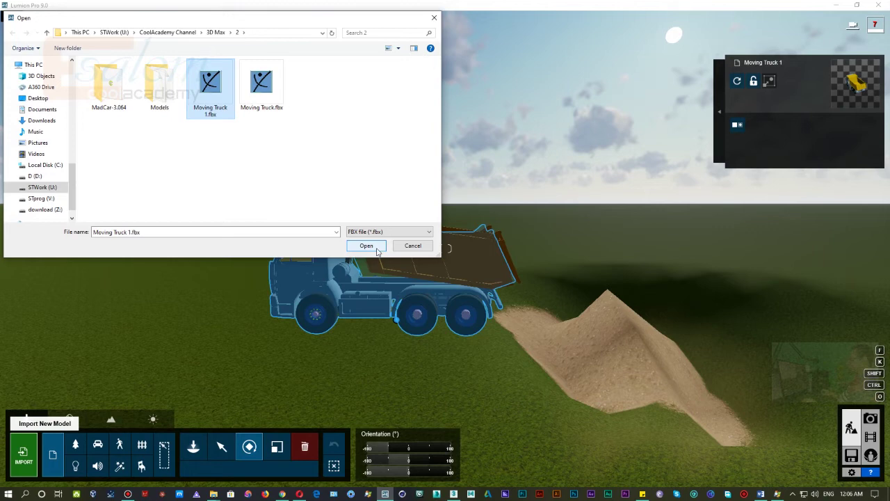
pyautogui.click(412, 246)
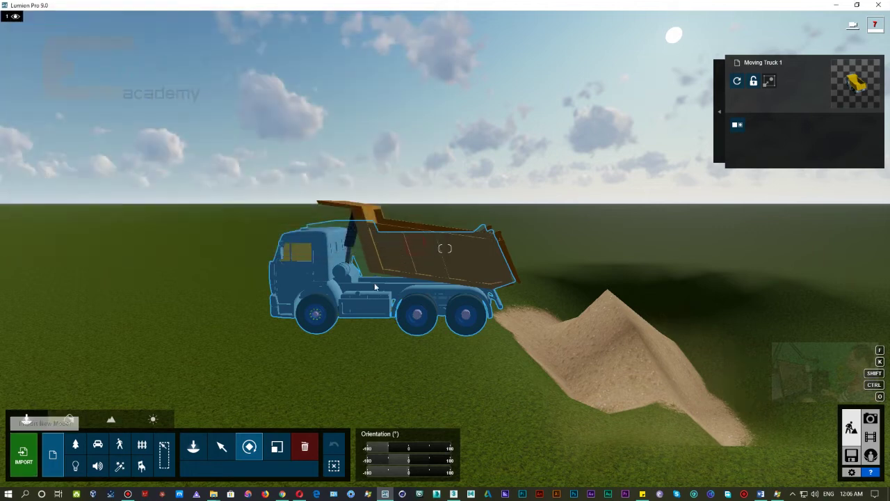
pyautogui.click(575, 307)
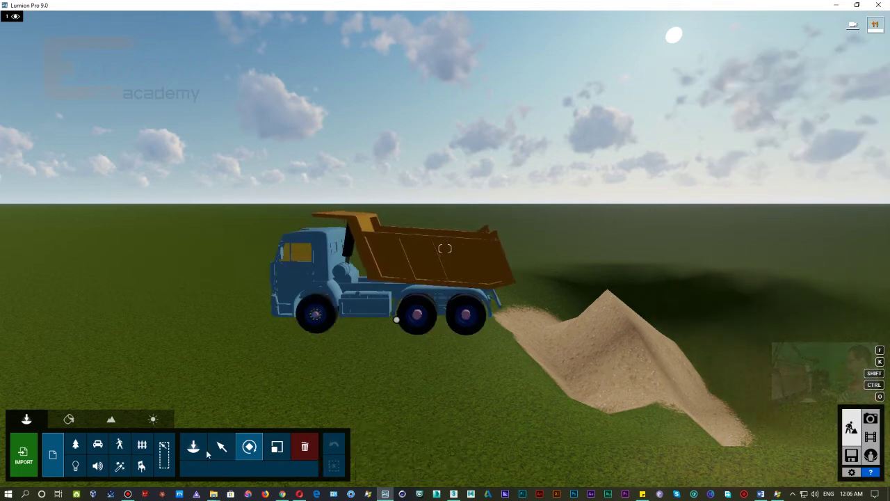
pyautogui.click(112, 420)
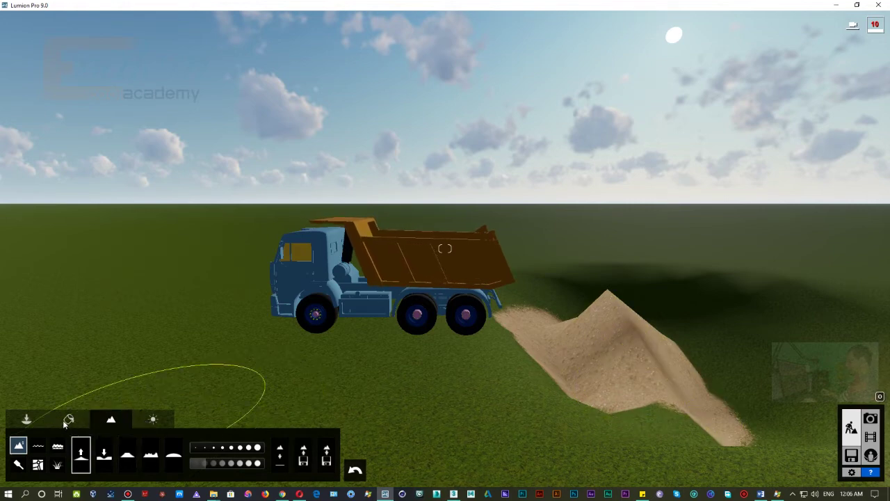
pyautogui.click(26, 420)
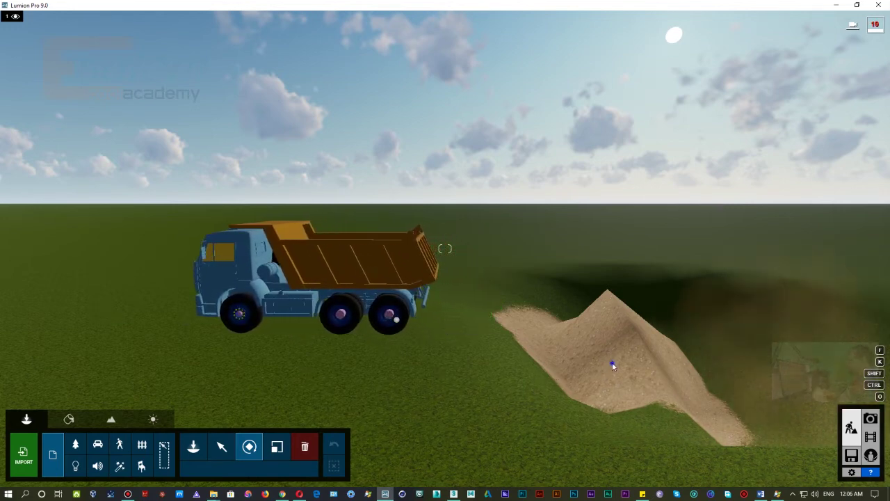
pyautogui.moveTo(613, 365)
pyautogui.mouseDown(button='right')
pyautogui.moveTo(528, 383)
pyautogui.moveTo(613, 362)
pyautogui.mouseUp(button='right')
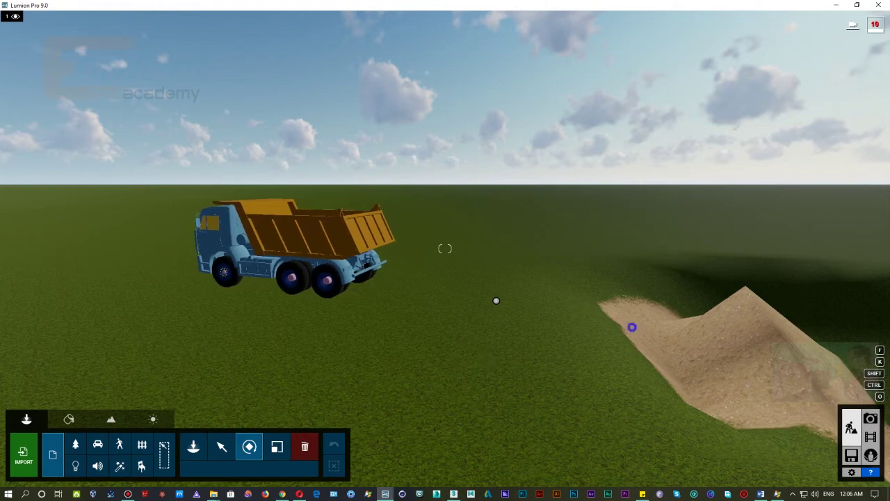
pyautogui.moveTo(632, 327); pyautogui.dragTo(487, 327, button='right')
pyautogui.press('s')
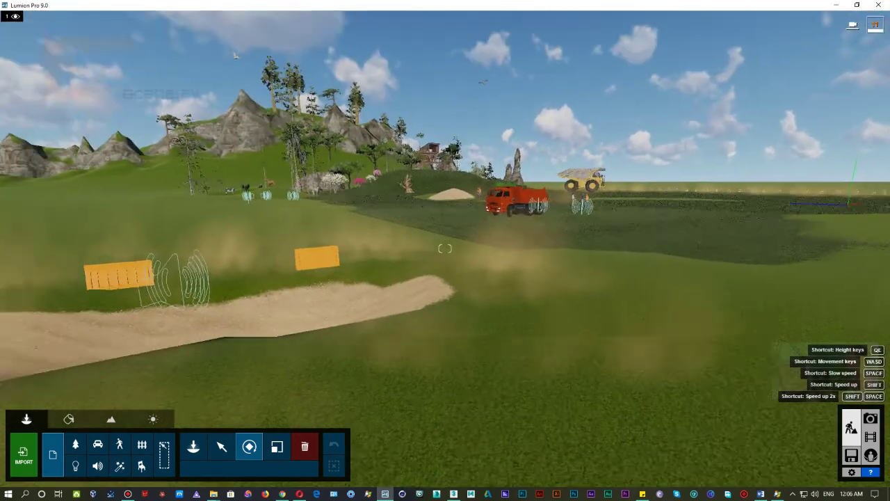
pyautogui.moveTo(634, 328); pyautogui.dragTo(635, 287, button='right')
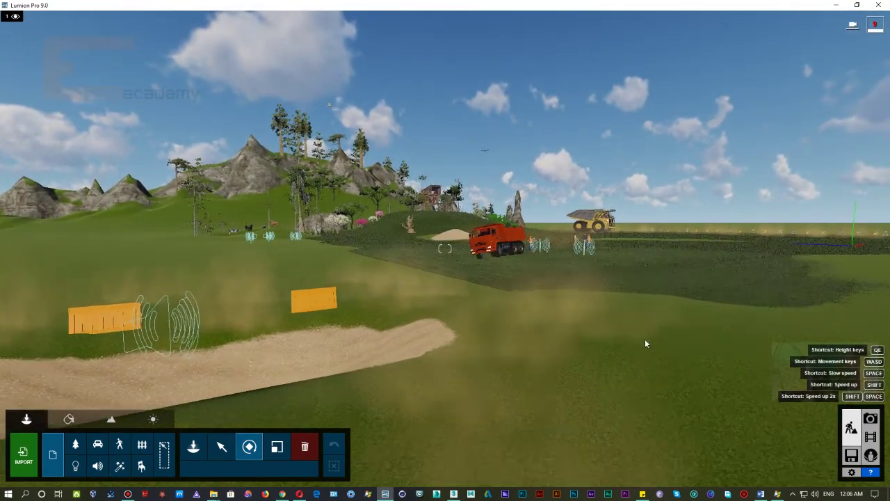
pyautogui.press('w')
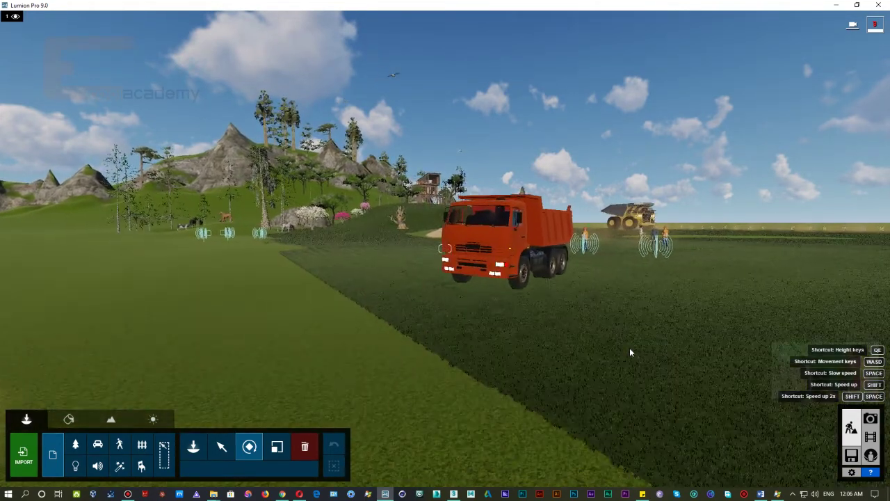
pyautogui.moveTo(630, 353)
pyautogui.mouseDown(button='right')
pyautogui.moveTo(586, 331)
pyautogui.moveTo(626, 354)
pyautogui.mouseUp(button='right')
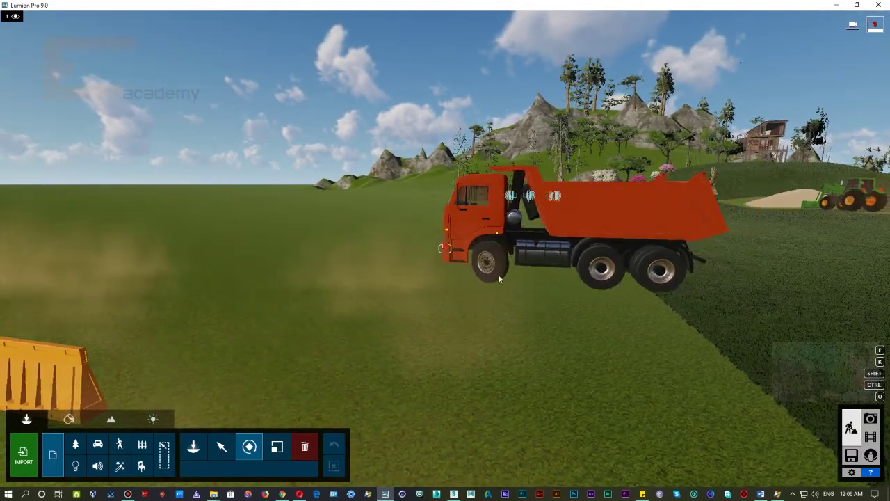
pyautogui.moveTo(498, 274)
pyautogui.mouseDown()
pyautogui.moveTo(416, 264)
pyautogui.moveTo(438, 275)
pyautogui.moveTo(421, 275)
pyautogui.mouseUp()
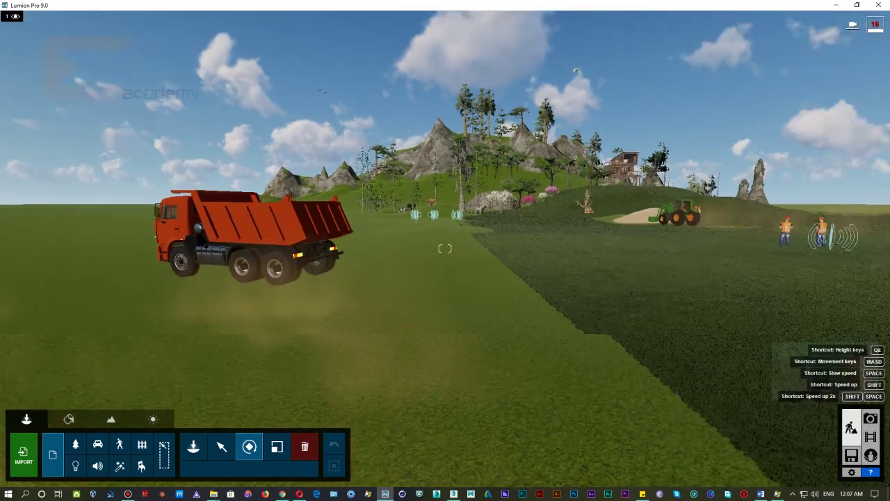
pyautogui.moveTo(761, 264); pyautogui.dragTo(506, 263, button='right')
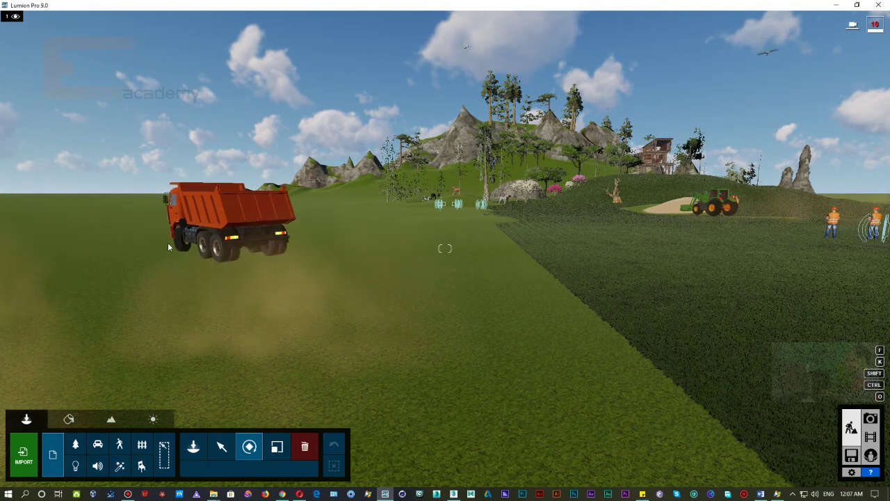
pyautogui.moveTo(418, 290); pyautogui.dragTo(626, 290, button='right')
pyautogui.press('w')
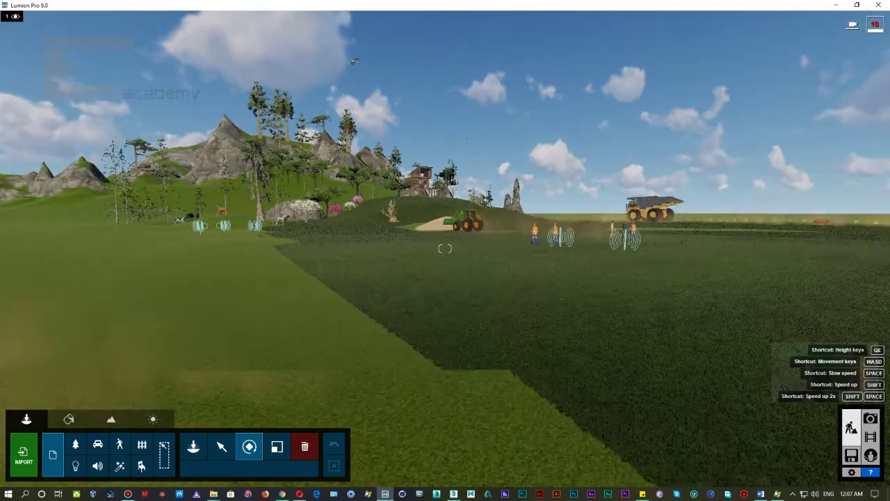
pyautogui.press('w')
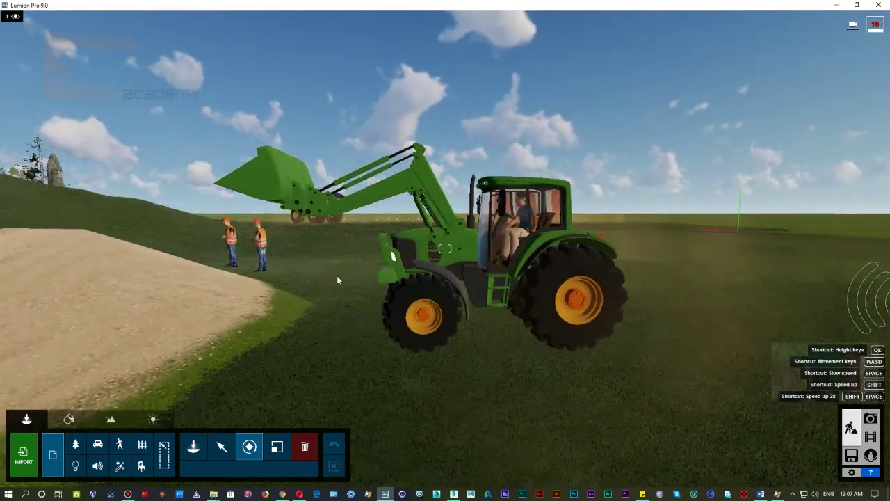
pyautogui.moveTo(337, 276); pyautogui.dragTo(410, 171, button='right')
pyautogui.moveTo(411, 170)
pyautogui.mouseDown()
pyautogui.moveTo(665, 314)
pyautogui.moveTo(521, 234)
pyautogui.moveTo(530, 177)
pyautogui.moveTo(564, 191)
pyautogui.moveTo(583, 233)
pyautogui.mouseUp()
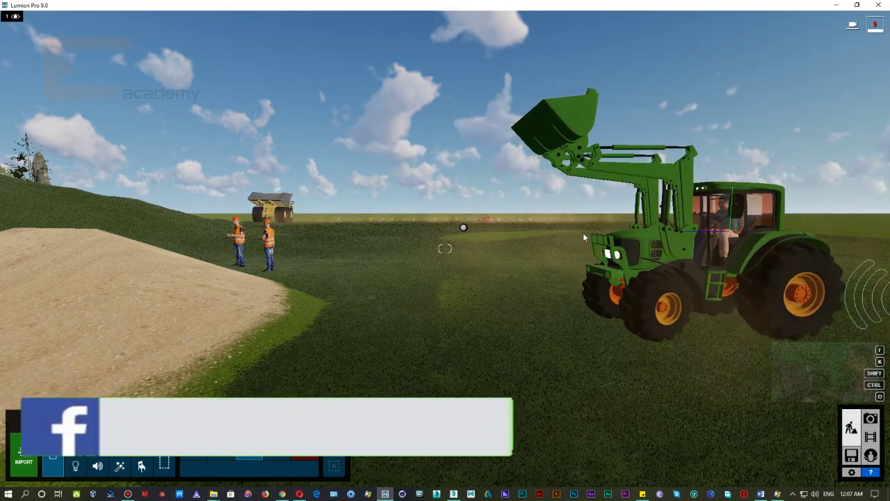
pyautogui.moveTo(583, 232); pyautogui.dragTo(501, 313, button='right')
pyautogui.moveTo(446, 248)
pyautogui.mouseDown(button='right')
pyautogui.moveTo(668, 255)
pyautogui.moveTo(389, 240)
pyautogui.moveTo(362, 230)
pyautogui.moveTo(390, 222)
pyautogui.moveTo(390, 212)
pyautogui.moveTo(446, 237)
pyautogui.moveTo(446, 278)
pyautogui.moveTo(445, 265)
pyautogui.moveTo(424, 252)
pyautogui.moveTo(528, 271)
pyautogui.moveTo(515, 250)
pyautogui.moveTo(362, 249)
pyautogui.moveTo(417, 249)
pyautogui.mouseUp(button='right')
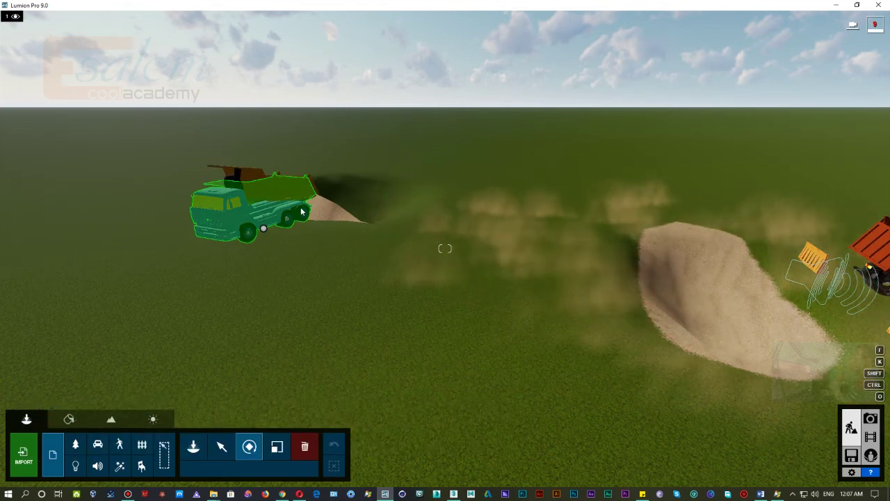
pyautogui.moveTo(383, 255); pyautogui.dragTo(361, 243, button='right')
pyautogui.moveTo(445, 248); pyautogui.dragTo(390, 230, button='right')
pyautogui.press('w')
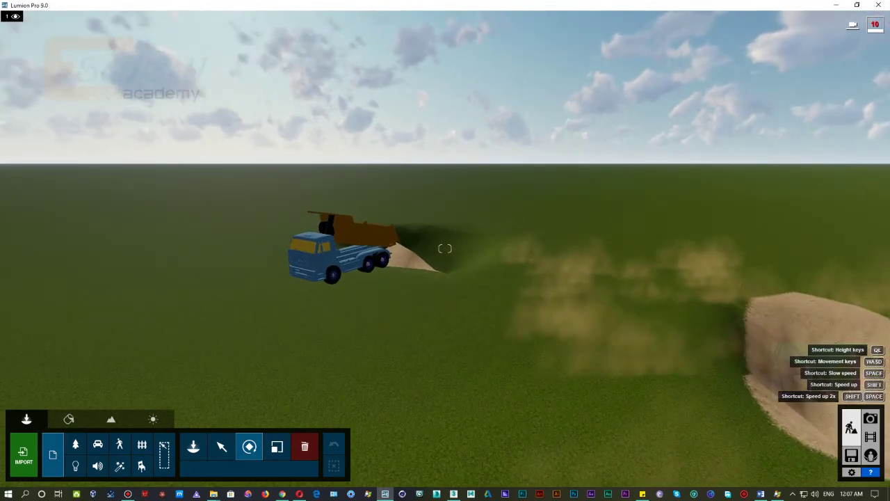
pyautogui.keyDown('ctrl'); pyautogui.moveTo(445, 249); pyautogui.dragTo(389, 248, button='right'); pyautogui.keyUp('ctrl')
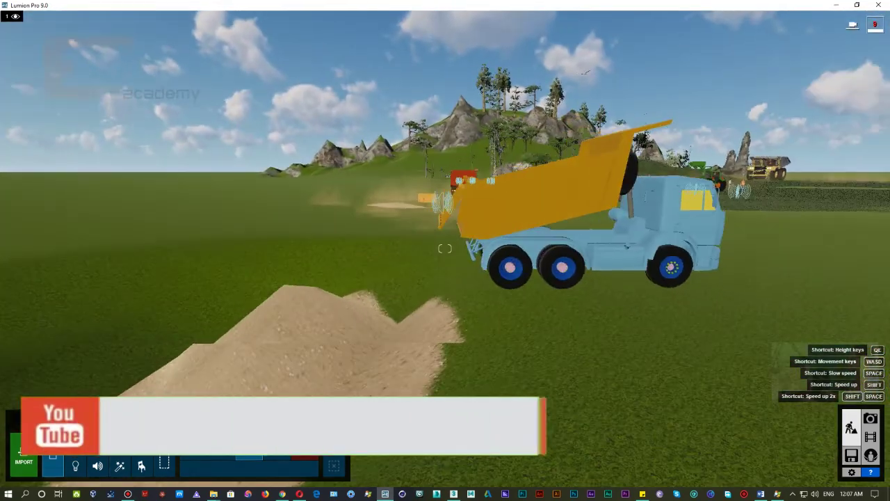
pyautogui.moveTo(446, 248); pyautogui.dragTo(418, 249, button='right')
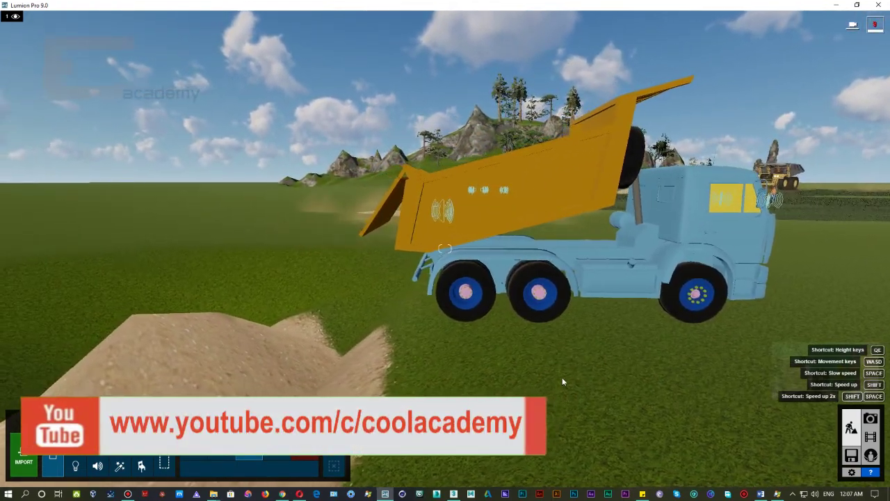
pyautogui.moveTo(570, 370); pyautogui.dragTo(598, 370, button='right')
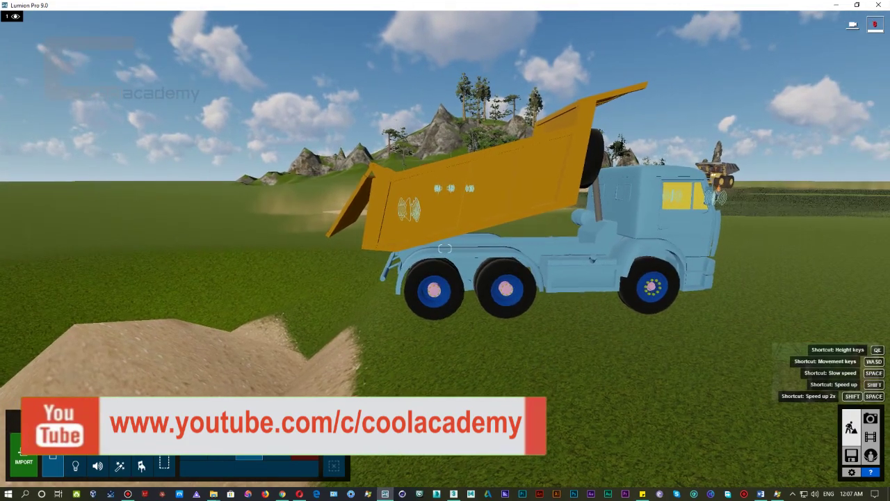
pyautogui.press('w')
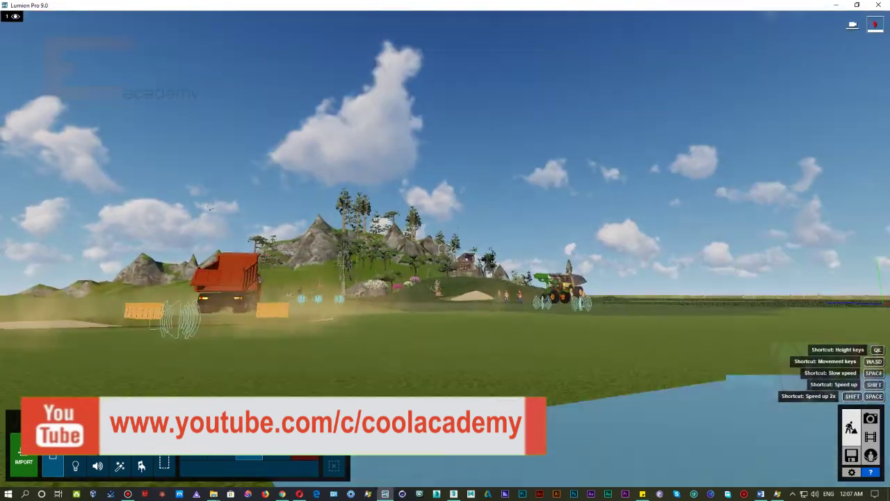
pyautogui.press('w')
pyautogui.press('w')
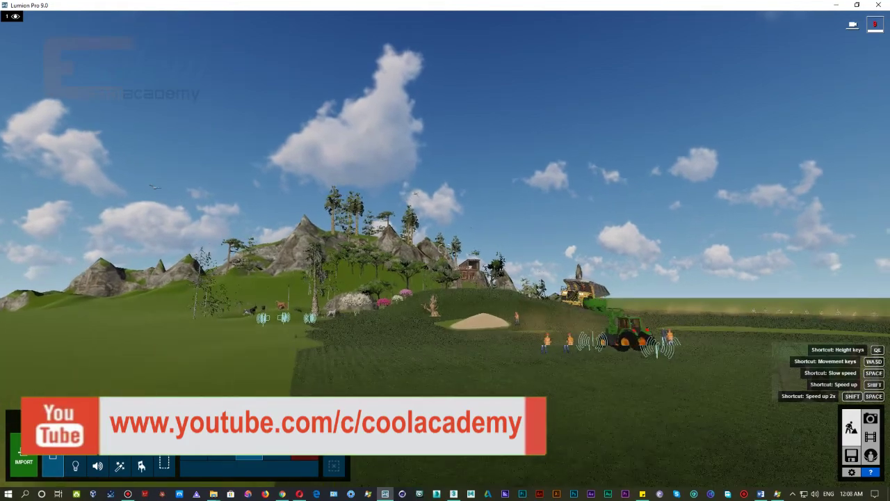
pyautogui.press('w')
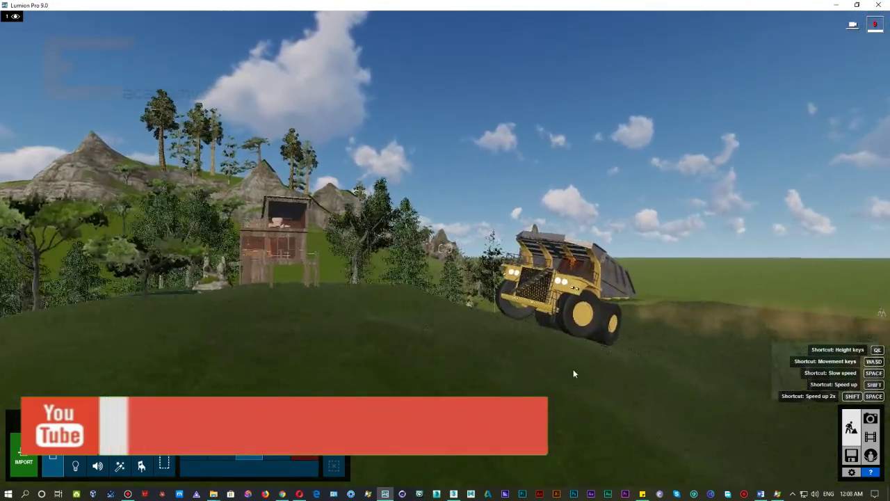
pyautogui.press('w')
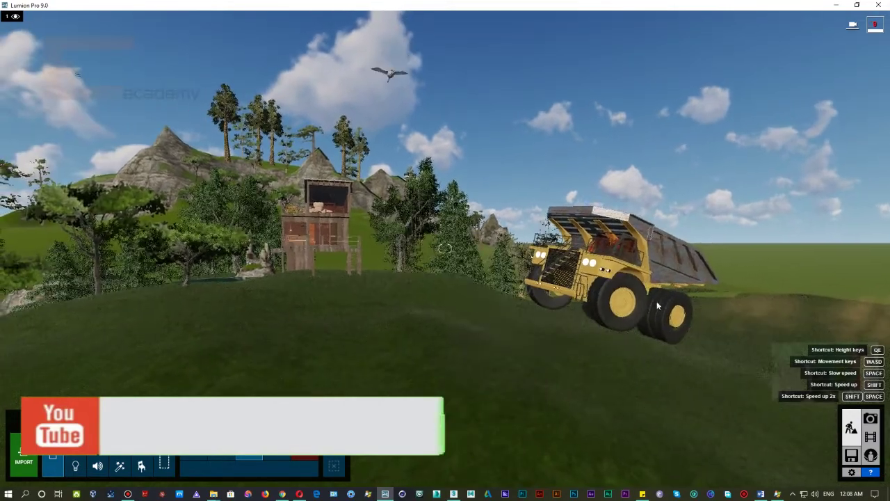
pyautogui.press('w')
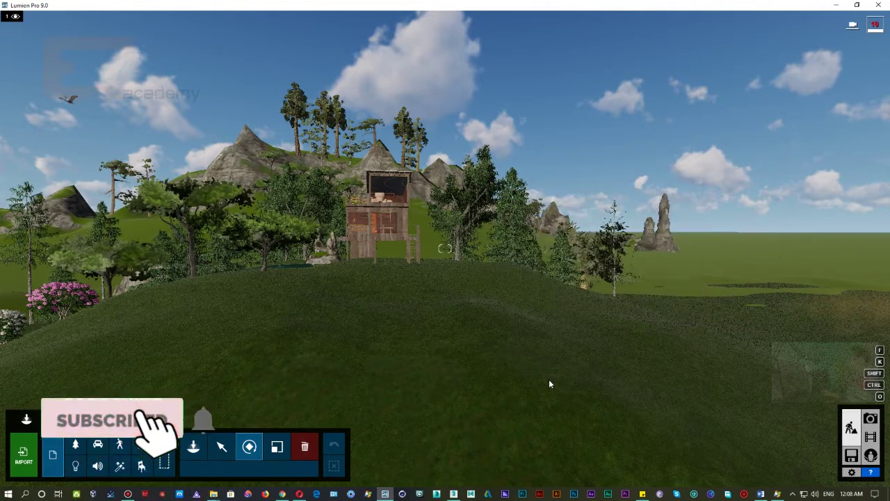
pyautogui.moveTo(558, 376); pyautogui.dragTo(390, 379, button='right')
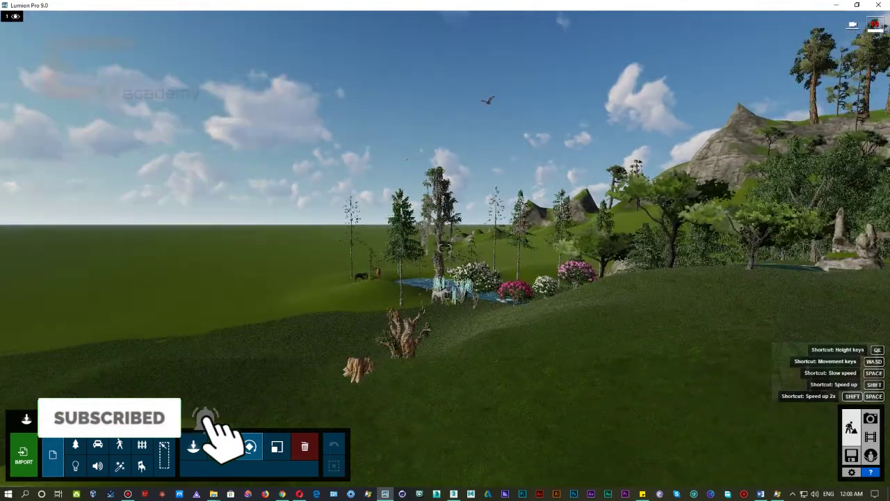
pyautogui.moveTo(445, 248); pyautogui.dragTo(347, 264, button='right')
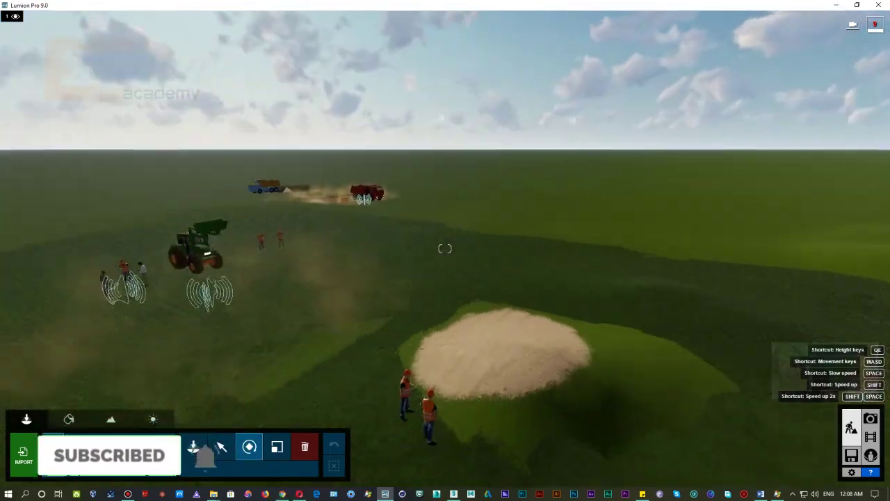
pyautogui.moveTo(446, 248); pyautogui.dragTo(390, 264, button='right')
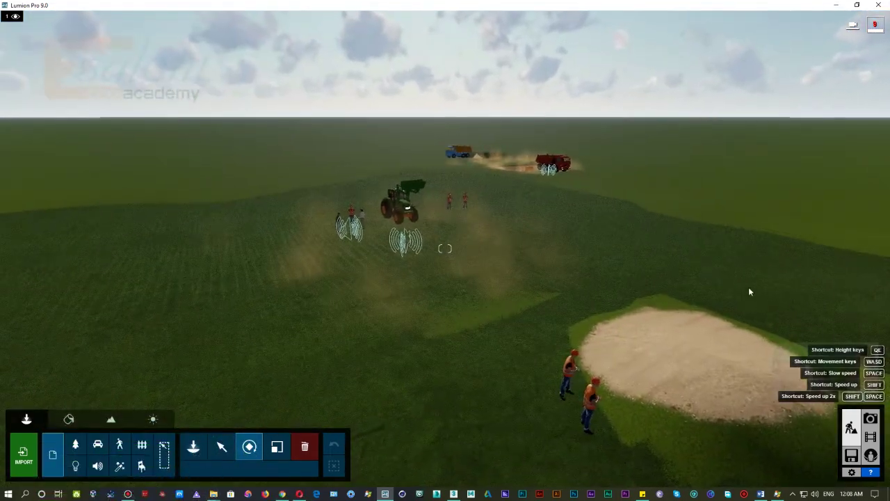
pyautogui.moveTo(750, 292); pyautogui.dragTo(640, 279, button='right')
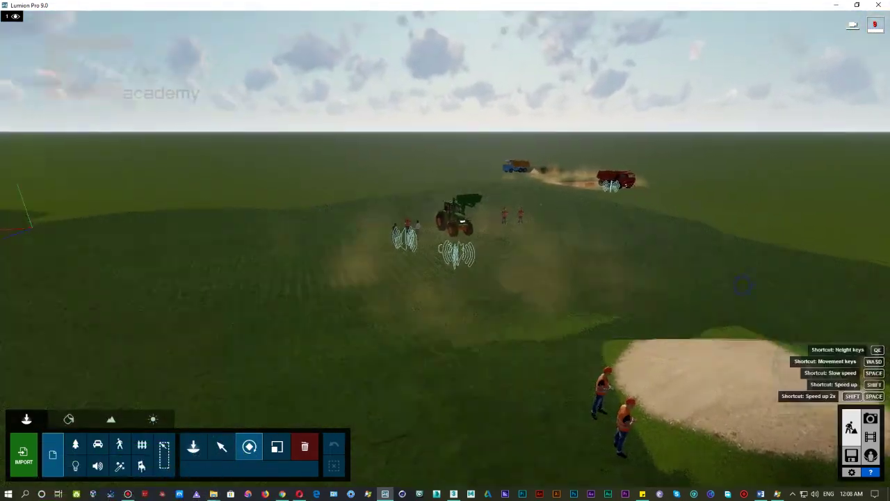